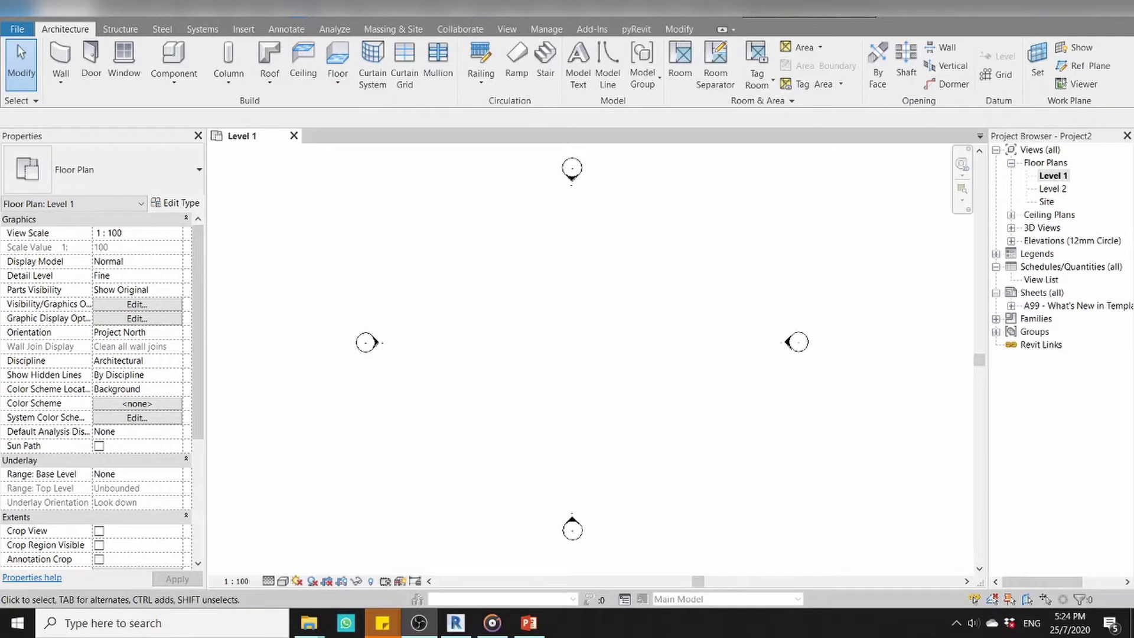
- Start sketching an architectural floor on Level 1
{"action": "left_click", "coordinate": [342, 89]}
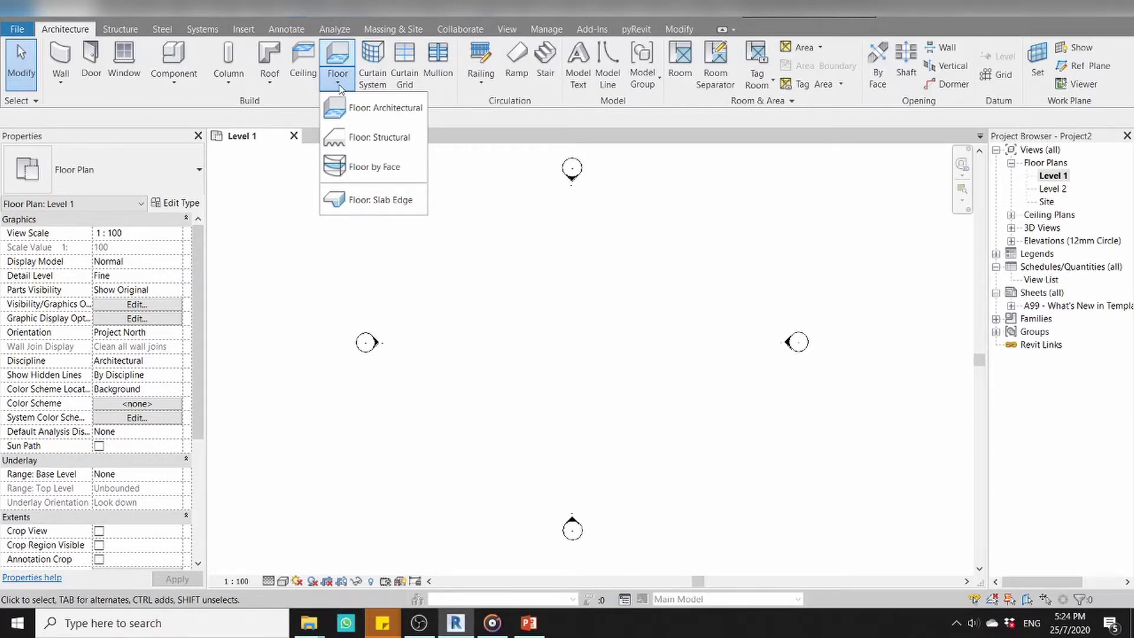
{"action": "mouse_move", "coordinate": [380, 200]}
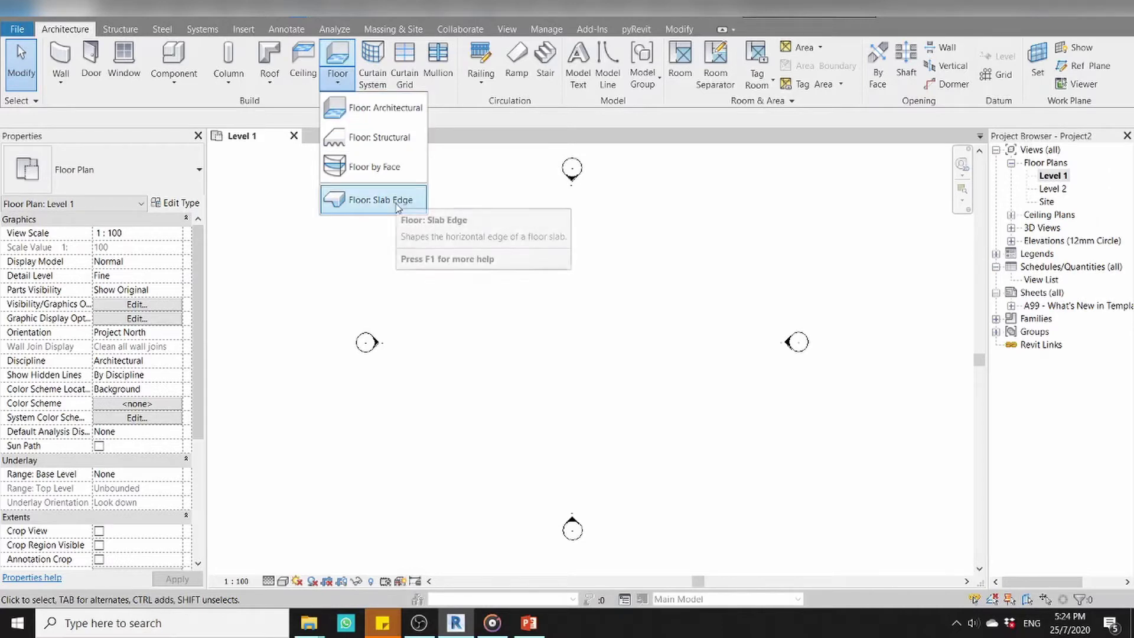
{"action": "left_click", "coordinate": [397, 207]}
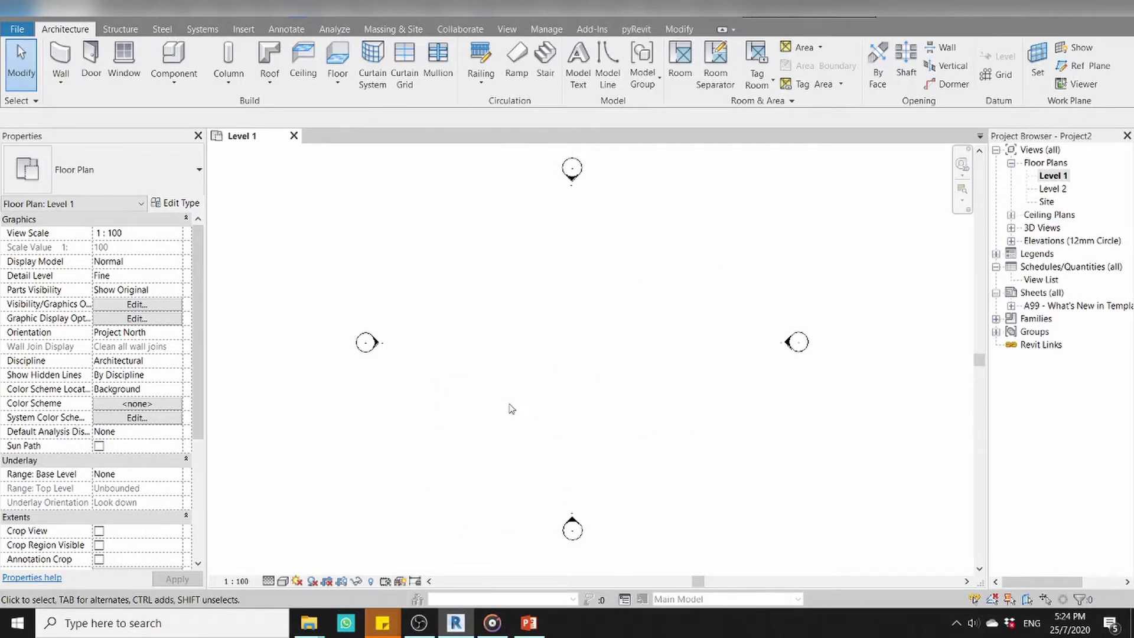
{"action": "left_click", "coordinate": [337, 80]}
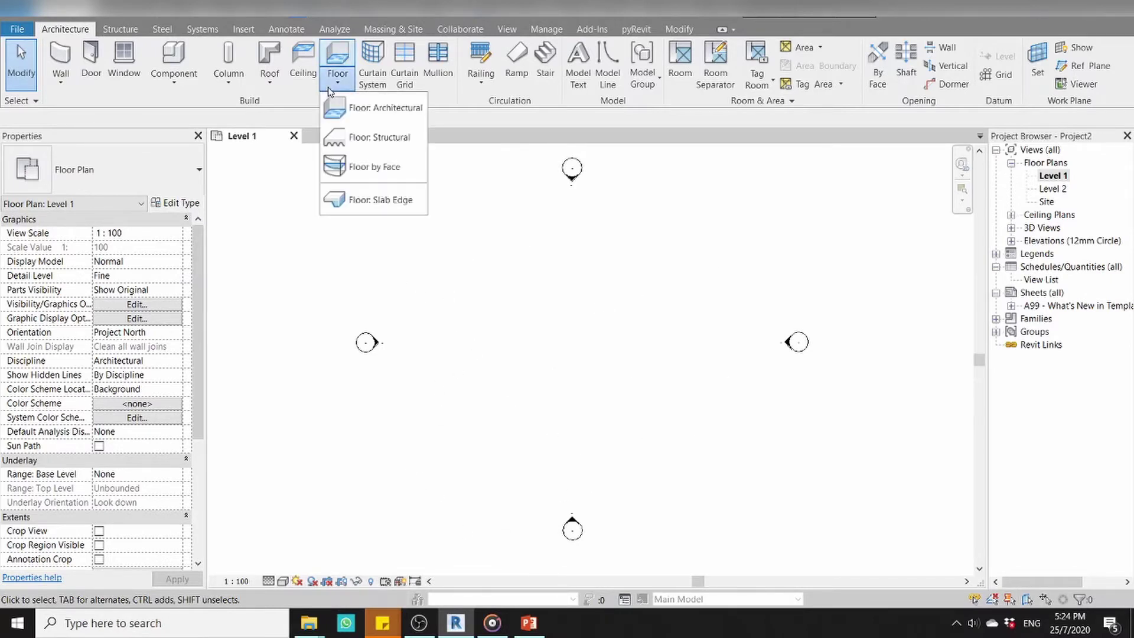
{"action": "left_click", "coordinate": [364, 110]}
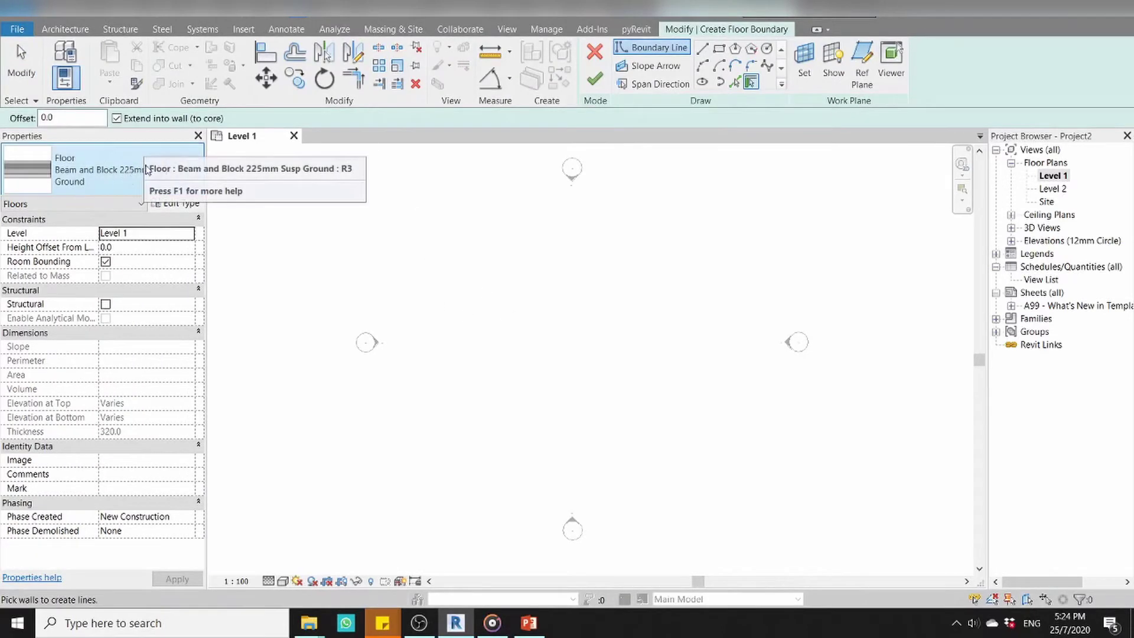
- Duplicate the floor type as '200mm thk_Con Floor' and open its structure layers
{"action": "left_click", "coordinate": [176, 205]}
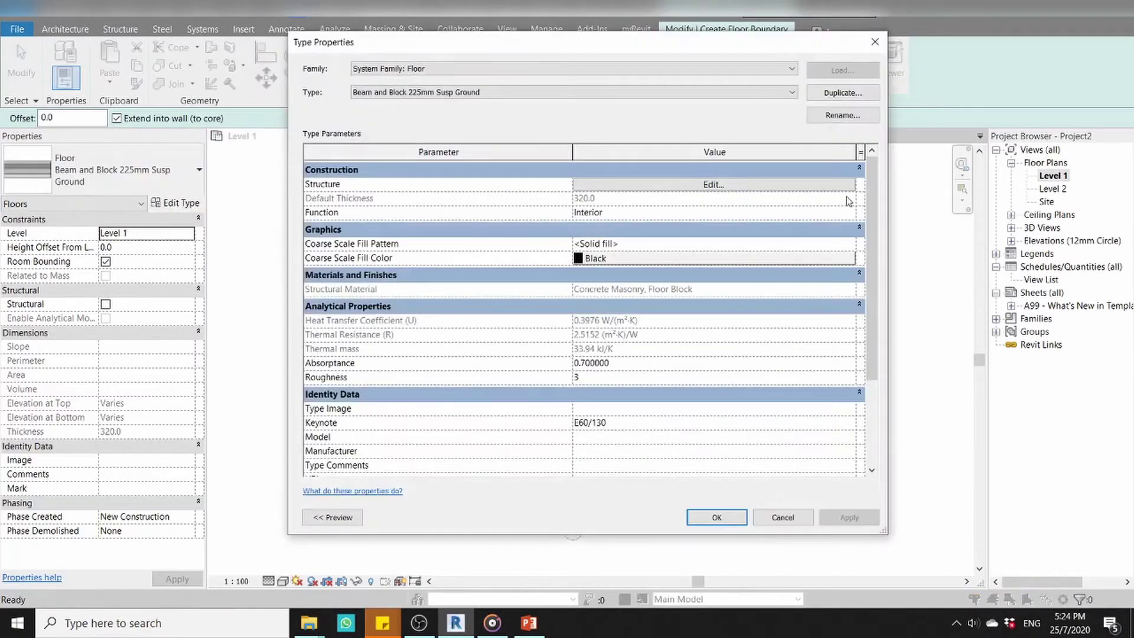
{"action": "left_click", "coordinate": [858, 94]}
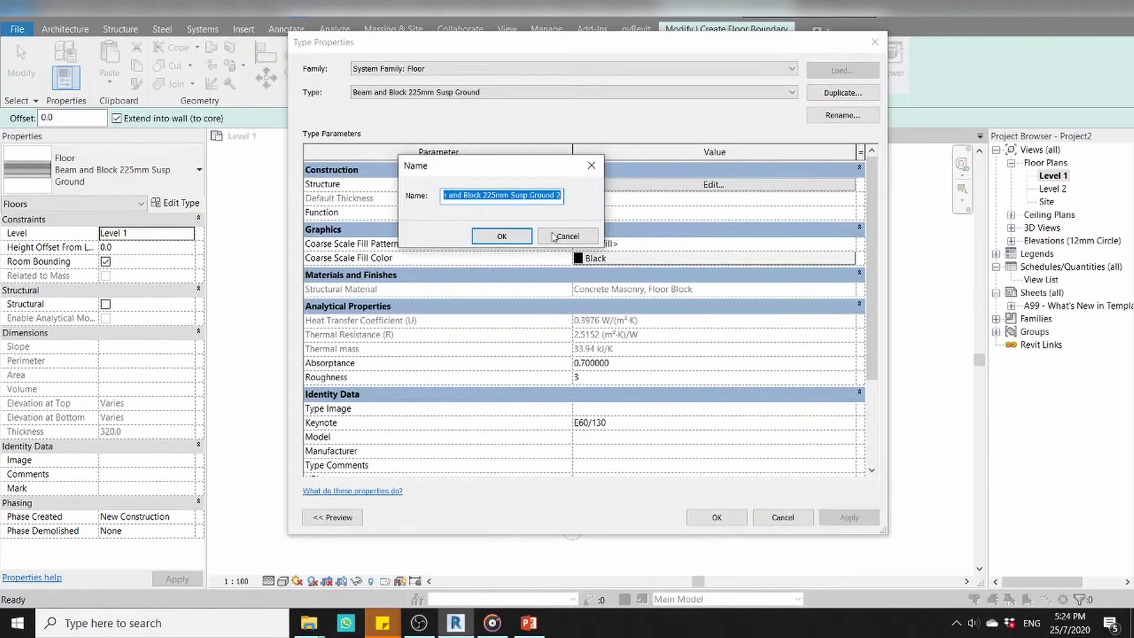
{"action": "type", "text": "200mm thk_Con Floor"}
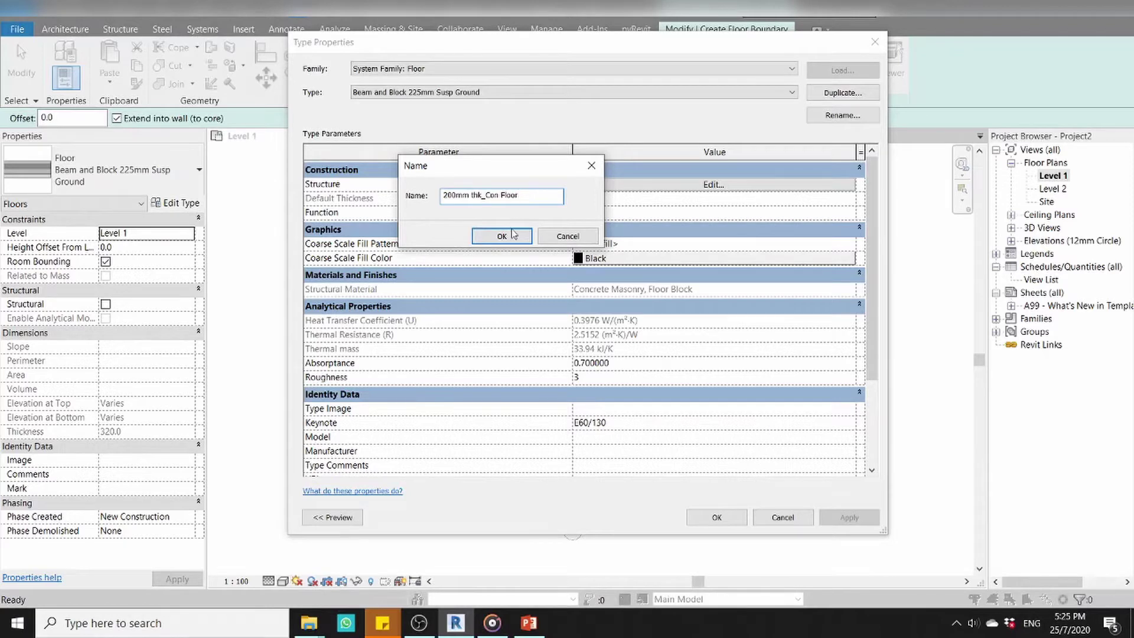
{"action": "left_click", "coordinate": [513, 234]}
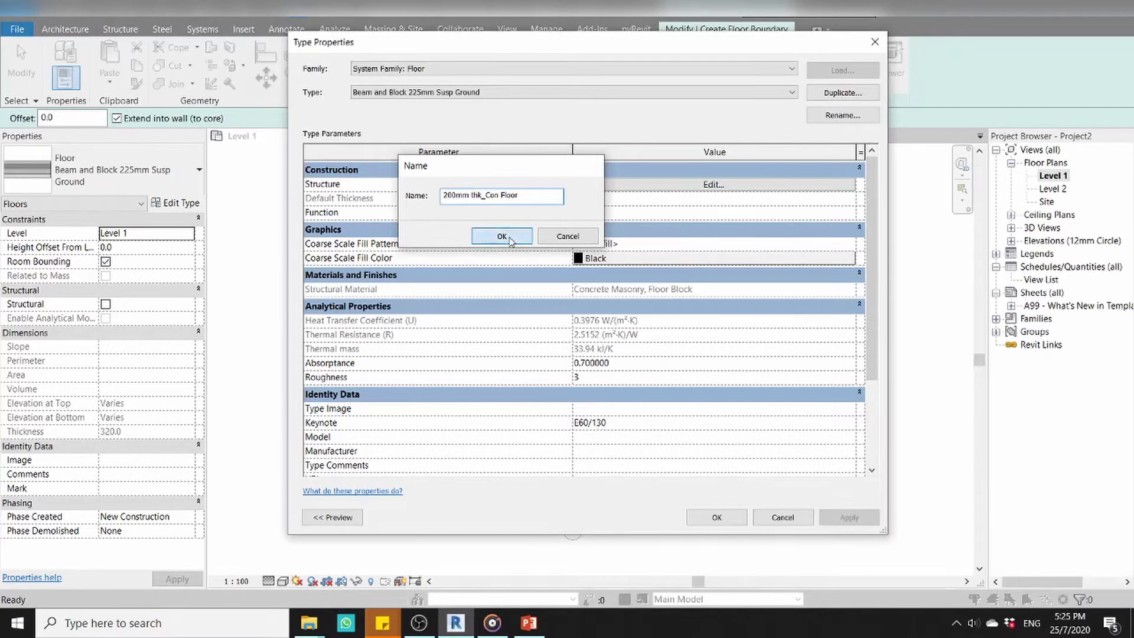
{"action": "left_click", "coordinate": [685, 185]}
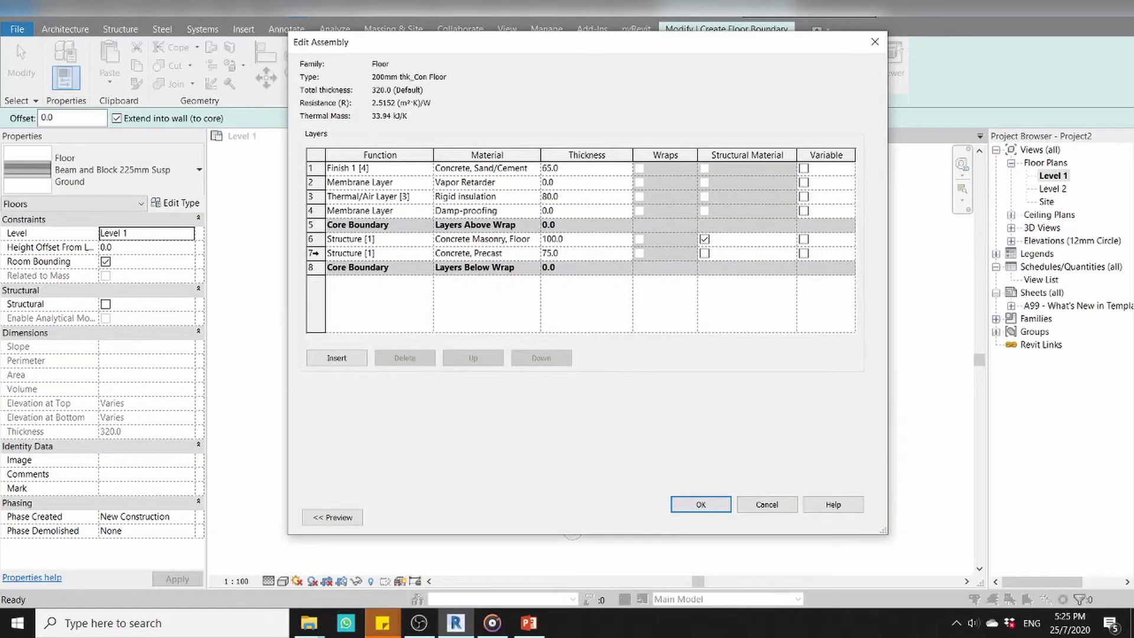
- Delete the precast concrete, damp-proofing, rigid insulation and vapor retarder layers
{"action": "left_click", "coordinate": [313, 252]}
{"action": "left_click", "coordinate": [405, 358]}
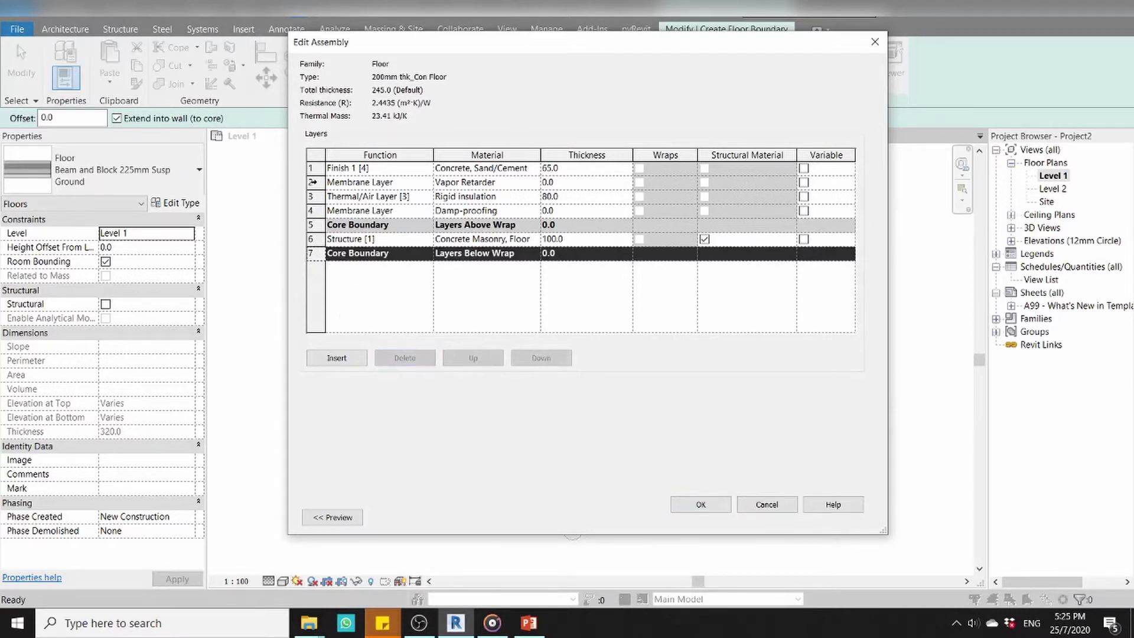
{"action": "left_click", "coordinate": [311, 182]}
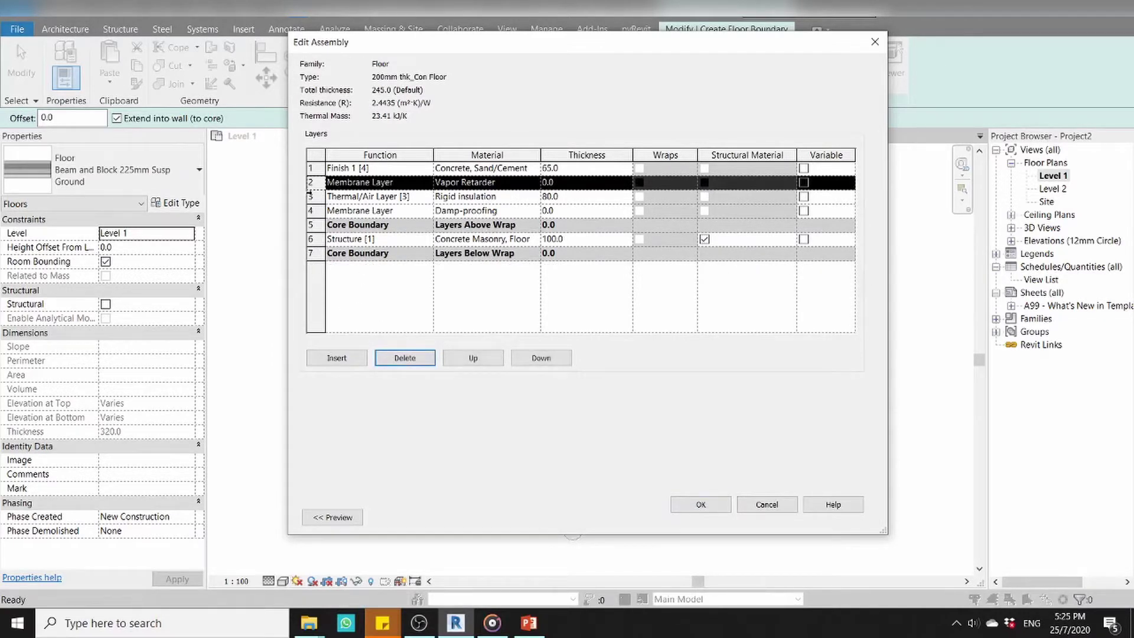
{"action": "left_click", "coordinate": [311, 195]}
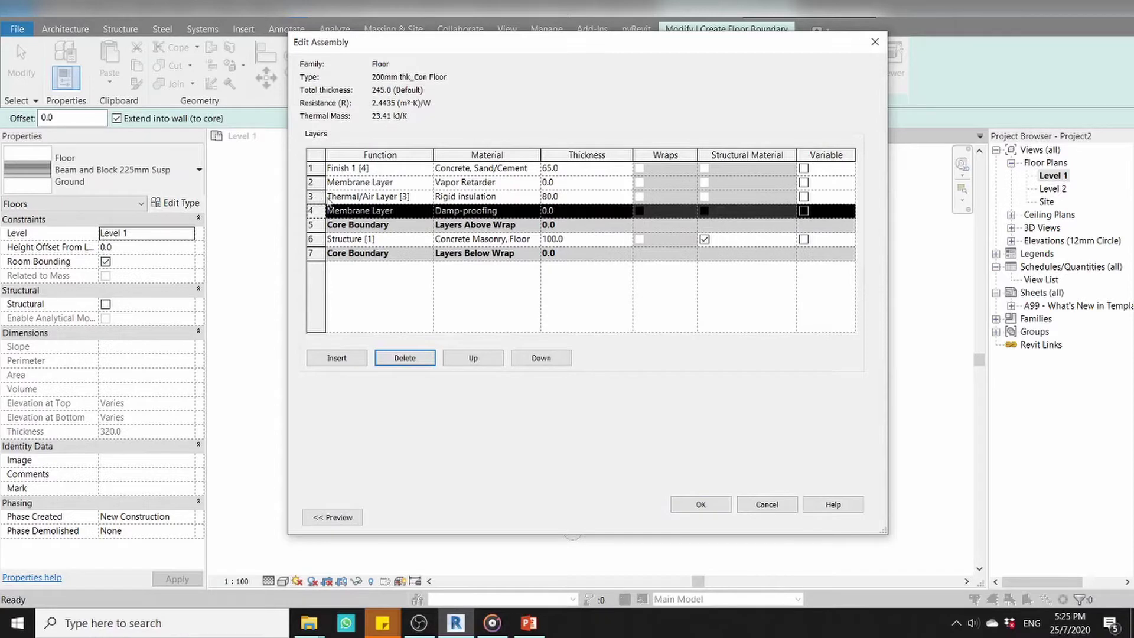
{"action": "left_click", "coordinate": [405, 358]}
{"action": "left_click", "coordinate": [318, 196]}
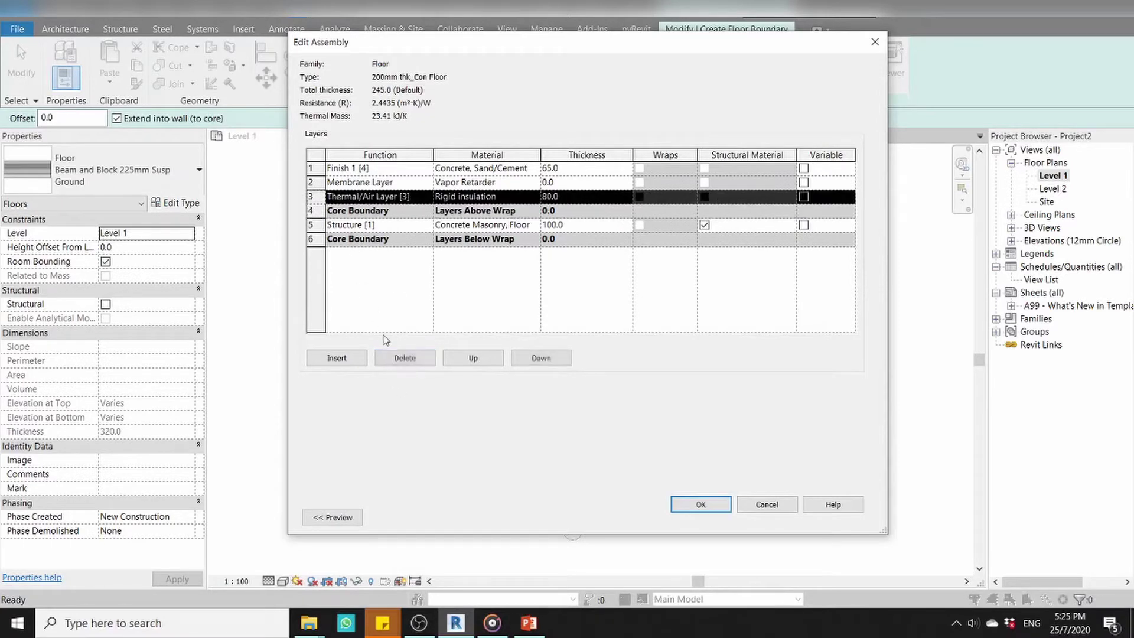
{"action": "left_click", "coordinate": [387, 358]}
{"action": "left_click", "coordinate": [315, 195]}
{"action": "left_click", "coordinate": [312, 182]}
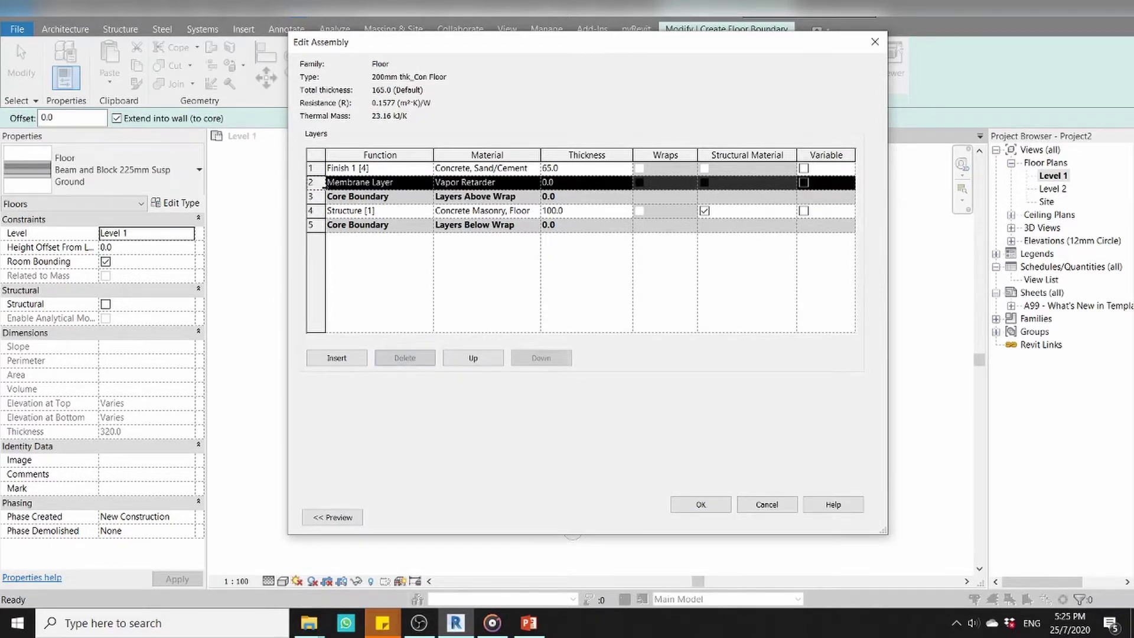
{"action": "left_click", "coordinate": [406, 358]}
- Set the structure layer to 150 mm and the finish layer to 50 mm, then accept
{"action": "left_click", "coordinate": [571, 199]}
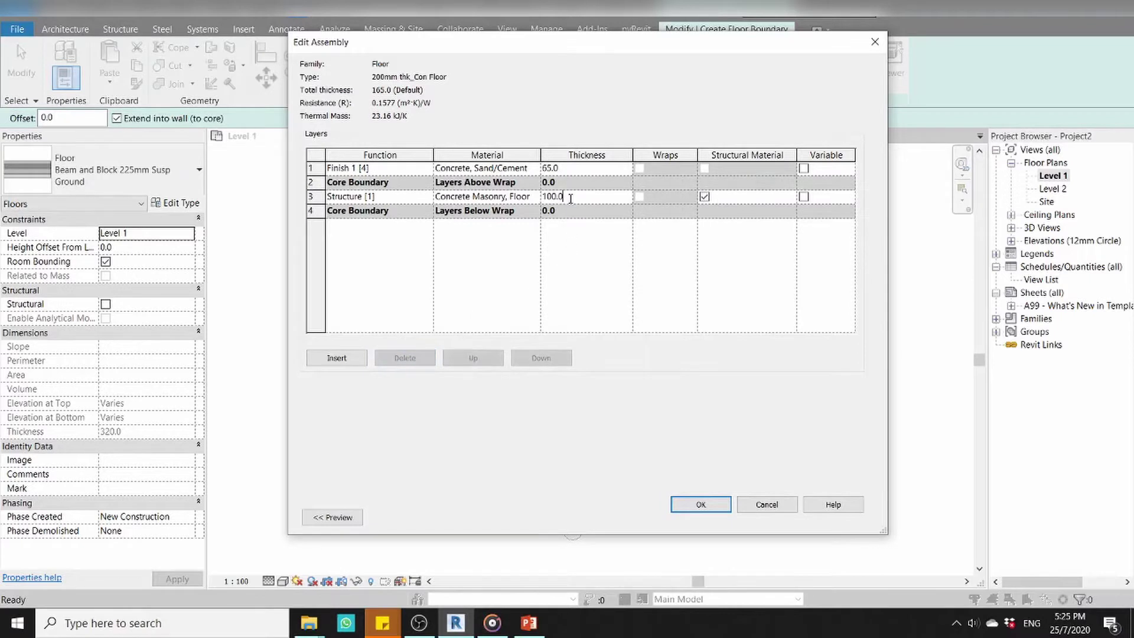
{"action": "key", "text": "BackSpace"}
{"action": "key", "text": "BackSpace"}
{"action": "key", "text": "BackSpace"}
{"action": "left_click_drag", "start_coordinate": [564, 168], "coordinate": [524, 173]}
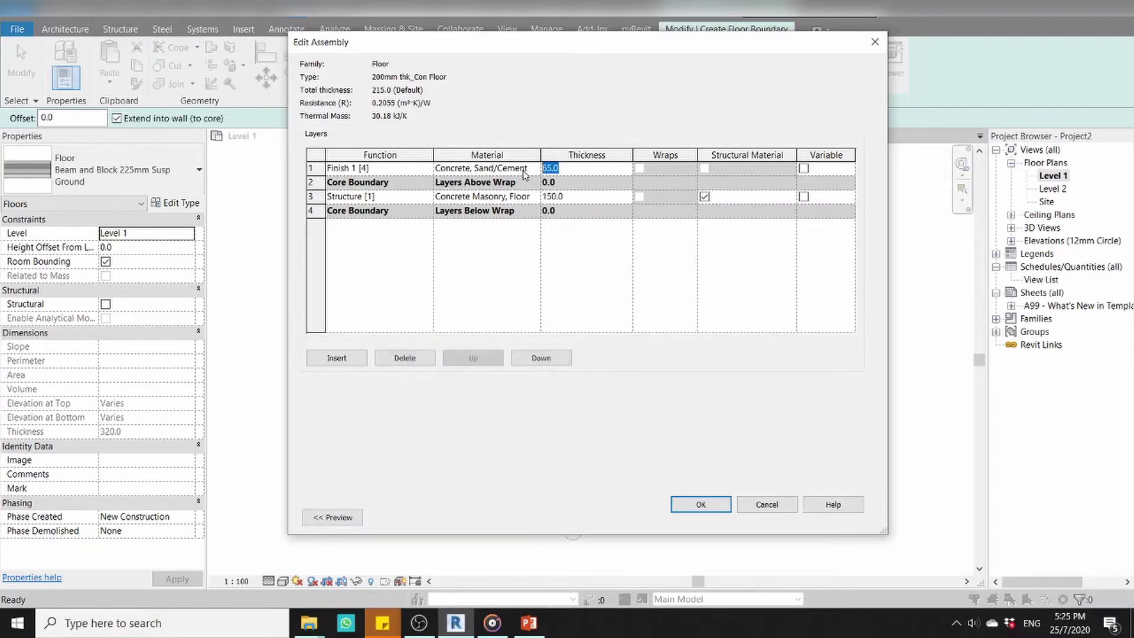
{"action": "type", "text": "50"}
{"action": "left_click", "coordinate": [637, 257]}
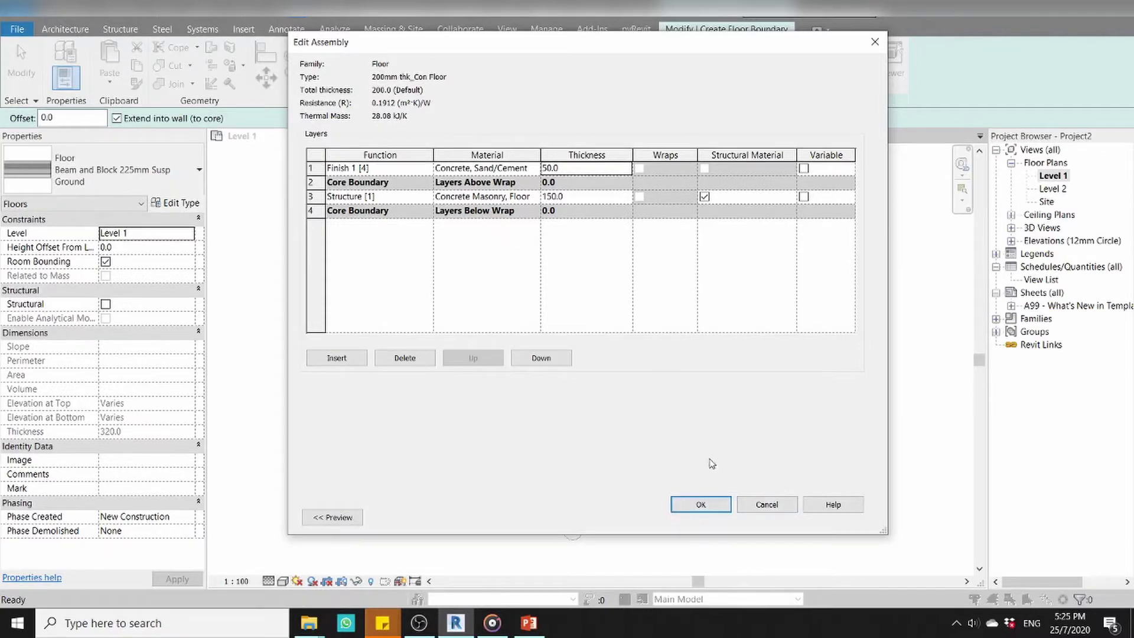
{"action": "left_click", "coordinate": [710, 507]}
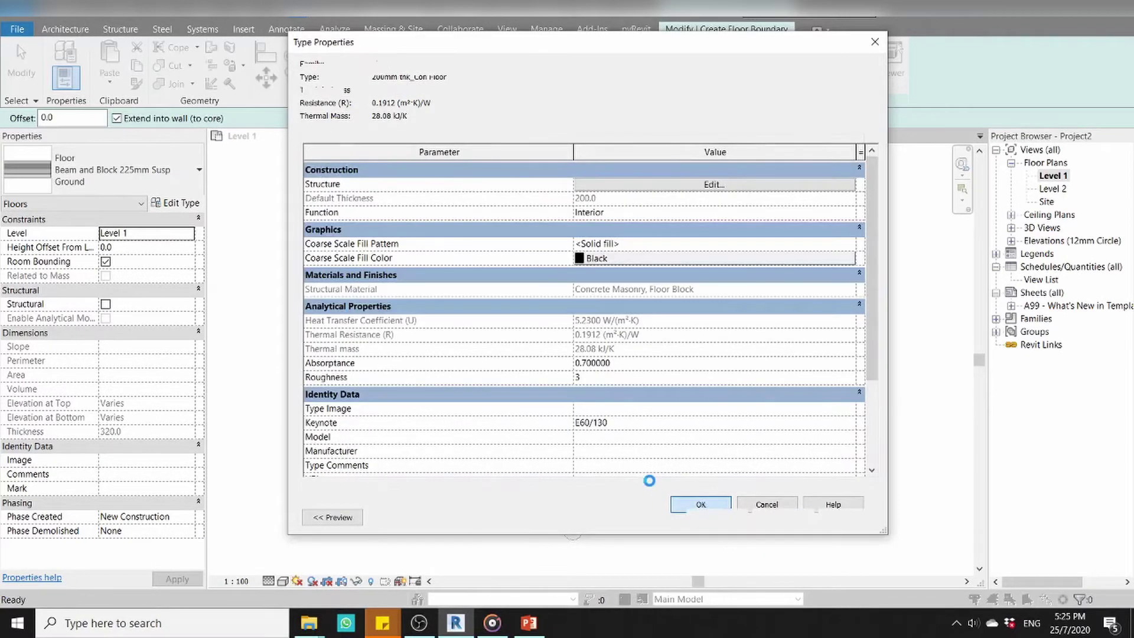
- Draw a 10700 × 9000 mm rectangular boundary and finish the 200mm thk_Con Floor
{"action": "left_click", "coordinate": [716, 518]}
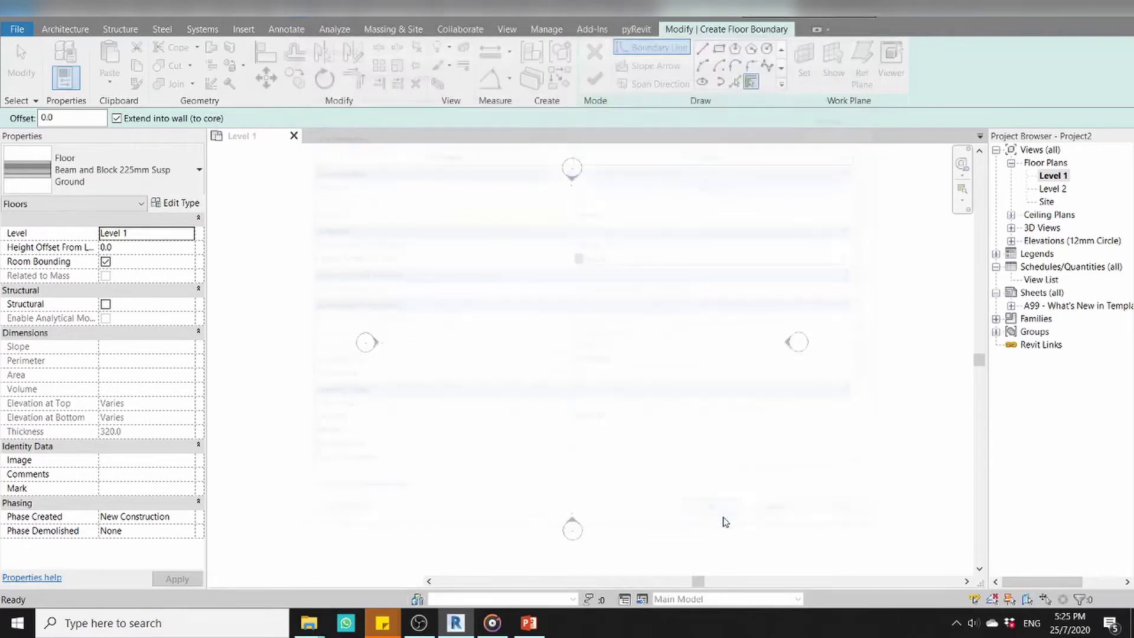
{"action": "scroll", "coordinate": [439, 290], "scroll_direction": "down", "scroll_amount": 1}
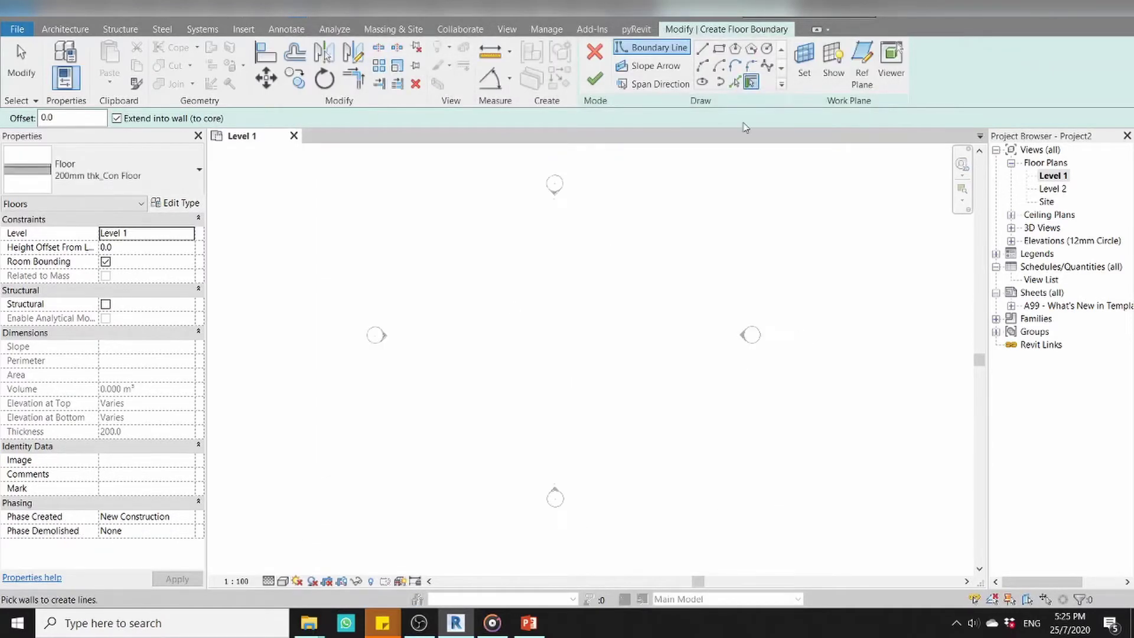
{"action": "left_click", "coordinate": [718, 48]}
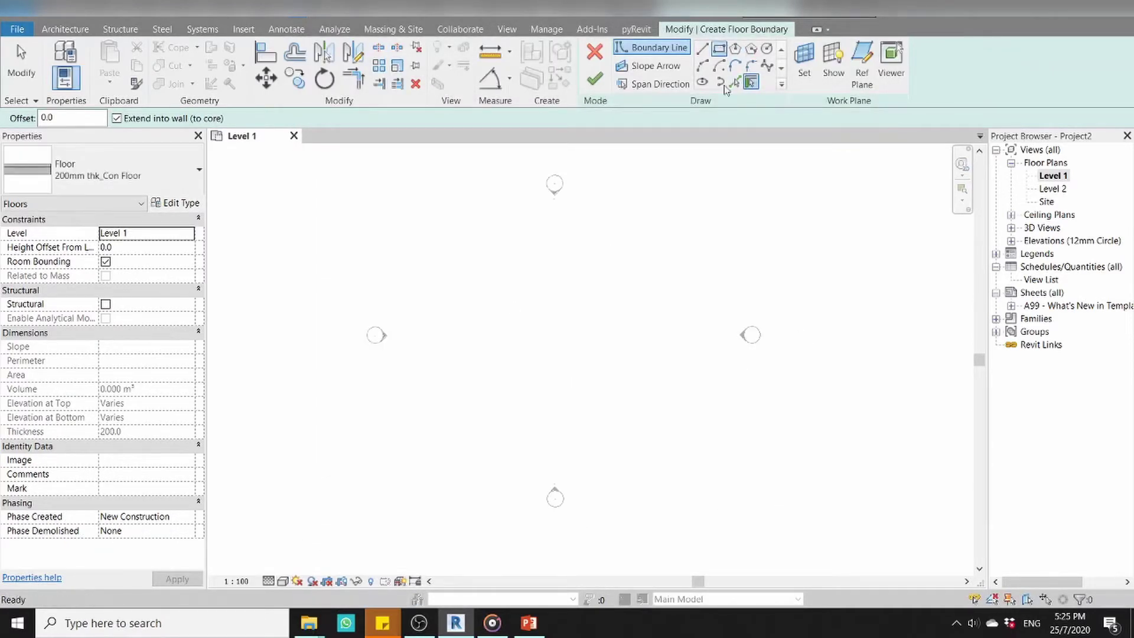
{"action": "left_click", "coordinate": [505, 275]}
{"action": "left_click", "coordinate": [654, 399]}
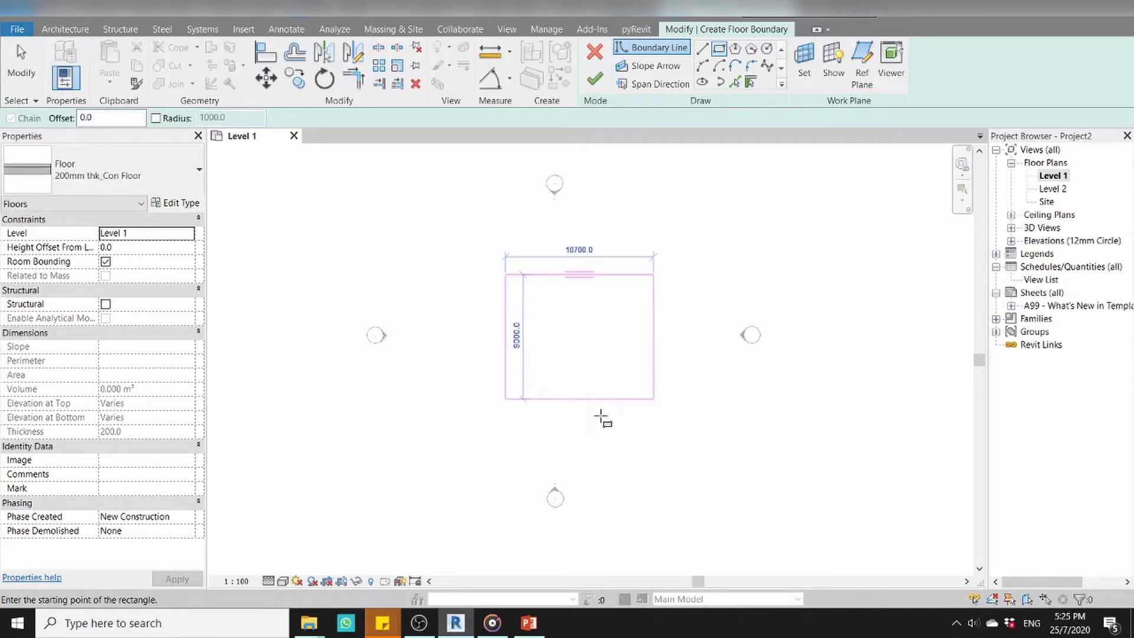
{"action": "left_click", "coordinate": [594, 76]}
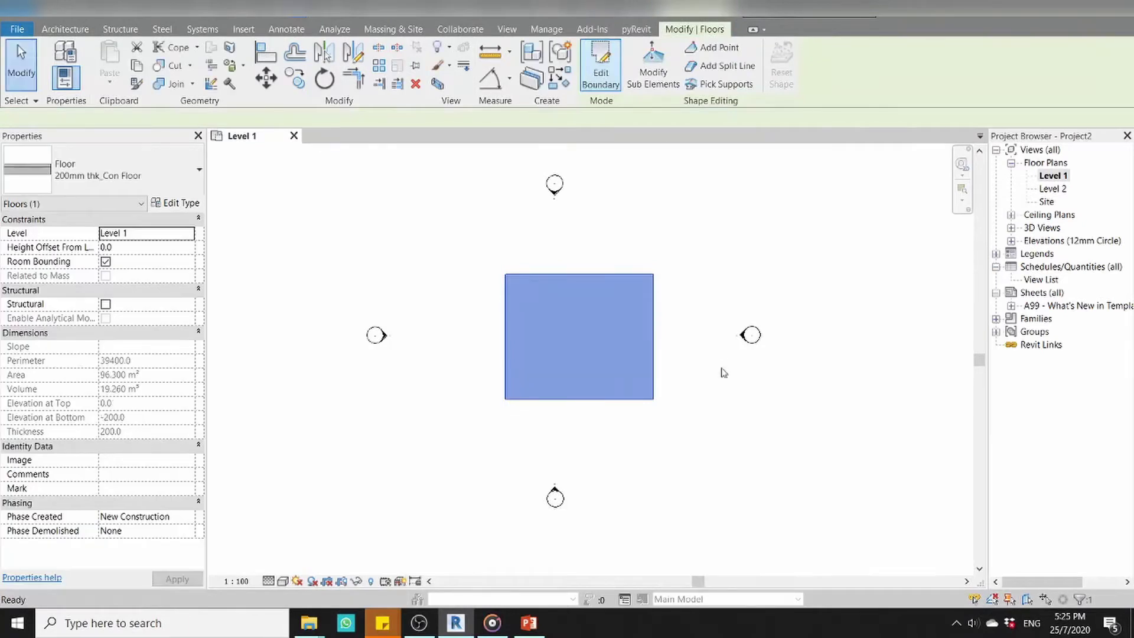
{"action": "left_click", "coordinate": [700, 400]}
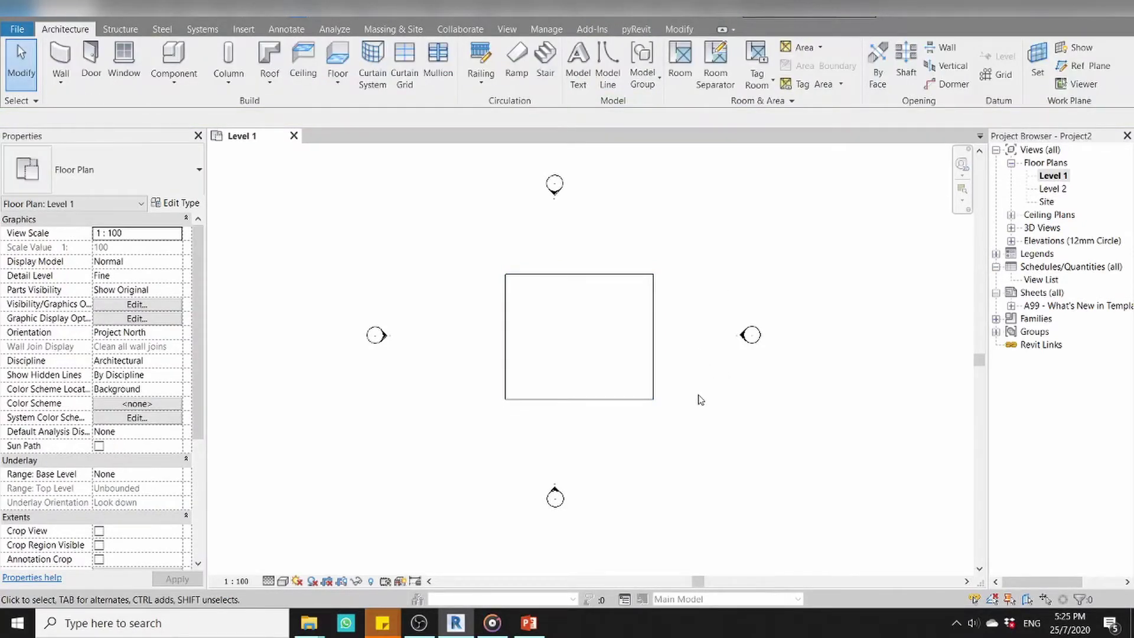
- Inspect the new slab in the 3D view with Shaded style, then return to the Level 1 plan
{"action": "left_click", "coordinate": [258, 17]}
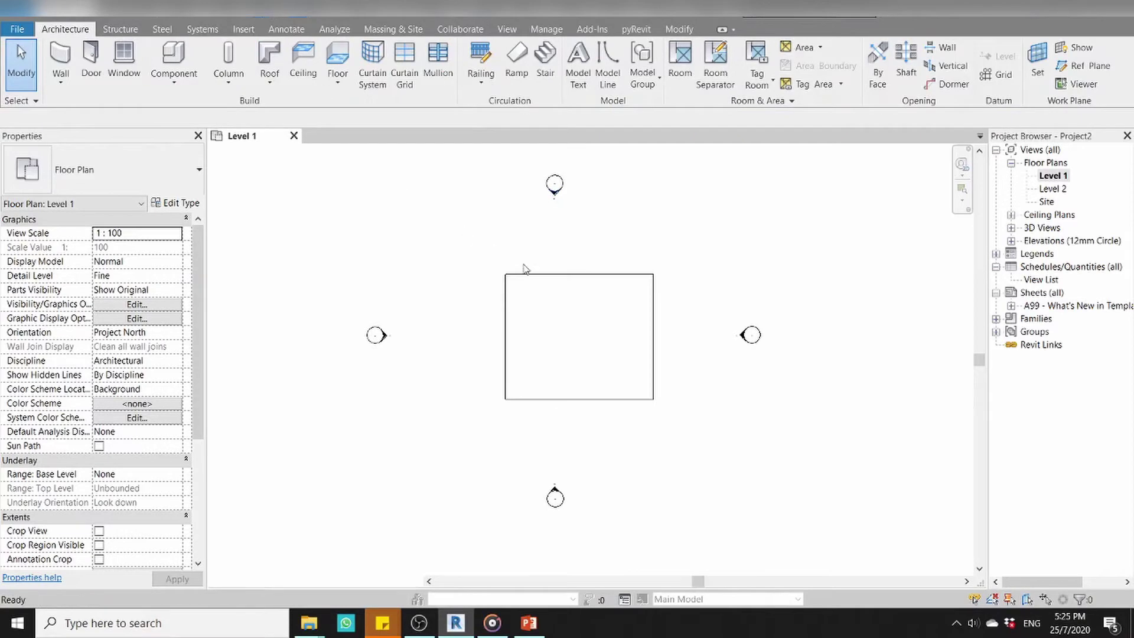
{"action": "scroll", "coordinate": [510, 455], "scroll_direction": "up", "scroll_amount": 2}
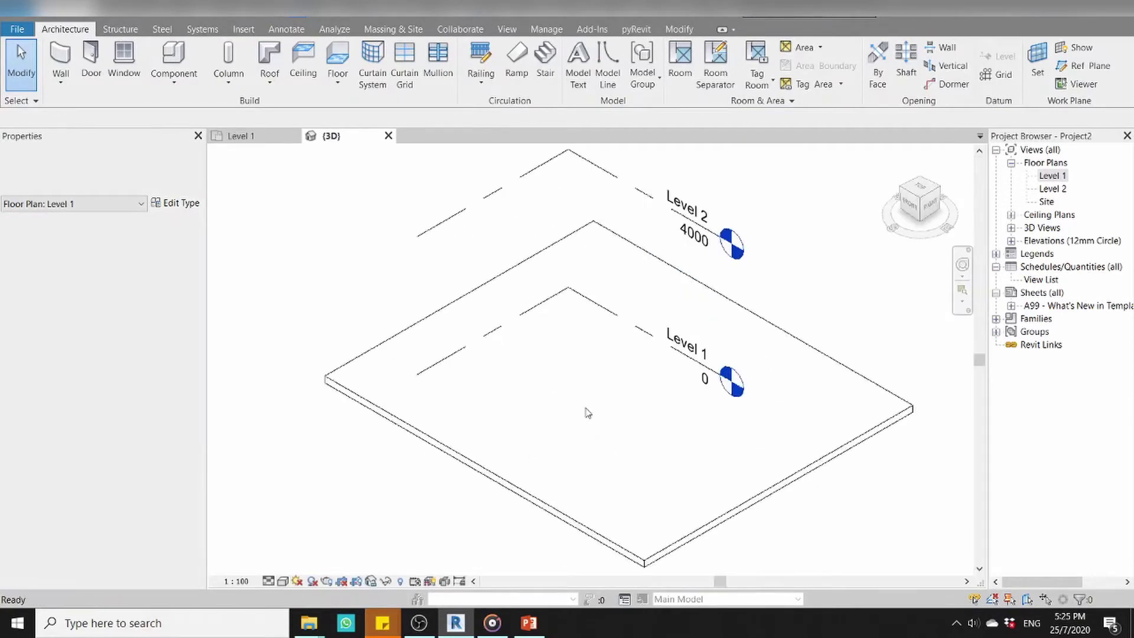
{"action": "left_click", "coordinate": [282, 581]}
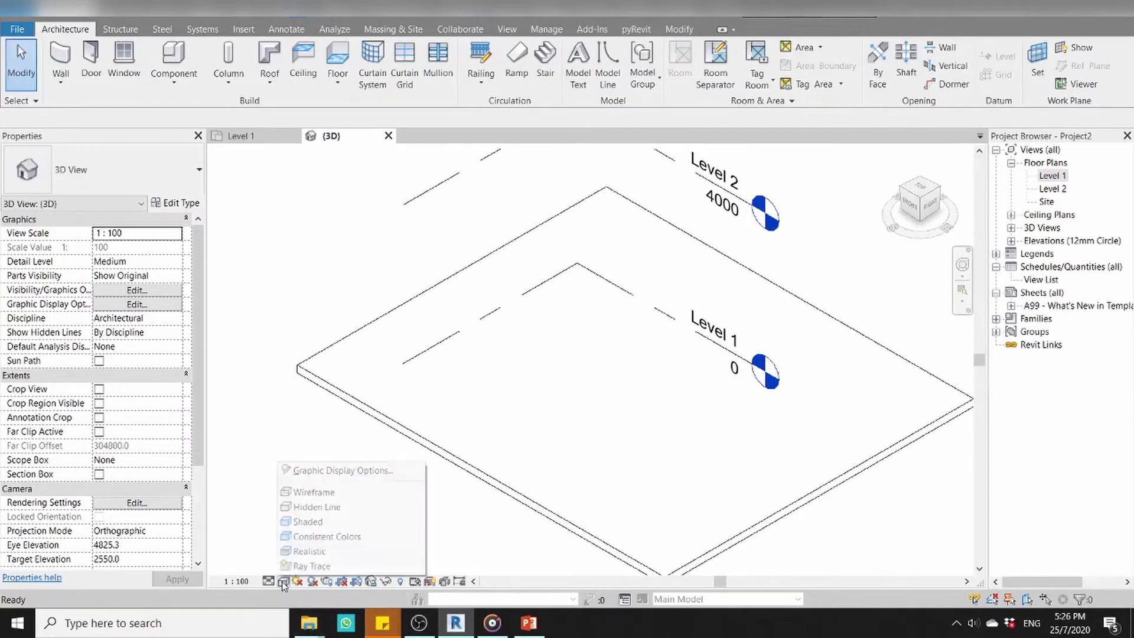
{"action": "left_click", "coordinate": [315, 522]}
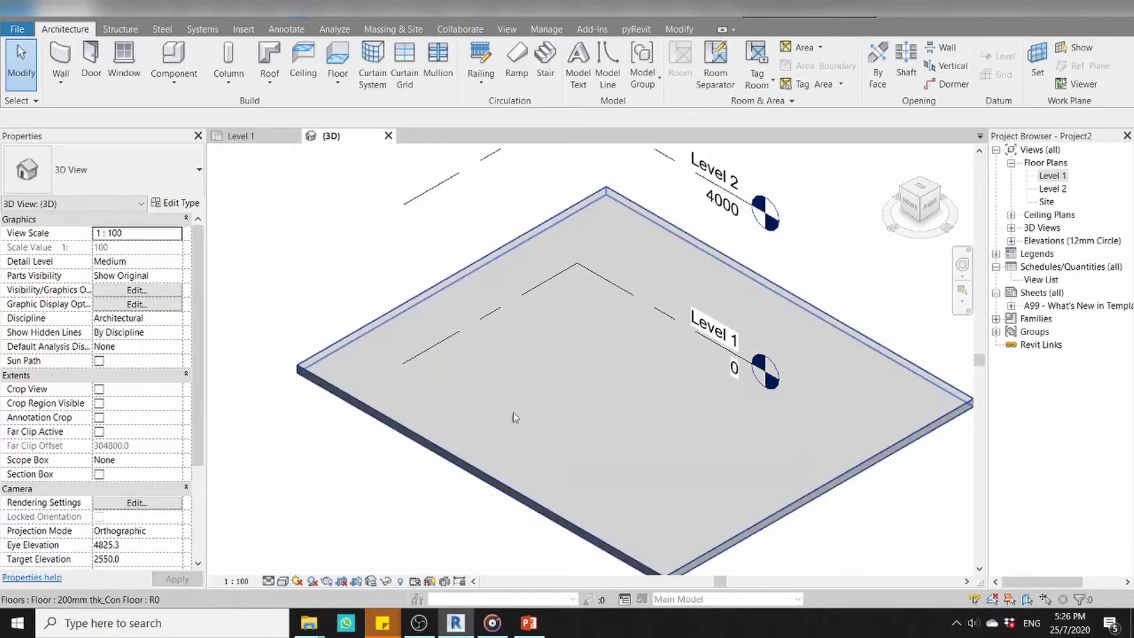
{"action": "scroll", "coordinate": [489, 349], "scroll_direction": "down", "scroll_amount": 3}
{"action": "mouse_move", "coordinate": [527, 458]}
{"action": "middle_mouse_down", "text": "shift"}
{"action": "mouse_move", "coordinate": [526, 420]}
{"action": "mouse_move", "coordinate": [608, 436]}
{"action": "middle_mouse_up", "text": "shift"}
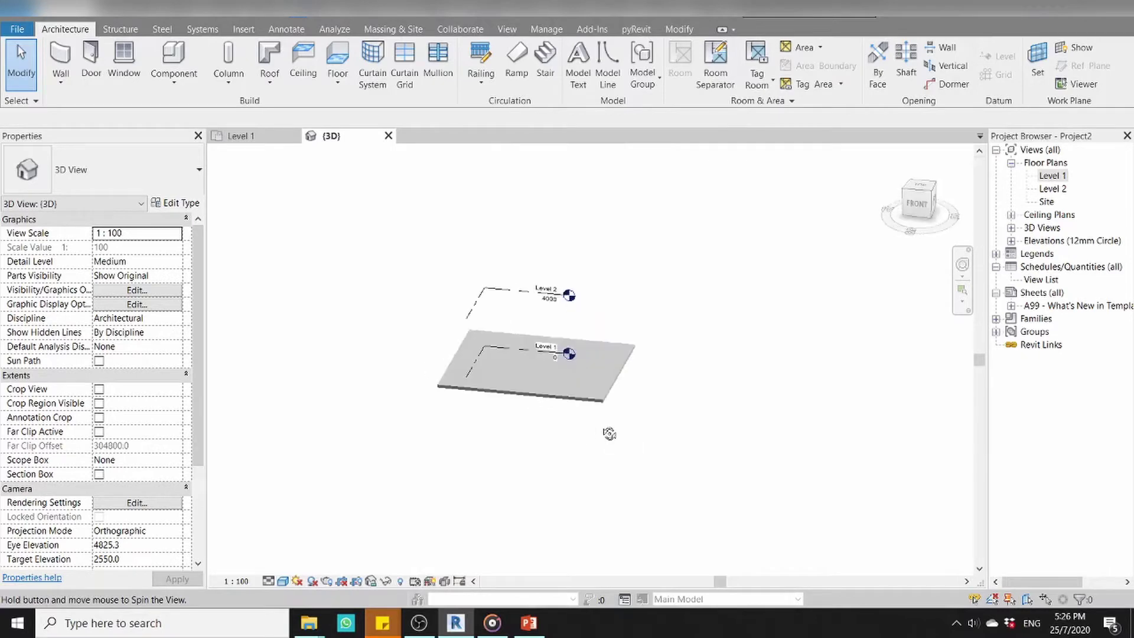
{"action": "left_click", "coordinate": [240, 136]}
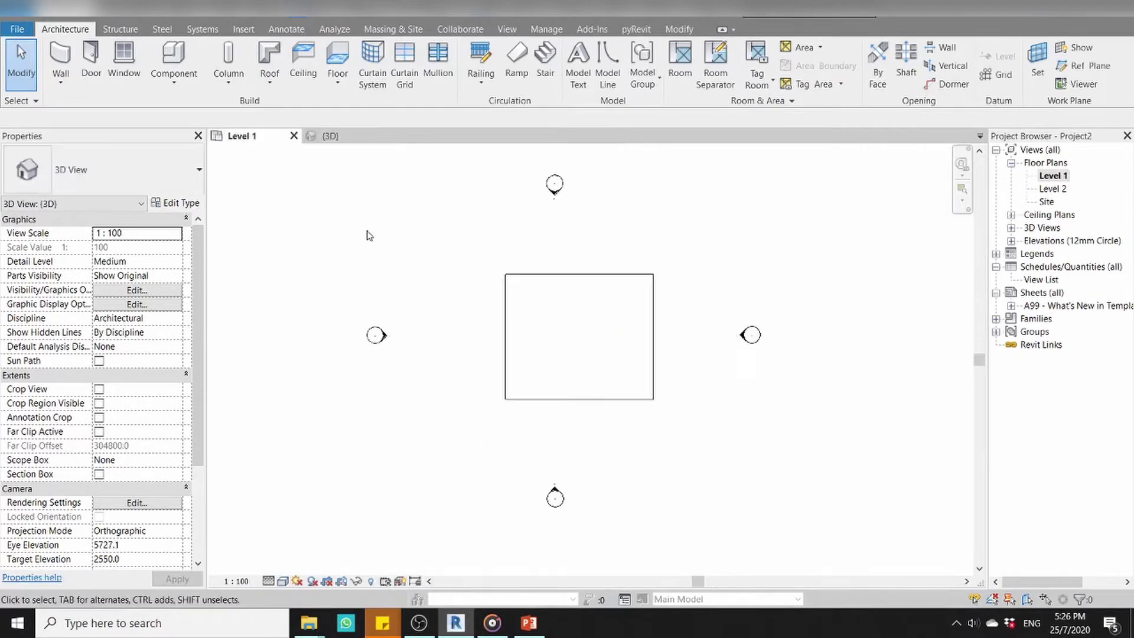
{"action": "middle_click_drag", "start_coordinate": [410, 362], "coordinate": [396, 380]}
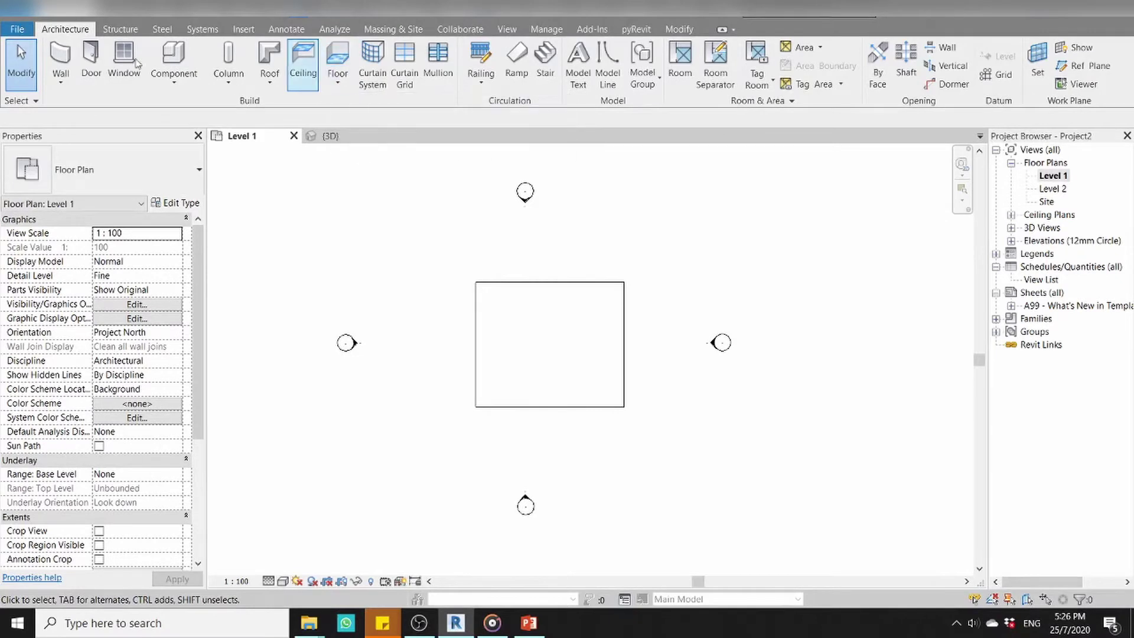
- Start the Floor: Slab Edge tool and switch to the {3D} view of the slab
{"action": "left_click", "coordinate": [339, 89]}
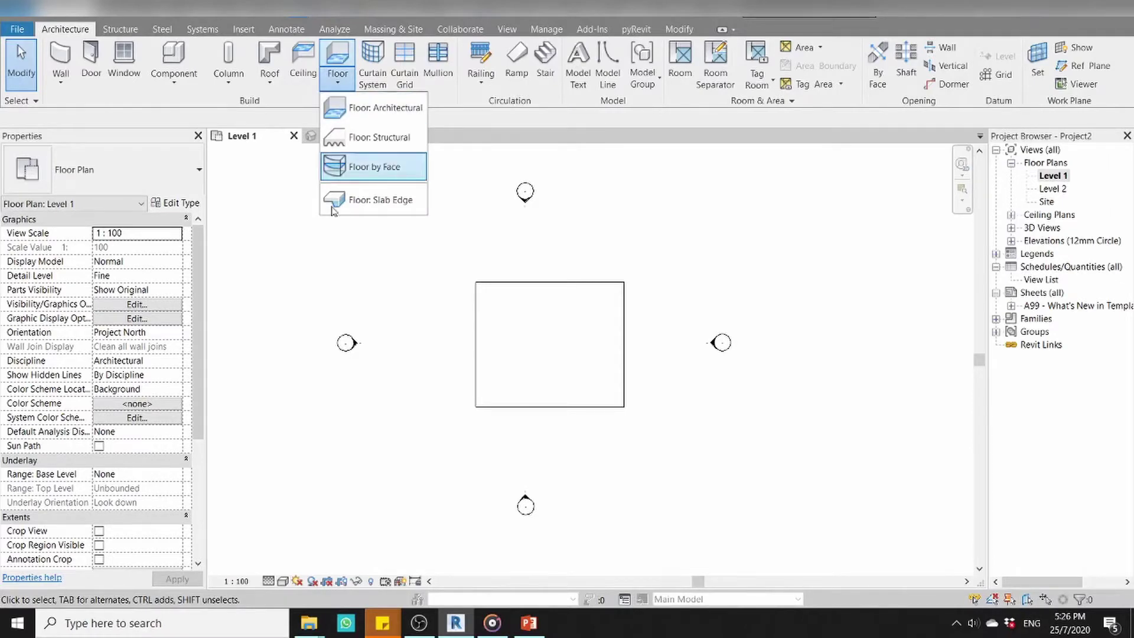
{"action": "left_click", "coordinate": [361, 206]}
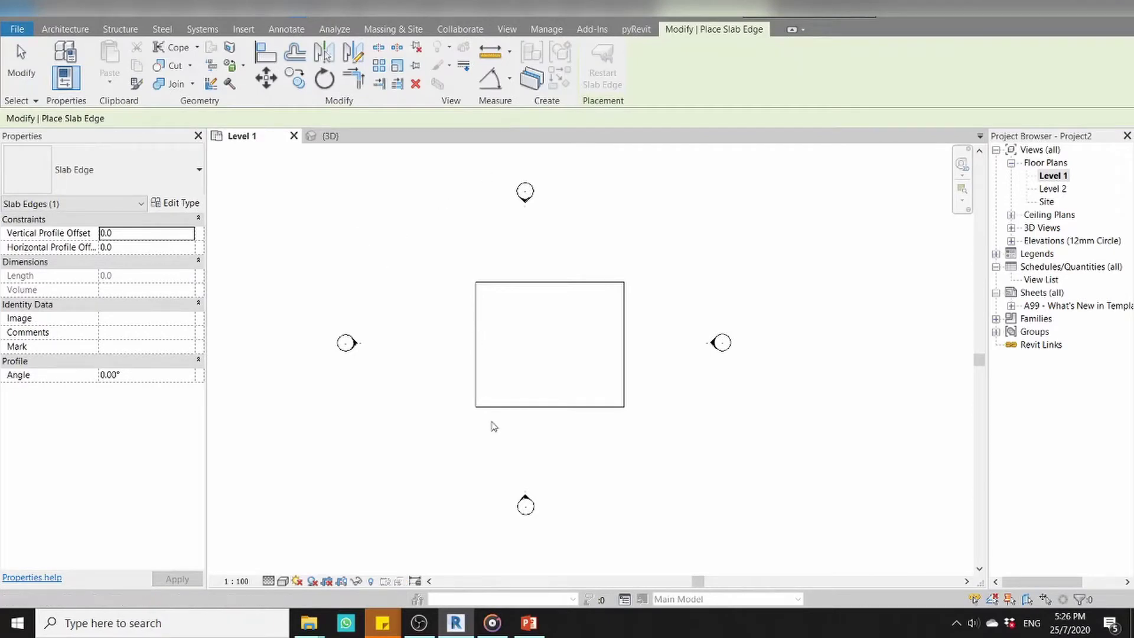
{"action": "scroll", "coordinate": [513, 463], "scroll_direction": "up", "scroll_amount": 1}
{"action": "middle_click_drag", "start_coordinate": [583, 437], "coordinate": [565, 438]}
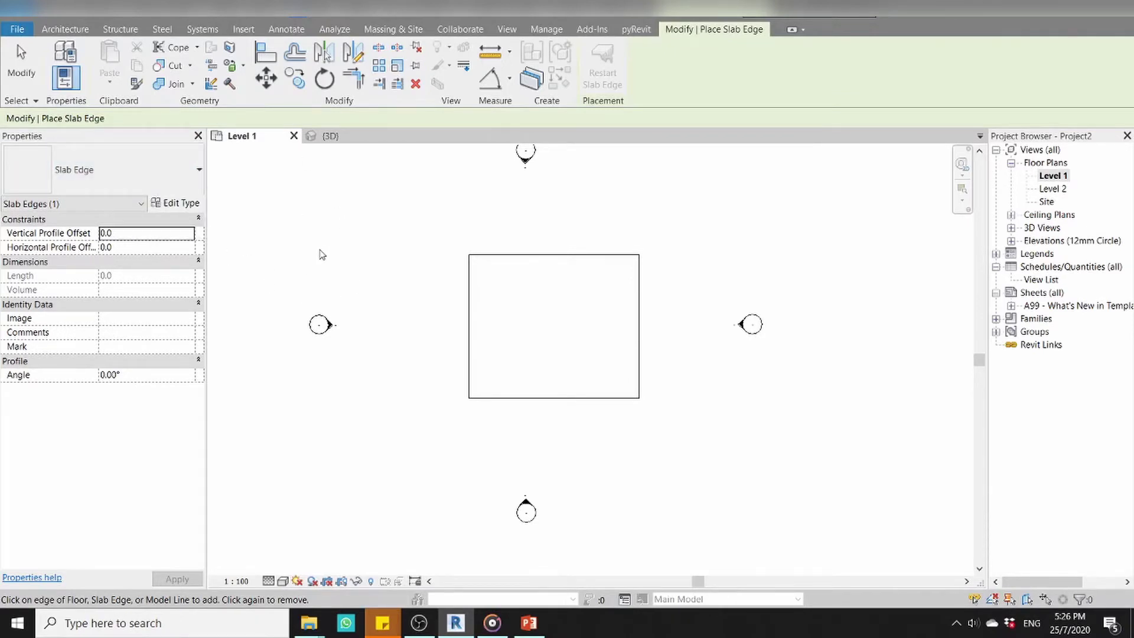
{"action": "left_click", "coordinate": [357, 136]}
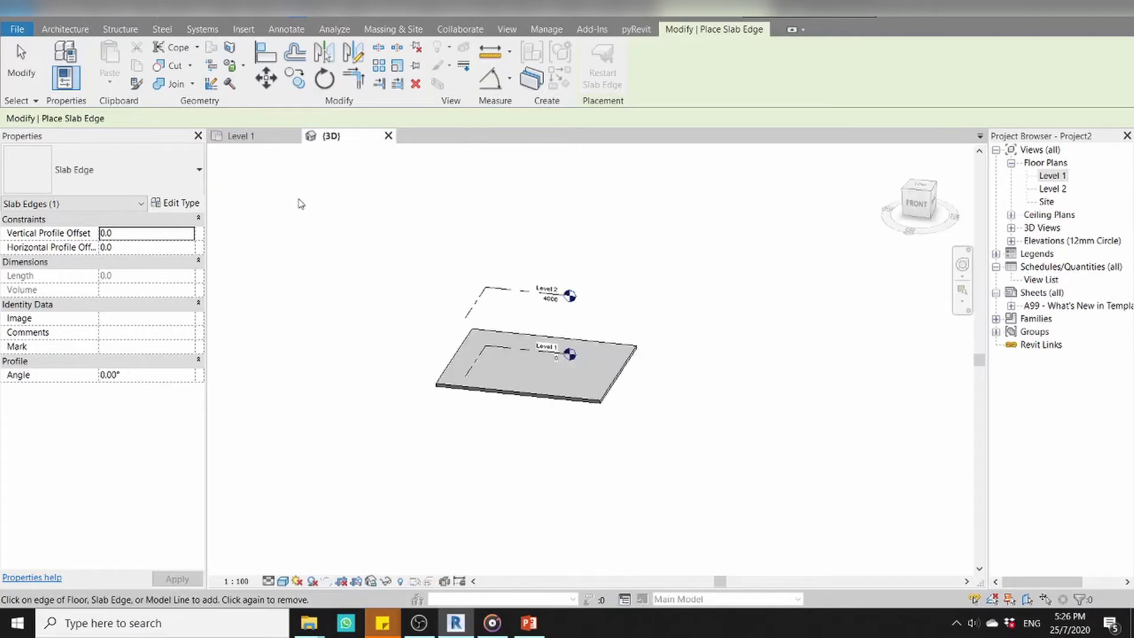
- Place the thickened slab edge profile along the slab's front edge
{"action": "scroll", "coordinate": [566, 417], "scroll_direction": "up", "scroll_amount": 3}
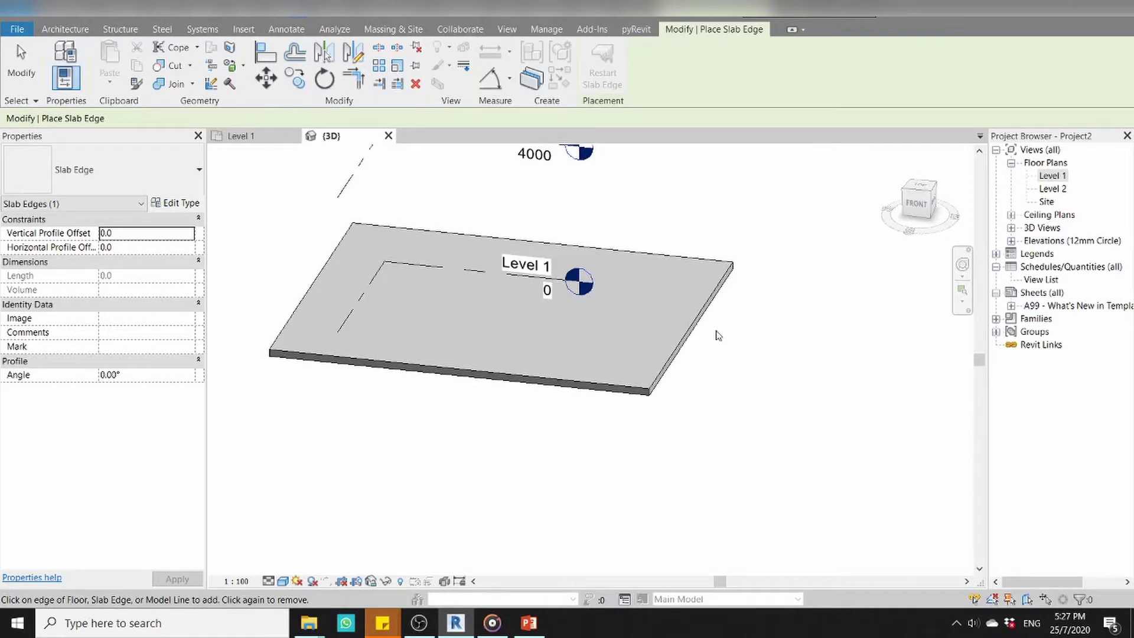
{"action": "scroll", "coordinate": [718, 334], "scroll_direction": "down", "scroll_amount": 1}
{"action": "scroll", "coordinate": [609, 354], "scroll_direction": "up", "scroll_amount": 3}
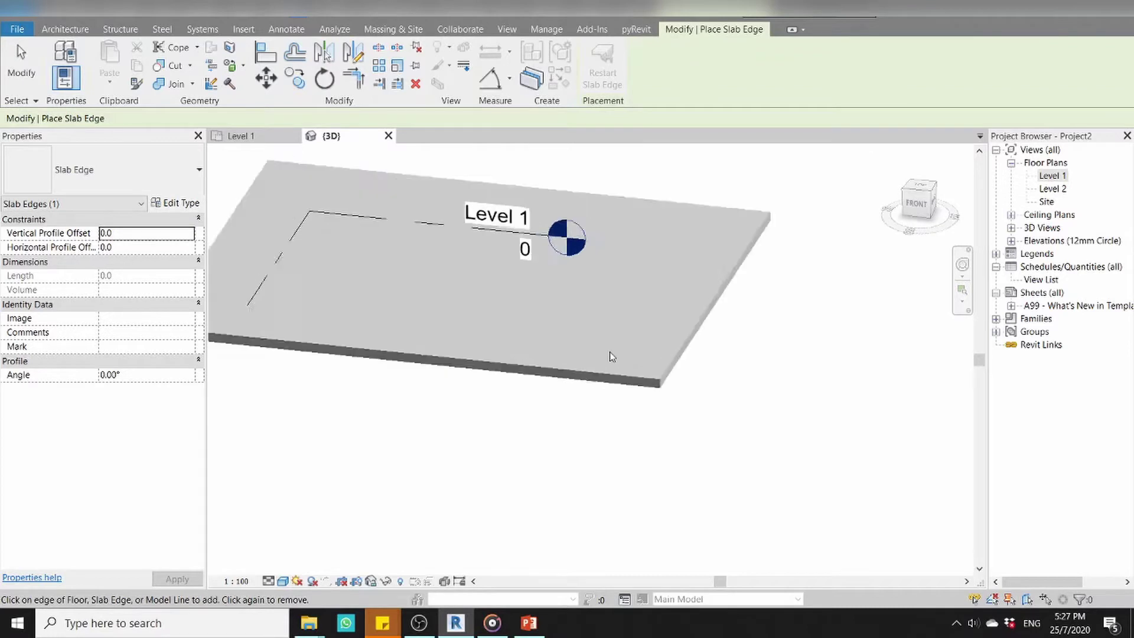
{"action": "scroll", "coordinate": [609, 352], "scroll_direction": "up", "scroll_amount": 2}
{"action": "scroll", "coordinate": [675, 394], "scroll_direction": "up", "scroll_amount": 1}
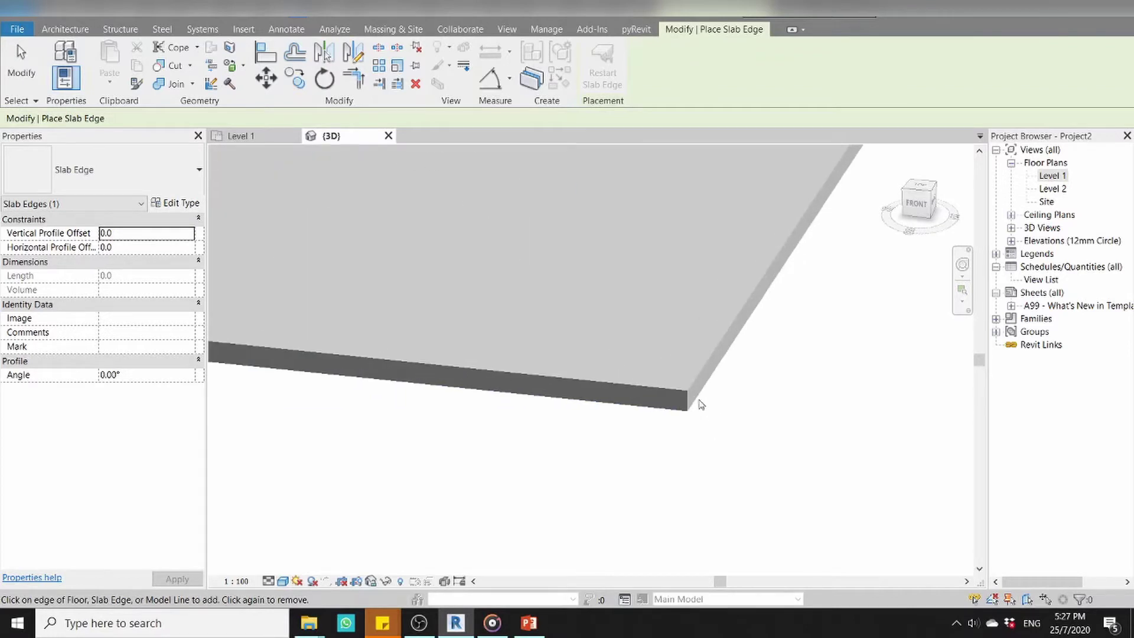
{"action": "left_click", "coordinate": [646, 385]}
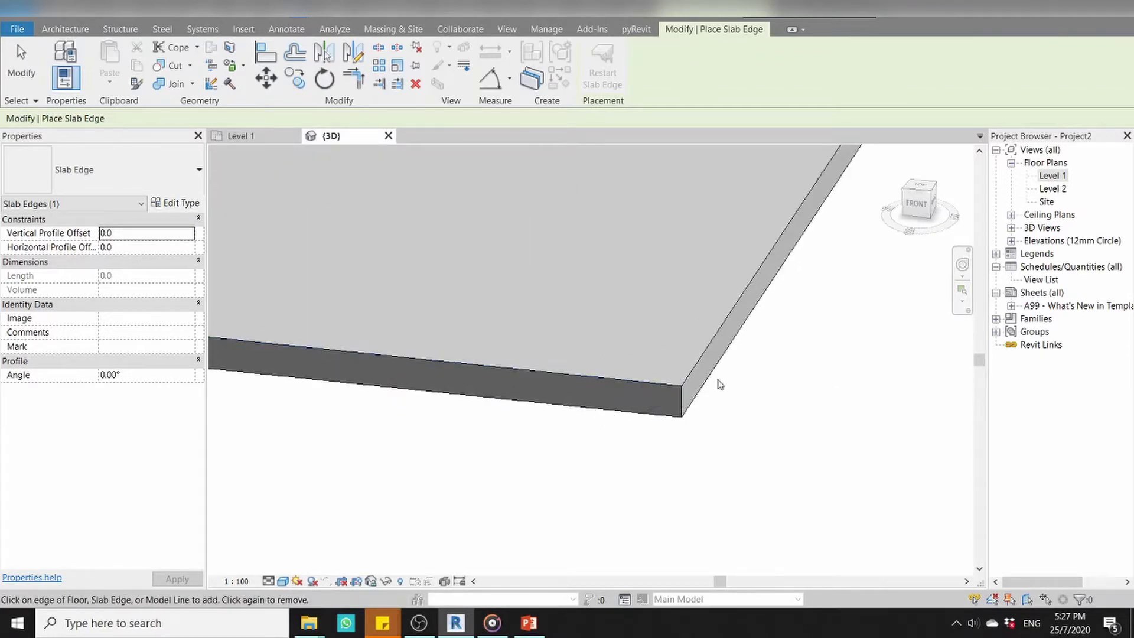
{"action": "left_click", "coordinate": [624, 384]}
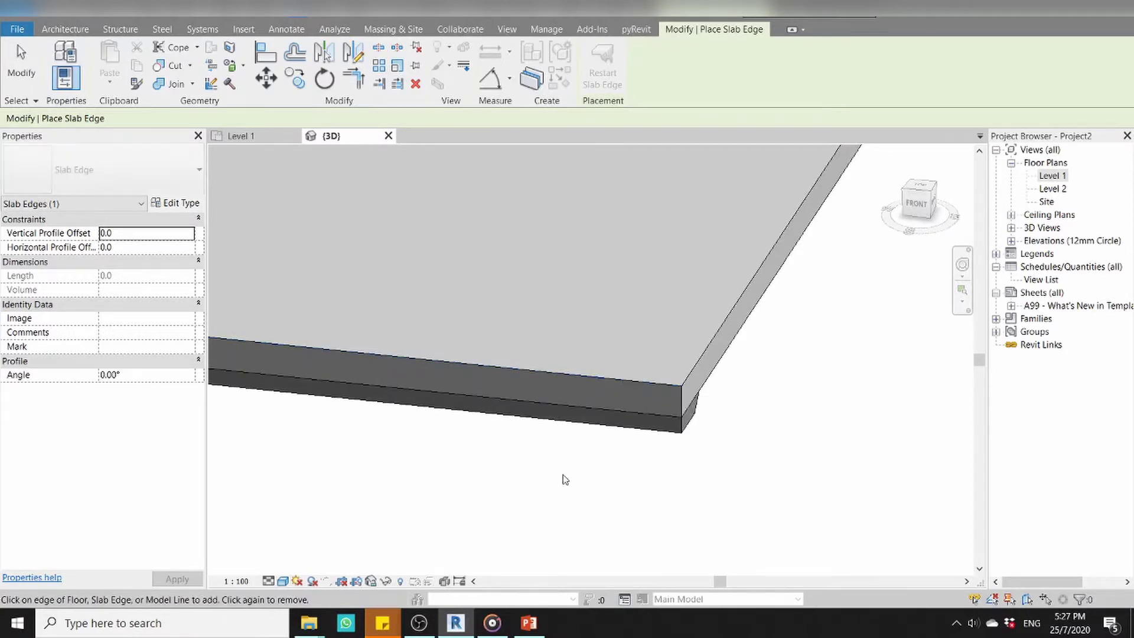
- Orbit to check the slab edge, exit placement, and return to the Level 1 plan
{"action": "scroll", "coordinate": [772, 397], "scroll_direction": "down", "scroll_amount": 1}
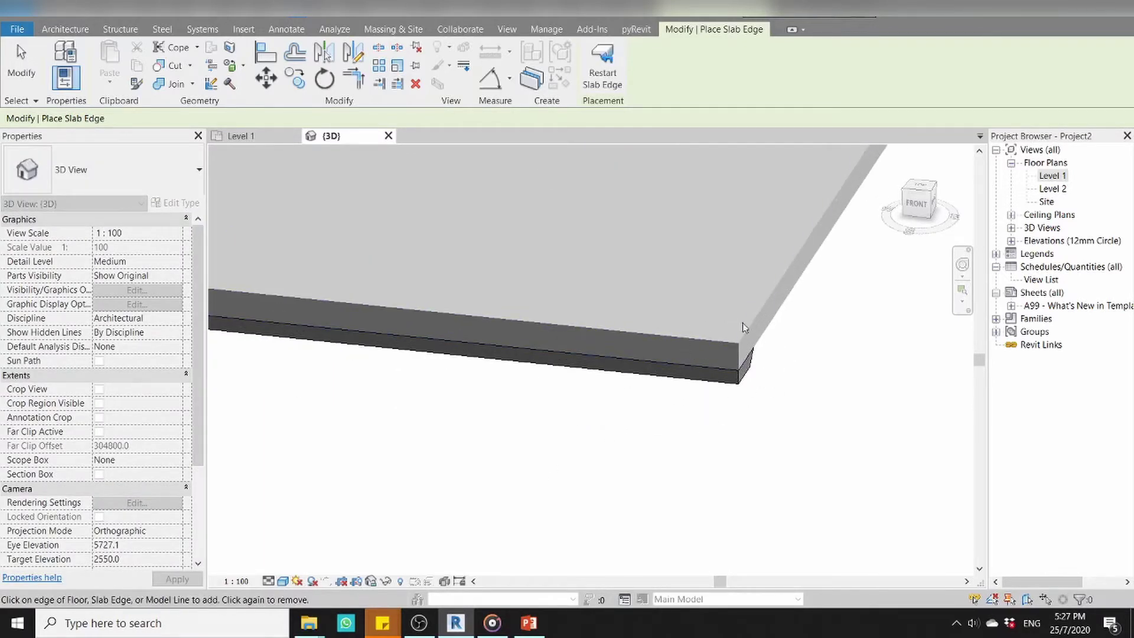
{"action": "scroll", "coordinate": [643, 423], "scroll_direction": "down", "scroll_amount": 2}
{"action": "scroll", "coordinate": [644, 423], "scroll_direction": "down", "scroll_amount": 1}
{"action": "scroll", "coordinate": [688, 396], "scroll_direction": "up", "scroll_amount": 3}
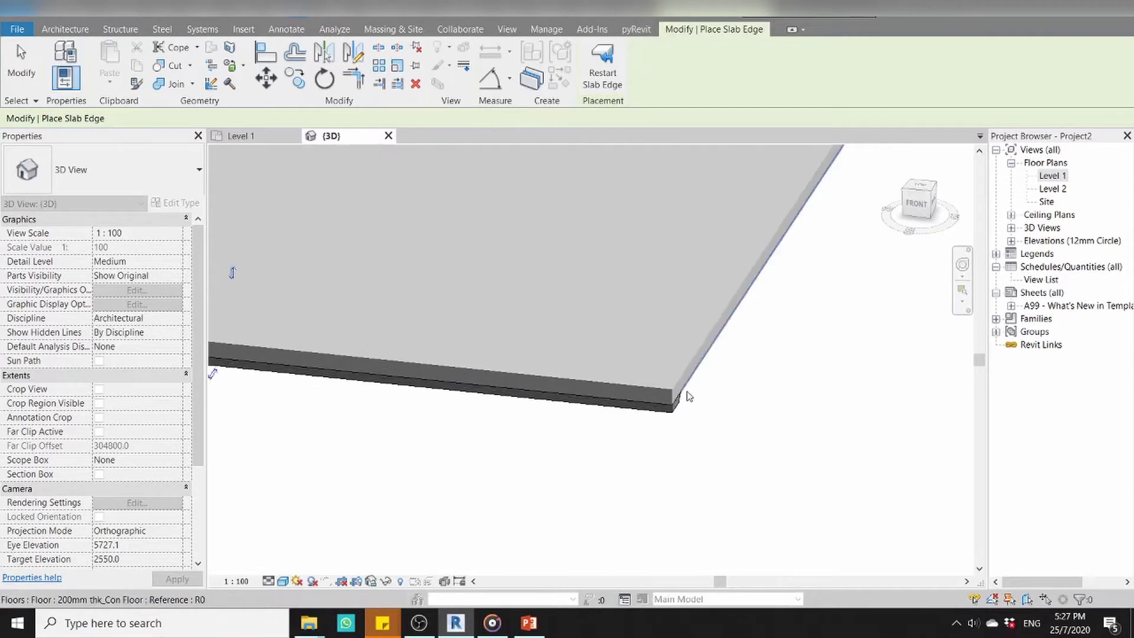
{"action": "scroll", "coordinate": [717, 418], "scroll_direction": "down", "scroll_amount": 2}
{"action": "scroll", "coordinate": [734, 430], "scroll_direction": "down", "scroll_amount": 3}
{"action": "middle_click_drag", "start_coordinate": [735, 430], "coordinate": [644, 416], "text": "shift"}
{"action": "scroll", "coordinate": [642, 416], "scroll_direction": "up", "scroll_amount": 3}
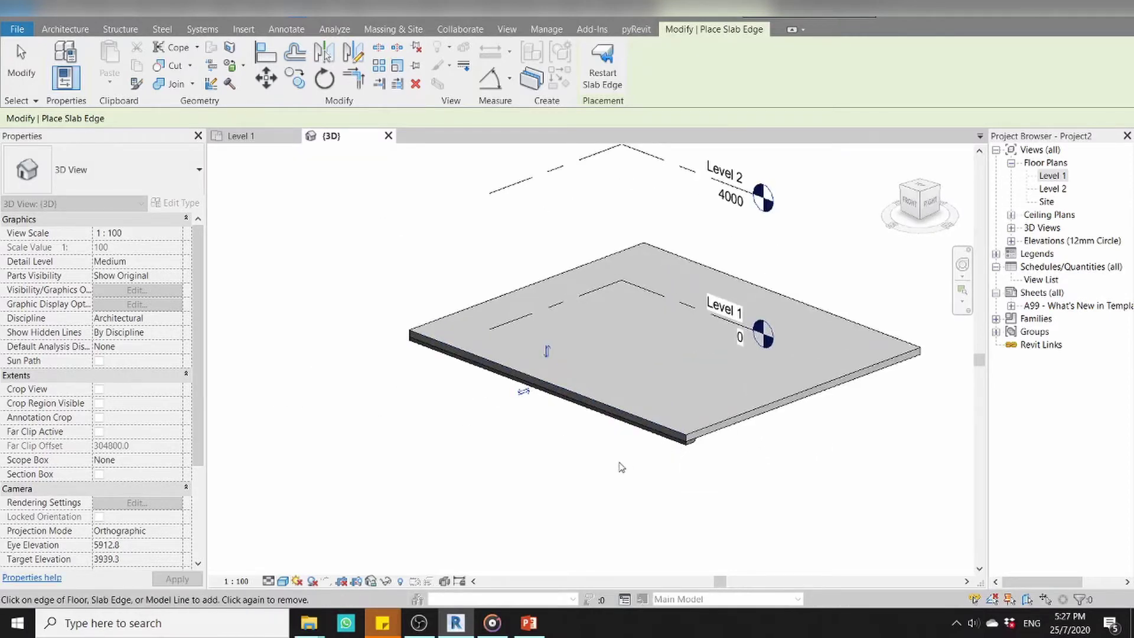
{"action": "key", "text": "Escape"}
{"action": "key", "text": "Escape"}
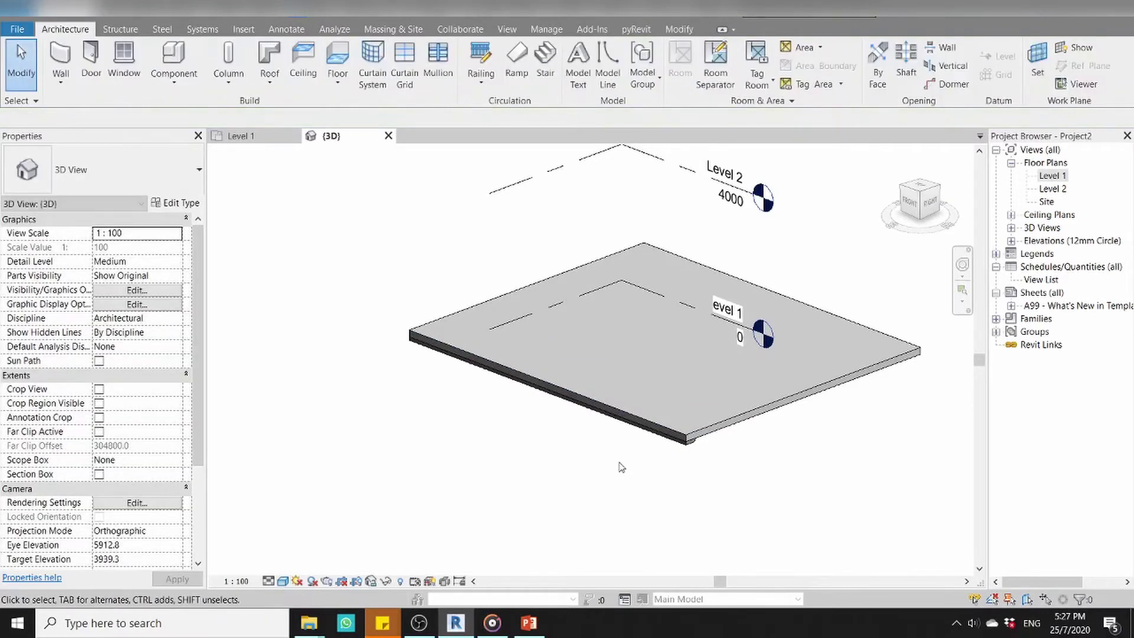
{"action": "left_click", "coordinate": [257, 140]}
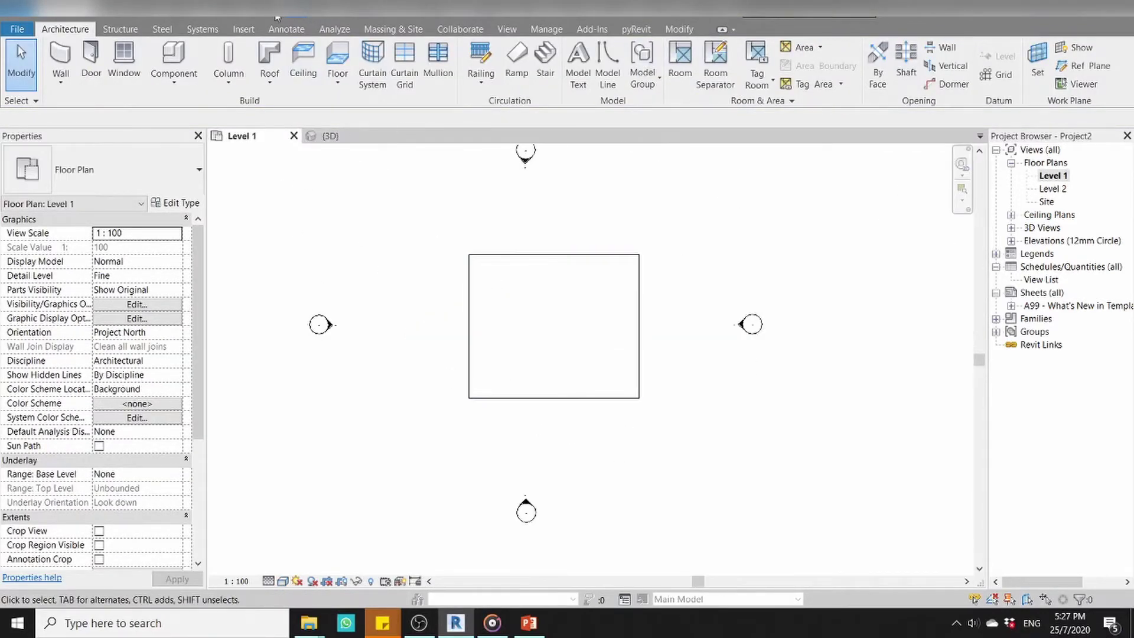
- Draw a horizontal section line across the slab and go to the Section 1 view
{"action": "left_click", "coordinate": [288, 16]}
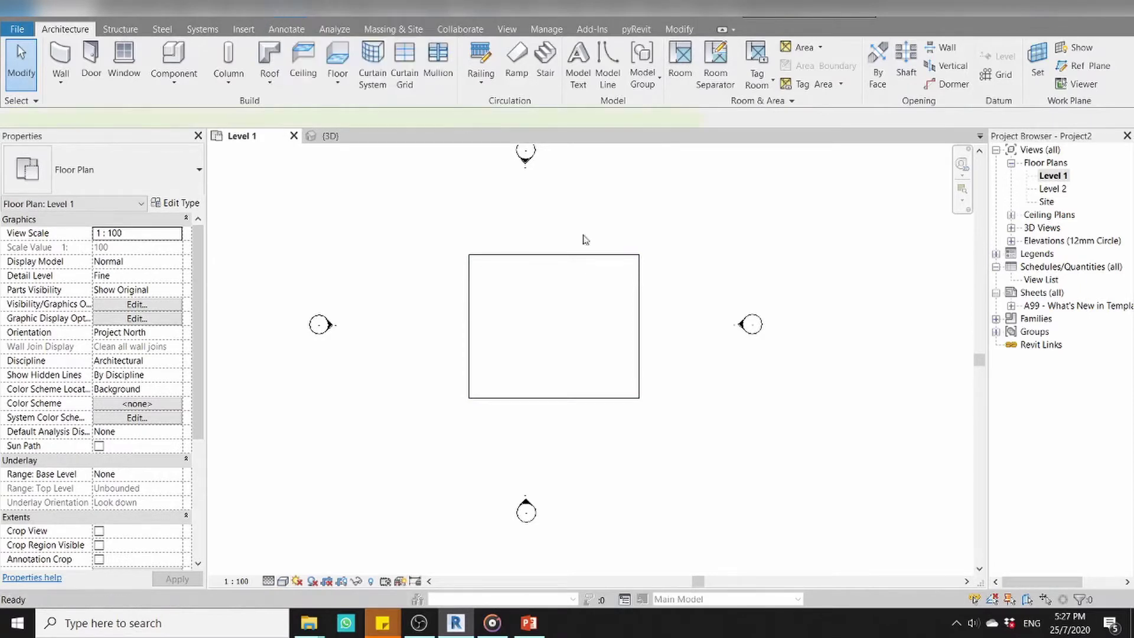
{"action": "left_click", "coordinate": [440, 348]}
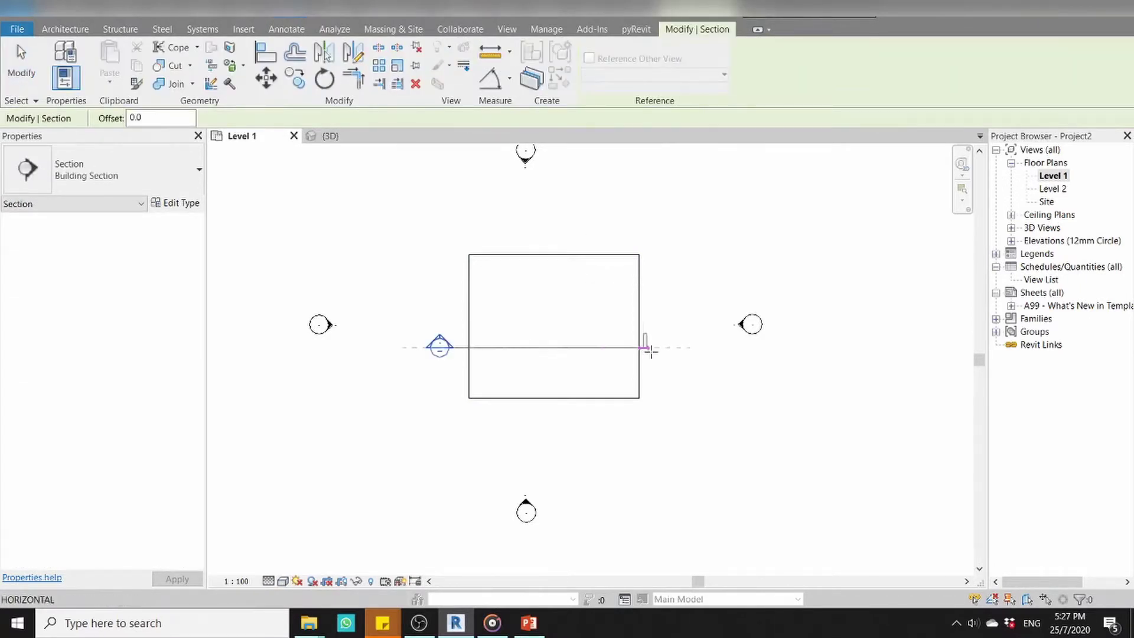
{"action": "left_click", "coordinate": [650, 349]}
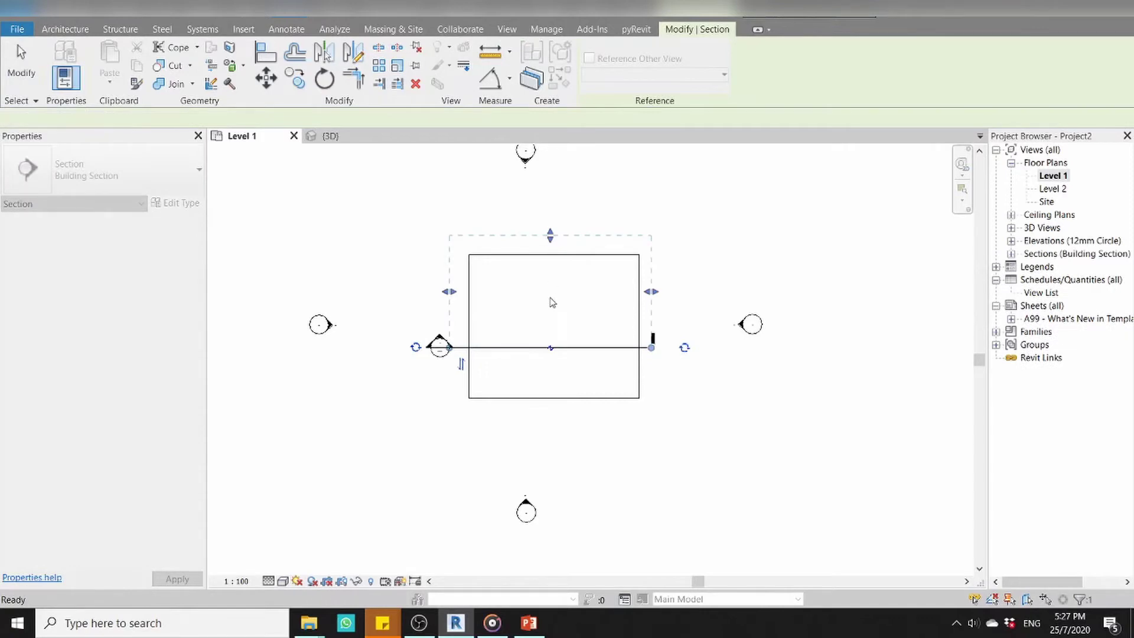
{"action": "key", "text": "Escape"}
{"action": "key", "text": "Escape"}
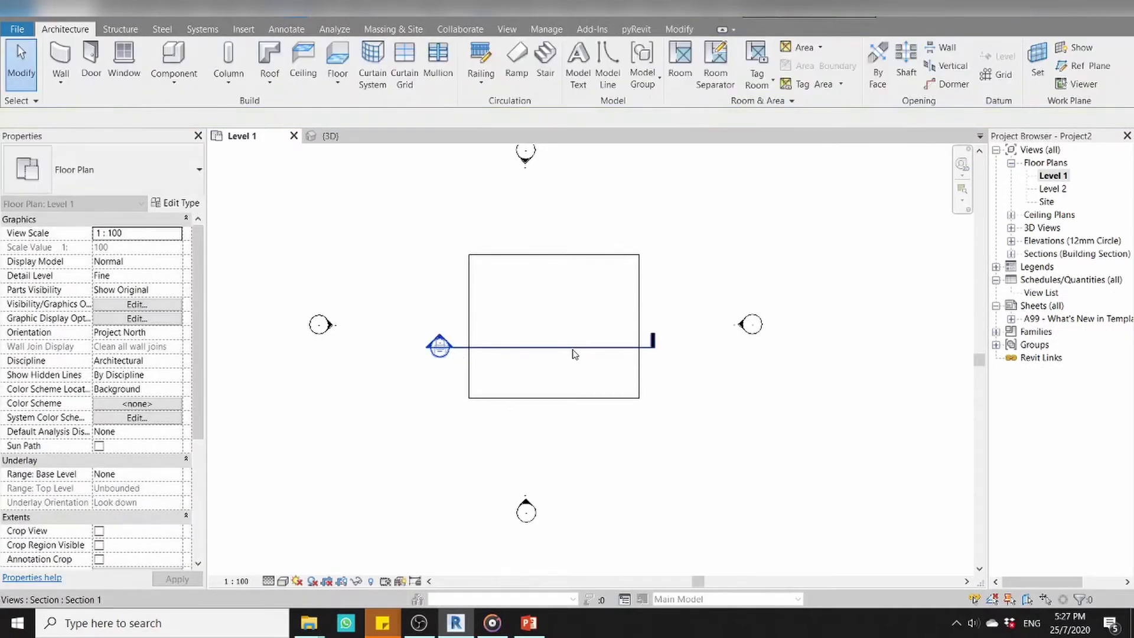
{"action": "left_click", "coordinate": [575, 350]}
{"action": "right_click", "coordinate": [573, 348]}
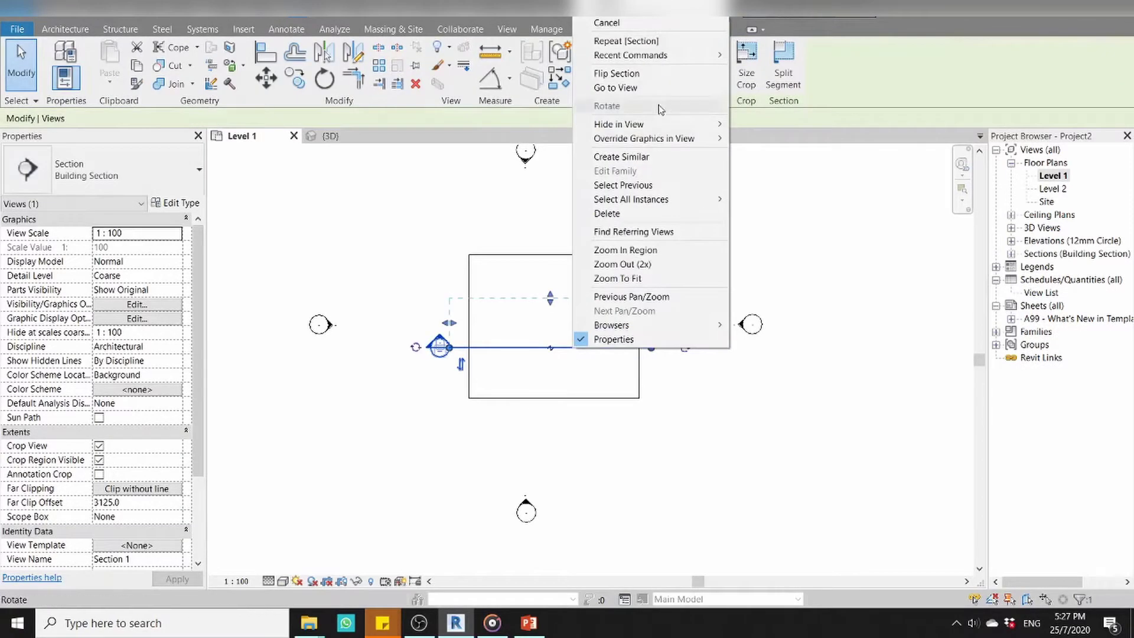
{"action": "left_click", "coordinate": [652, 88]}
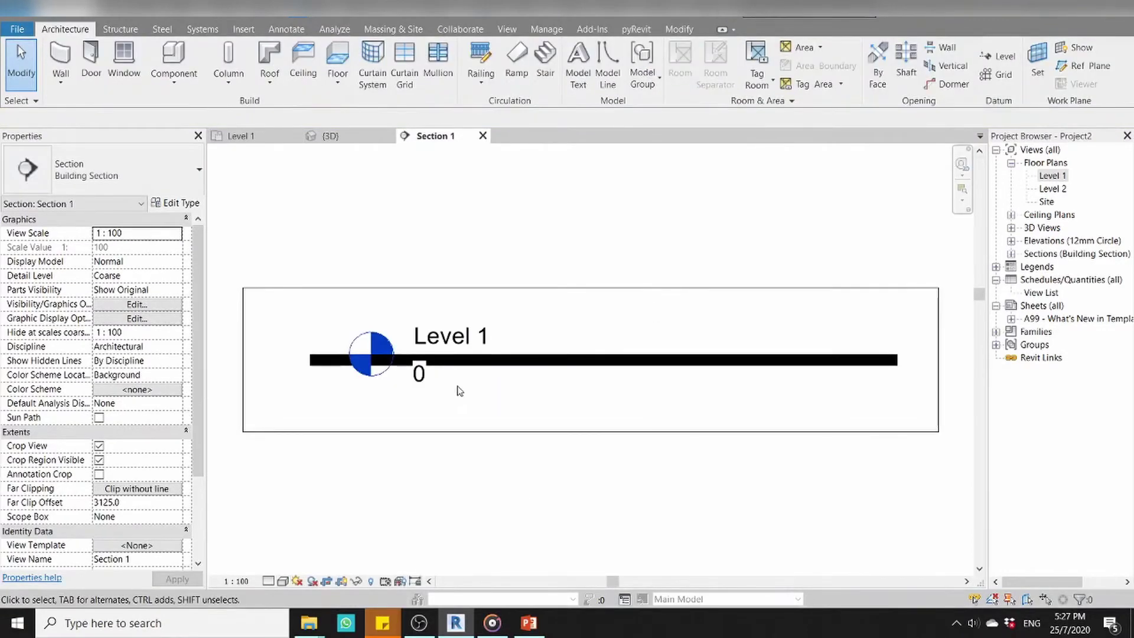
- Extend the Level 1 datum out to the left in Section 1
{"action": "scroll", "coordinate": [458, 393], "scroll_direction": "up", "scroll_amount": 2}
{"action": "scroll", "coordinate": [470, 381], "scroll_direction": "down", "scroll_amount": 2}
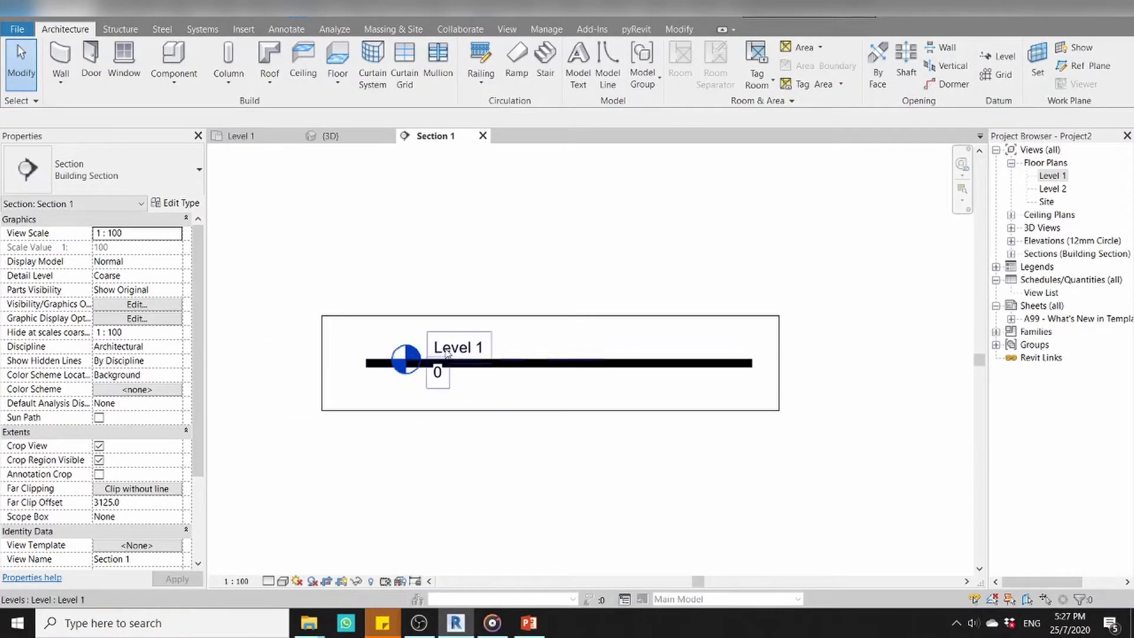
{"action": "left_click", "coordinate": [435, 371]}
{"action": "left_click_drag", "start_coordinate": [270, 354], "coordinate": [253, 357]}
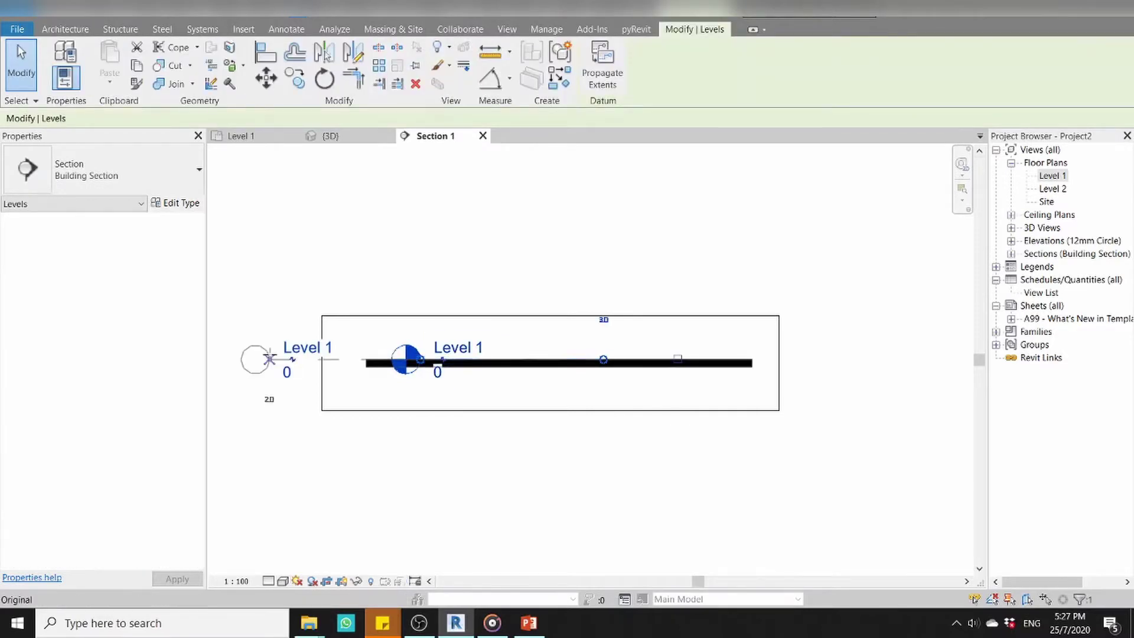
{"action": "left_click", "coordinate": [508, 463]}
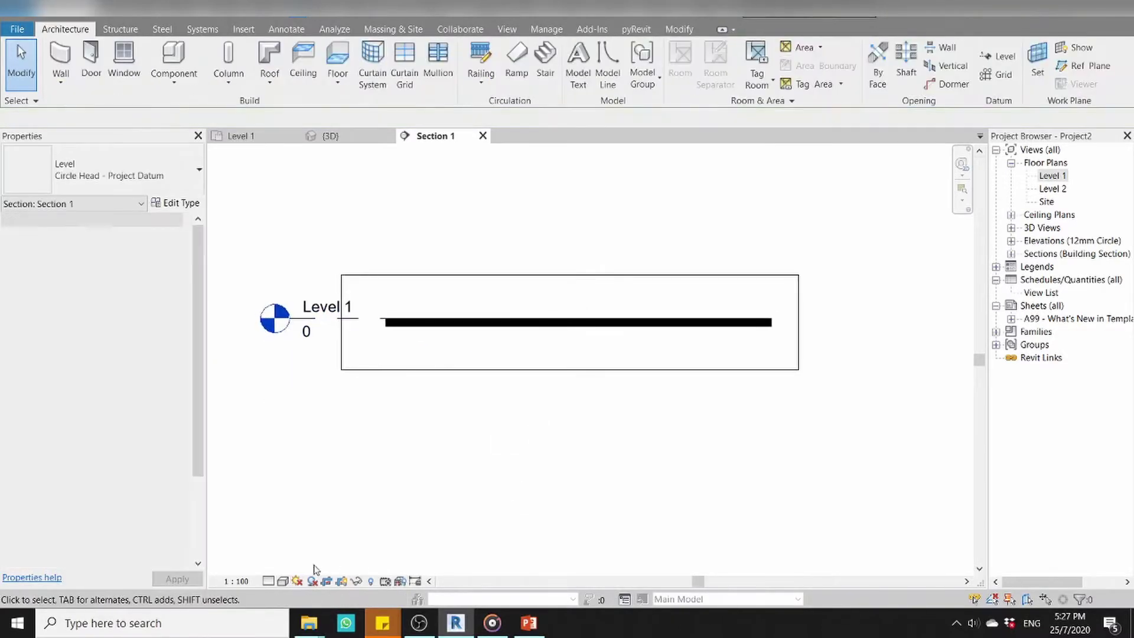
- Set Section 1's detail level to Medium to show hatching, then return to Level 1 plan
{"action": "left_click", "coordinate": [284, 581]}
{"action": "left_click", "coordinate": [376, 509]}
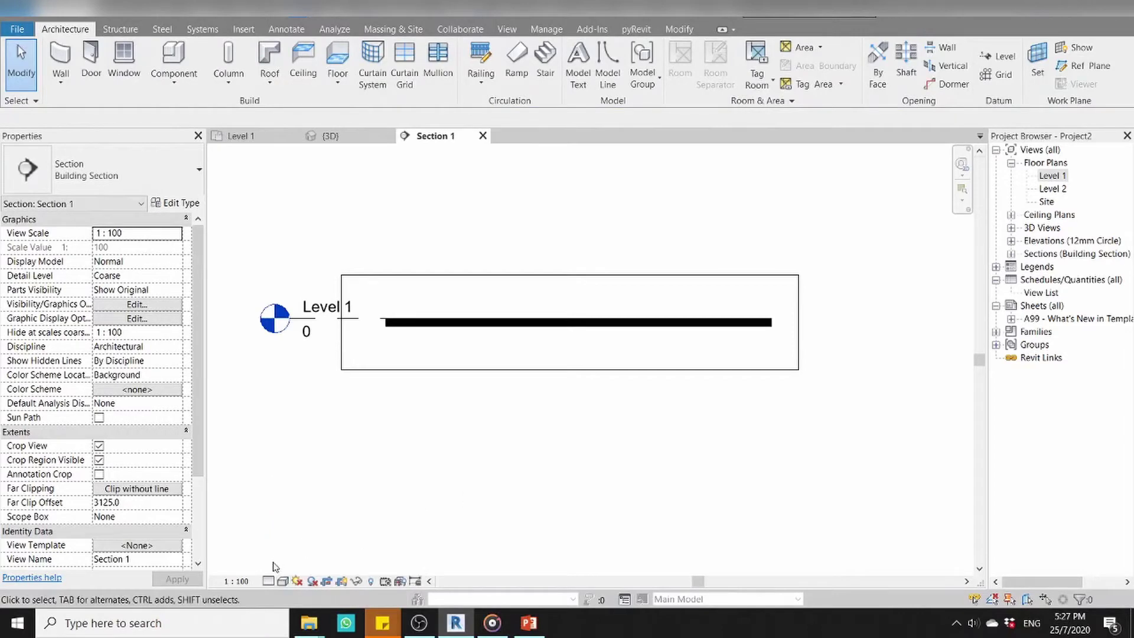
{"action": "left_click", "coordinate": [269, 582]}
{"action": "left_click", "coordinate": [293, 548]}
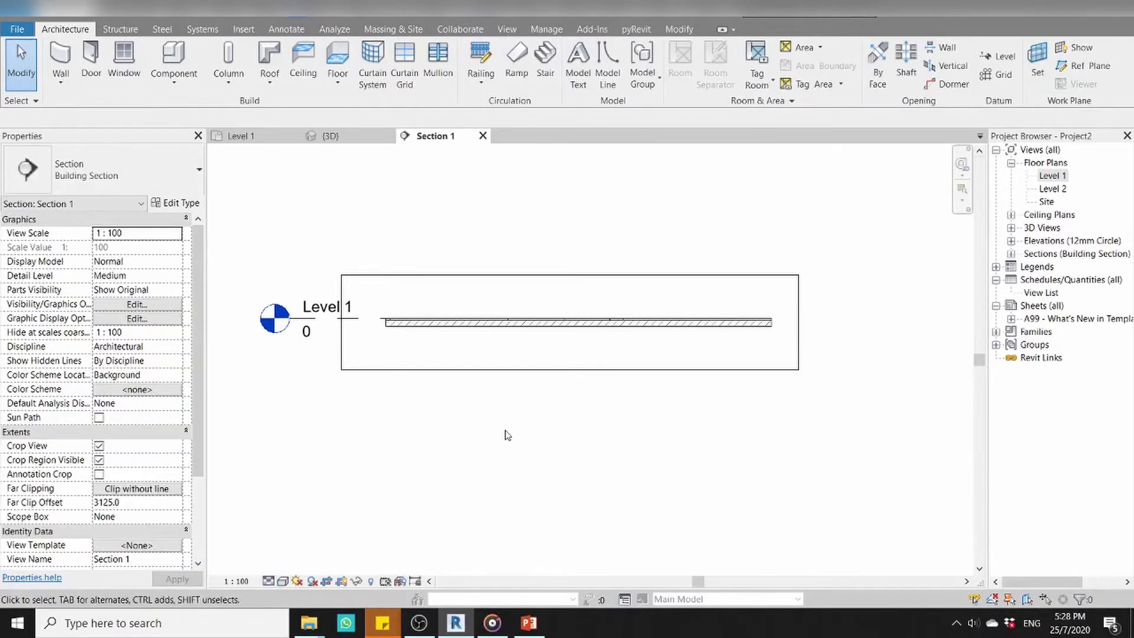
{"action": "scroll", "coordinate": [486, 385], "scroll_direction": "up", "scroll_amount": 2}
{"action": "scroll", "coordinate": [436, 413], "scroll_direction": "up", "scroll_amount": 1}
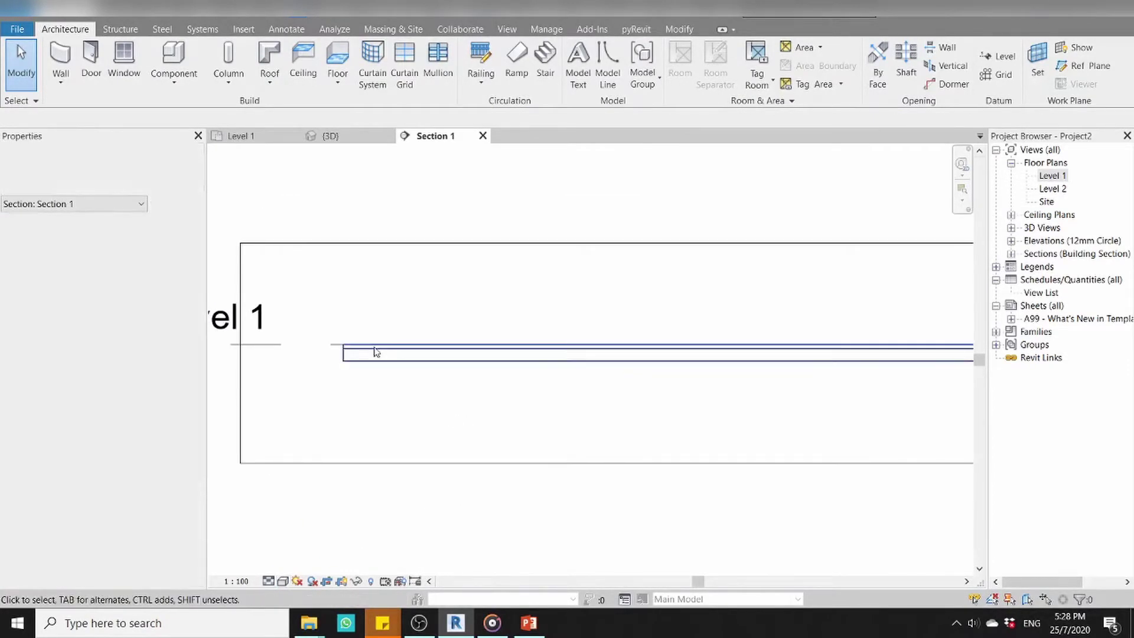
{"action": "scroll", "coordinate": [342, 380], "scroll_direction": "down", "scroll_amount": 2}
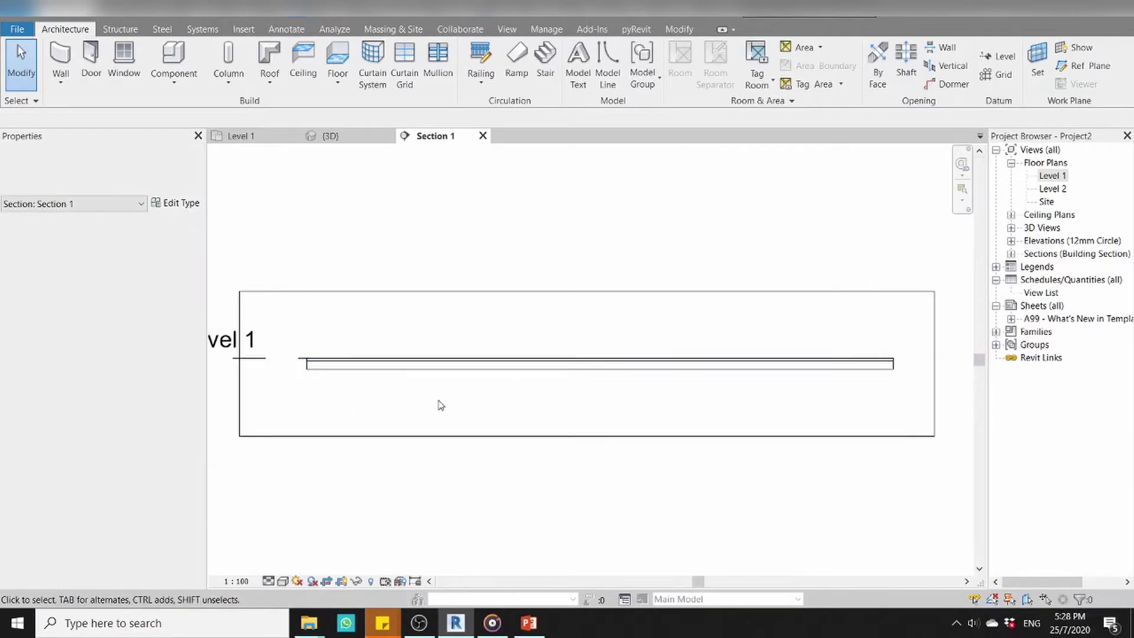
{"action": "scroll", "coordinate": [353, 380], "scroll_direction": "up", "scroll_amount": 2}
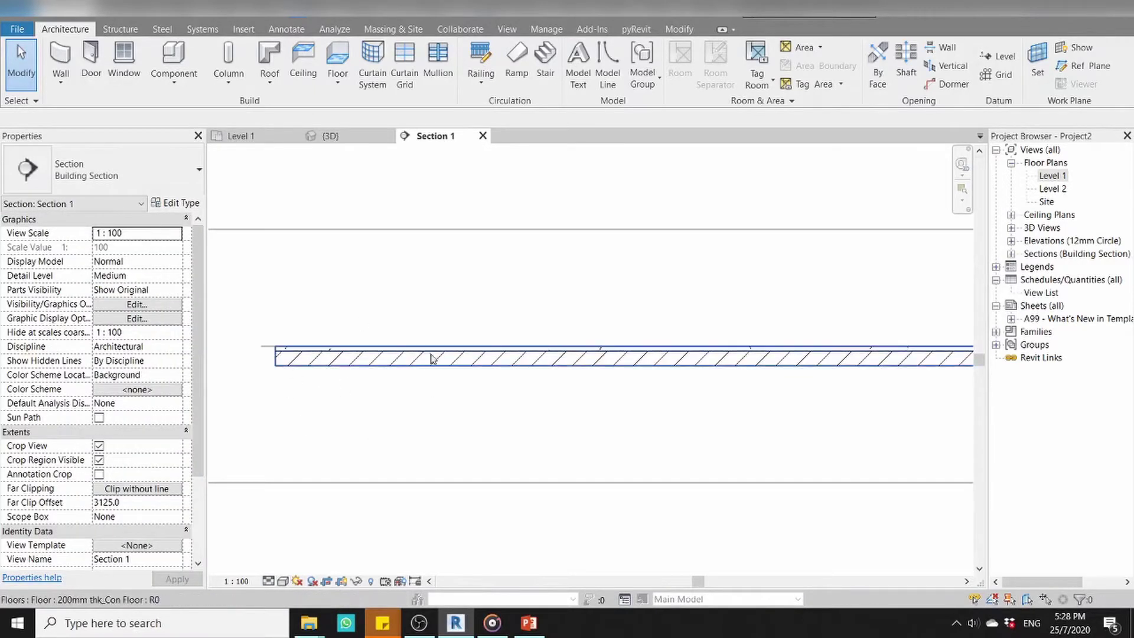
{"action": "scroll", "coordinate": [435, 369], "scroll_direction": "down", "scroll_amount": 1}
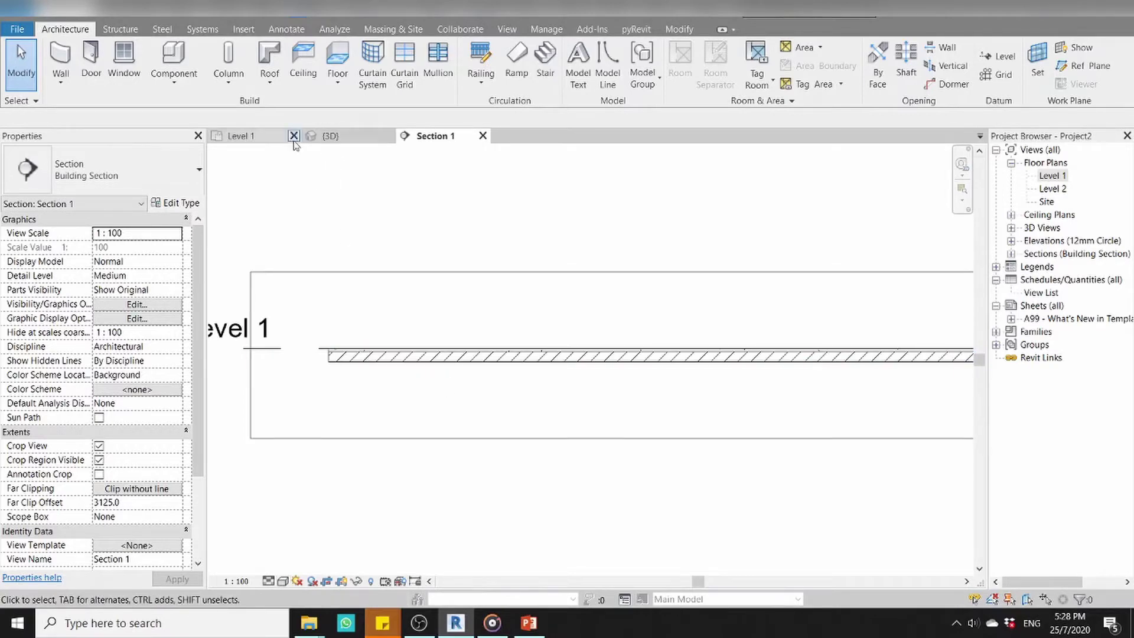
{"action": "left_click", "coordinate": [249, 140]}
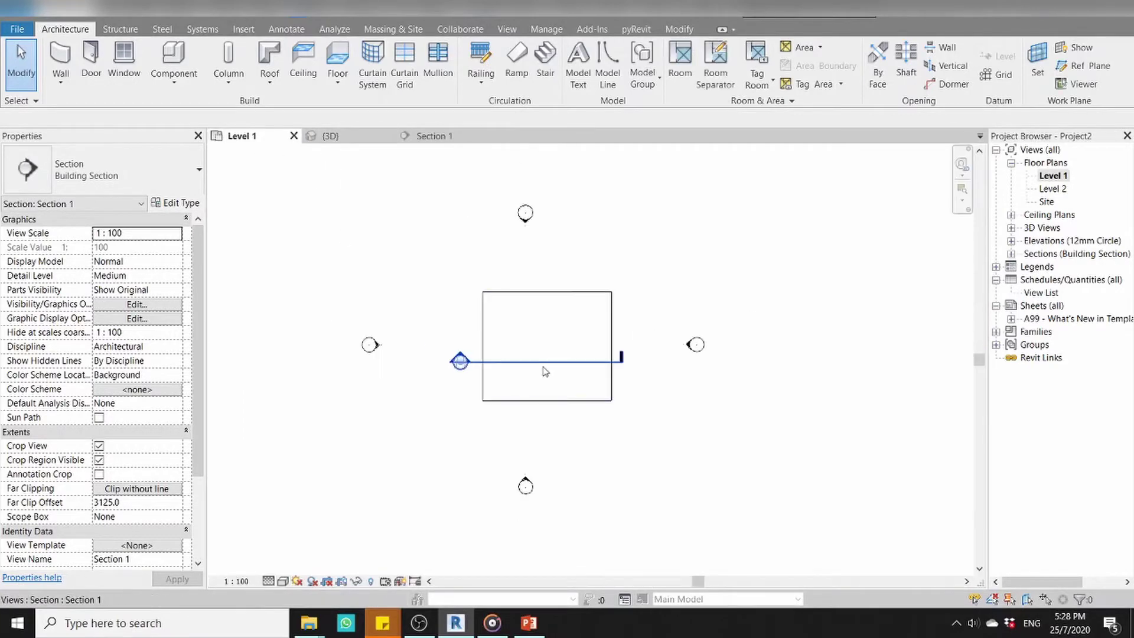
- Rotate the section line 90° to cut the slab vertically and reopen Section 1
{"action": "left_click", "coordinate": [545, 372]}
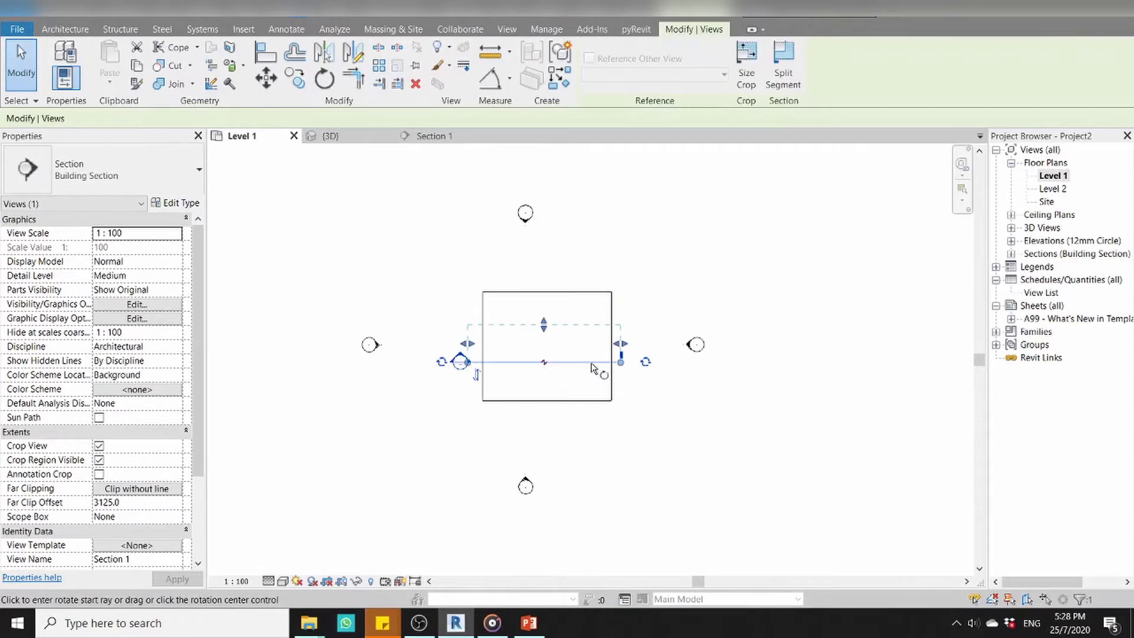
{"action": "key", "text": "r"}
{"action": "key", "text": "o"}
{"action": "left_click", "coordinate": [637, 364]}
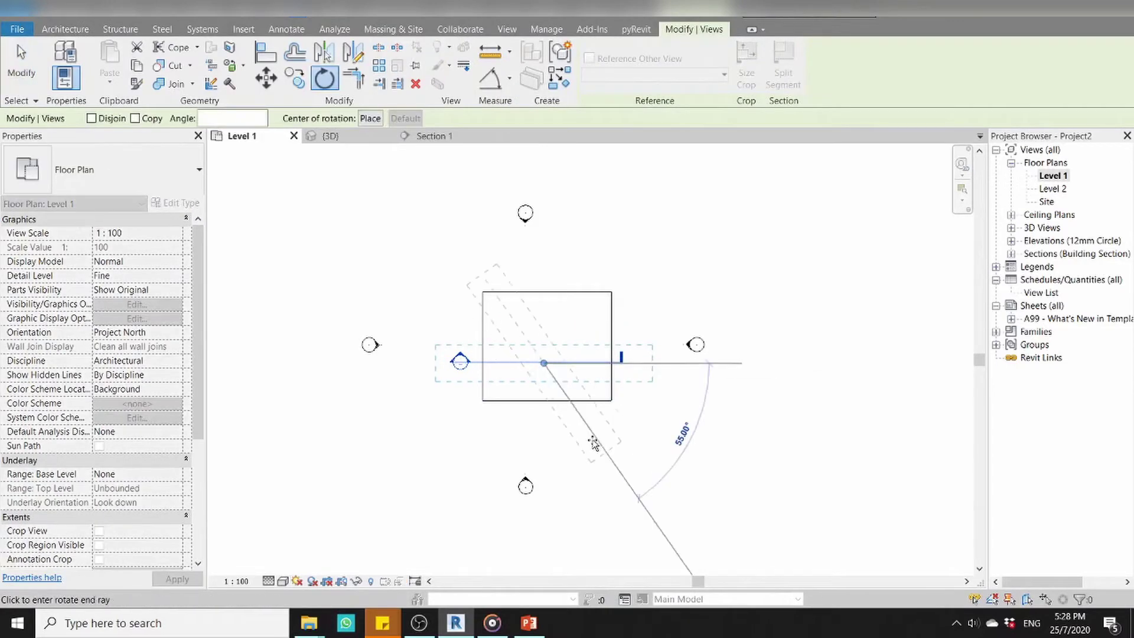
{"action": "type", "text": "90"}
{"action": "key", "text": "Return"}
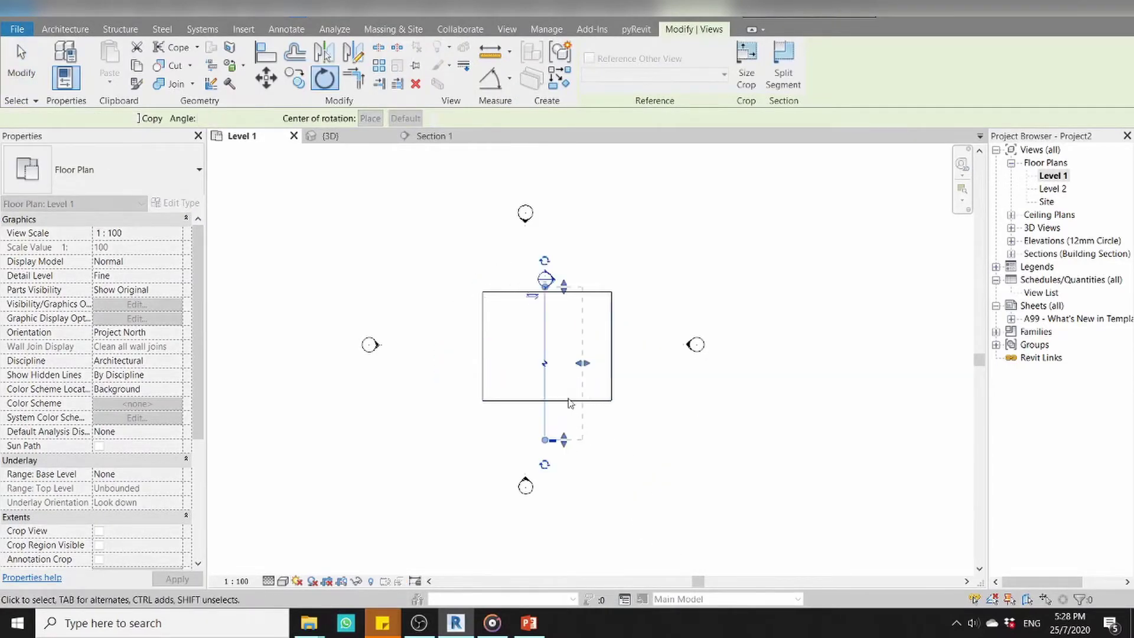
{"action": "left_click_drag", "start_coordinate": [544, 342], "coordinate": [541, 322]}
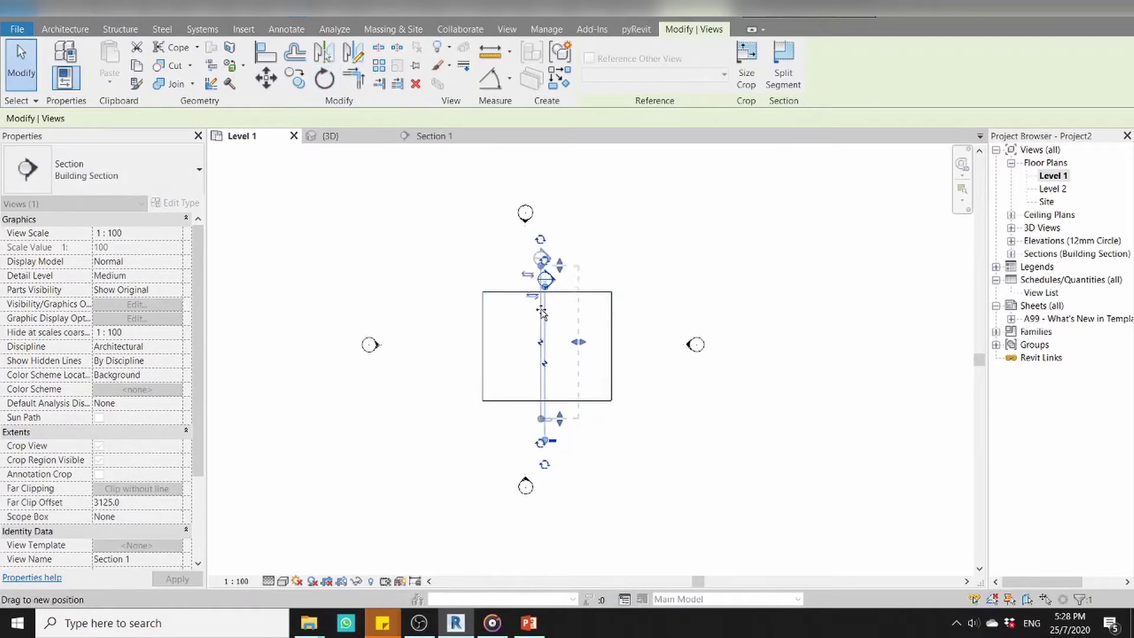
{"action": "left_click", "coordinate": [328, 204]}
{"action": "double_click", "coordinate": [541, 257]}
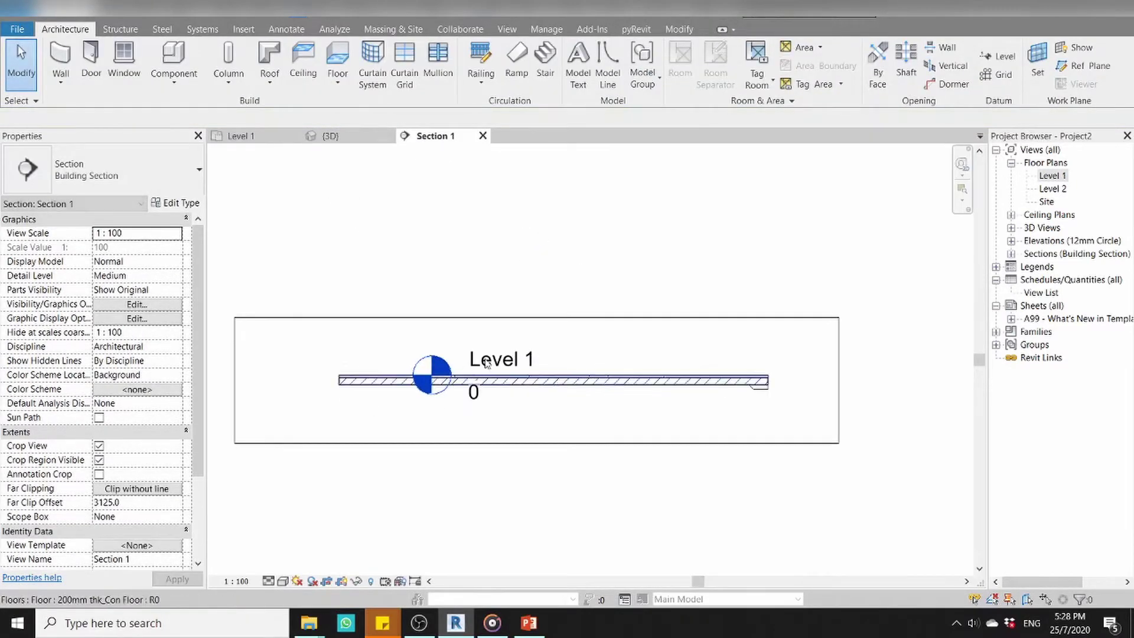
- Drag the Level 1 datum head further left in Section 1, then reopen the 3D view
{"action": "left_click", "coordinate": [359, 378]}
{"action": "left_click_drag", "start_coordinate": [359, 379], "coordinate": [243, 374]}
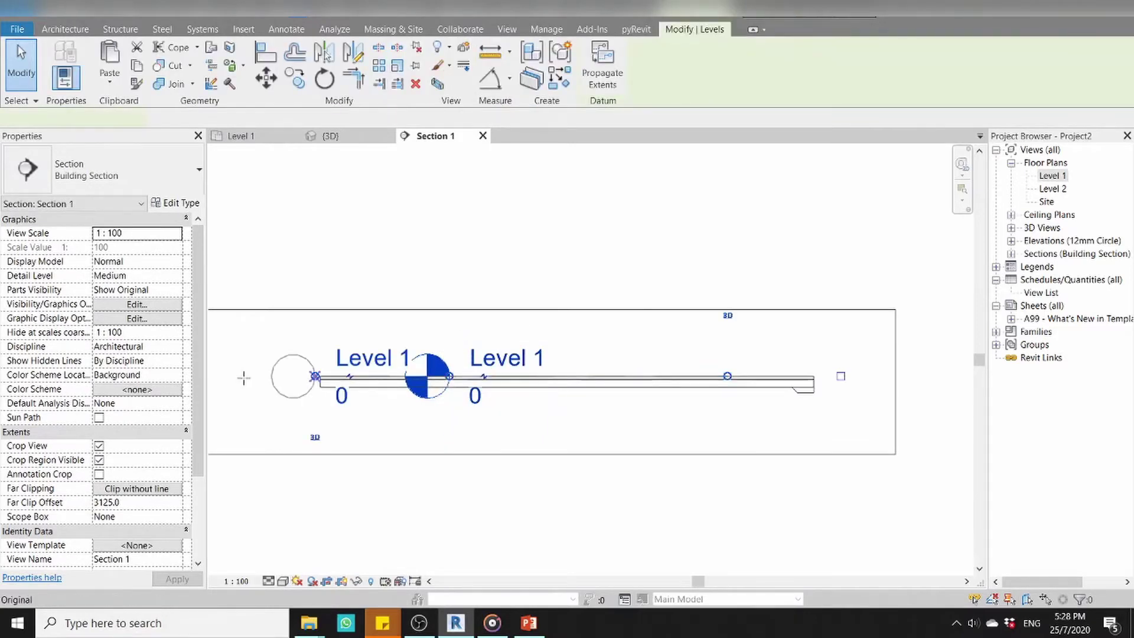
{"action": "left_click", "coordinate": [780, 443]}
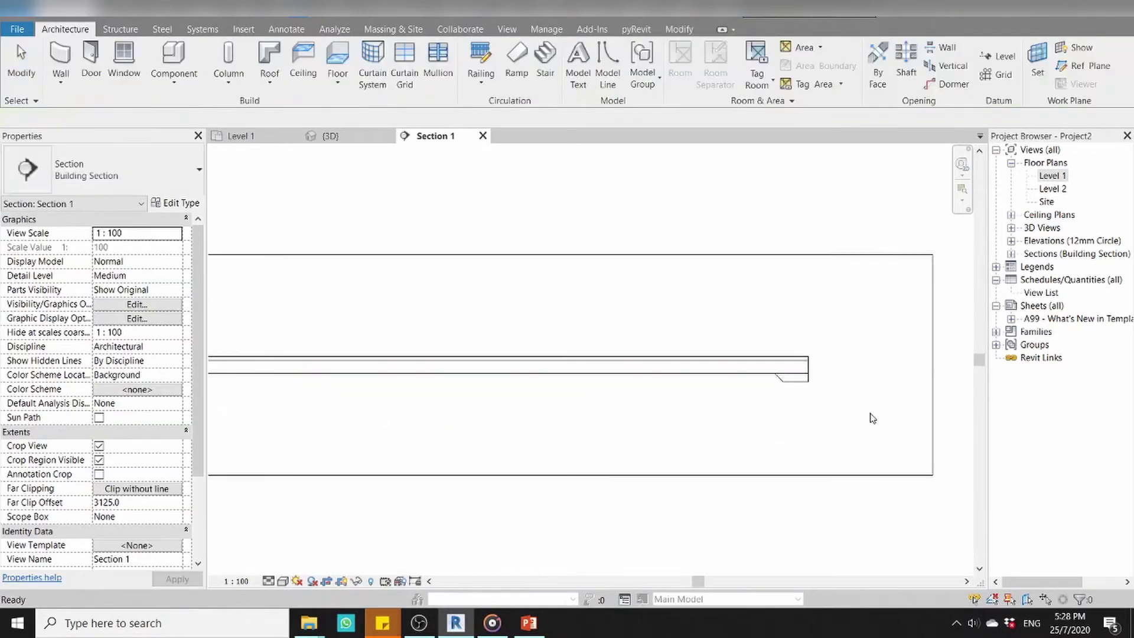
{"action": "scroll", "coordinate": [843, 414], "scroll_direction": "up", "scroll_amount": 2}
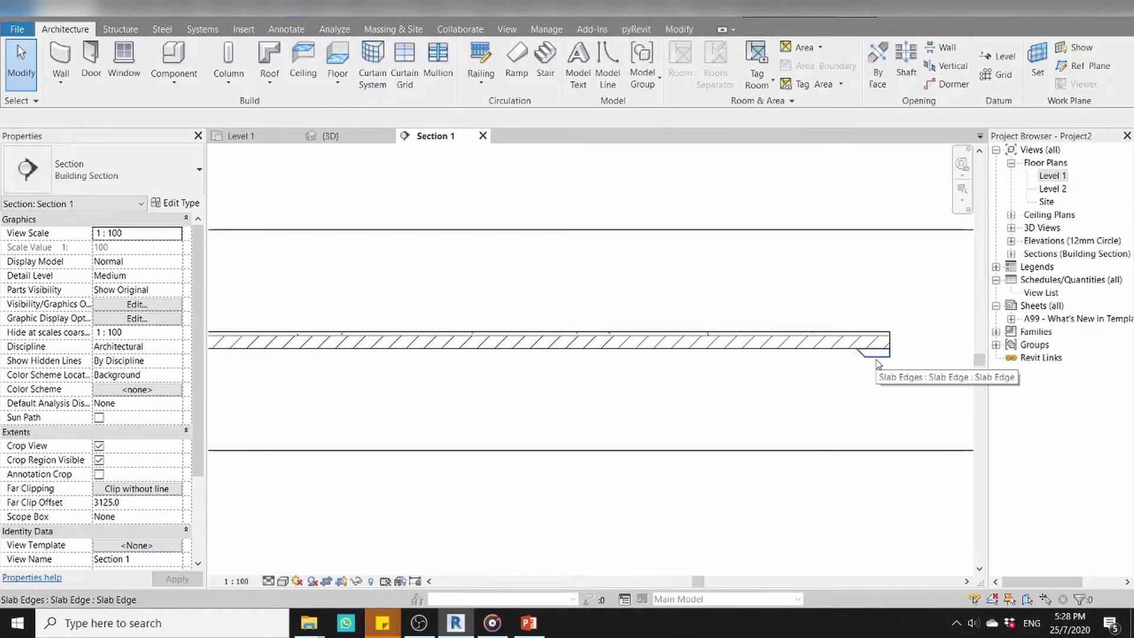
{"action": "scroll", "coordinate": [880, 361], "scroll_direction": "down", "scroll_amount": 3}
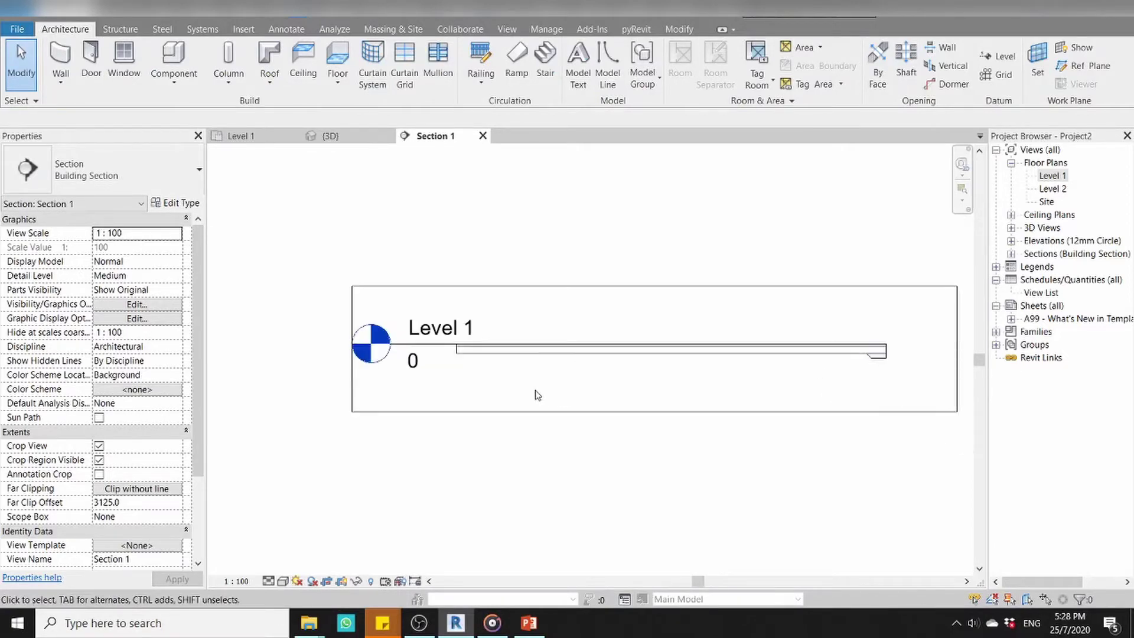
{"action": "left_click", "coordinate": [239, 136]}
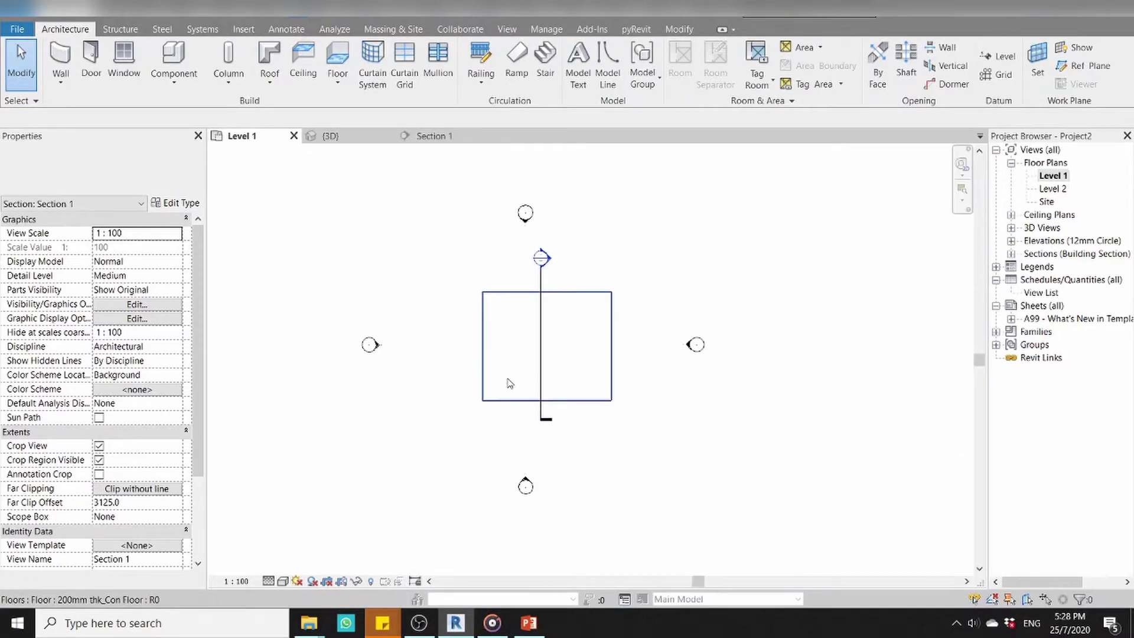
{"action": "left_click", "coordinate": [330, 136]}
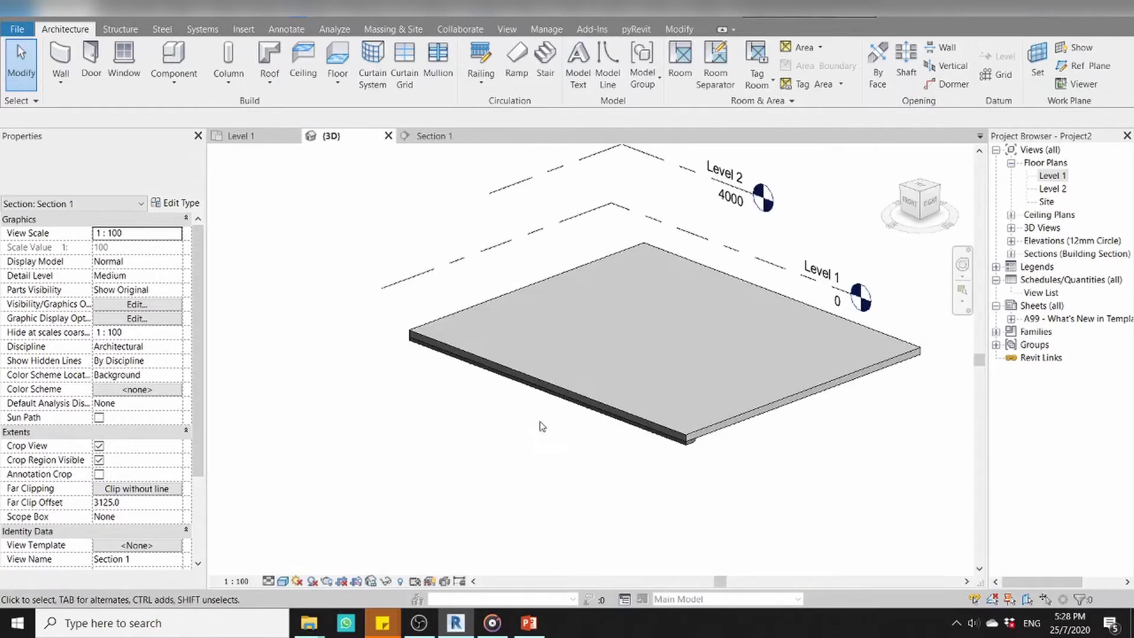
- Zoom to fit and orbit the 3D view to inspect the 200mm thk_Con Floor slab's edges
{"action": "scroll", "coordinate": [679, 431], "scroll_direction": "up", "scroll_amount": 3}
{"action": "scroll", "coordinate": [590, 414], "scroll_direction": "up", "scroll_amount": 2}
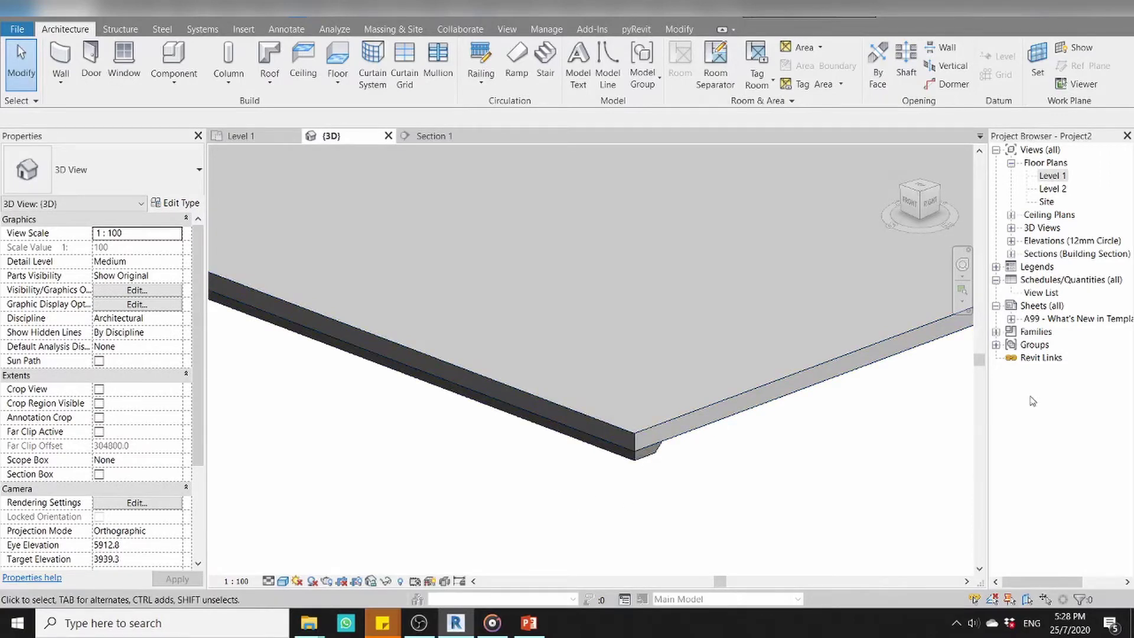
{"action": "key", "text": "z"}
{"action": "key", "text": "f"}
{"action": "scroll", "coordinate": [794, 403], "scroll_direction": "up", "scroll_amount": 1}
{"action": "scroll", "coordinate": [791, 407], "scroll_direction": "up", "scroll_amount": 2}
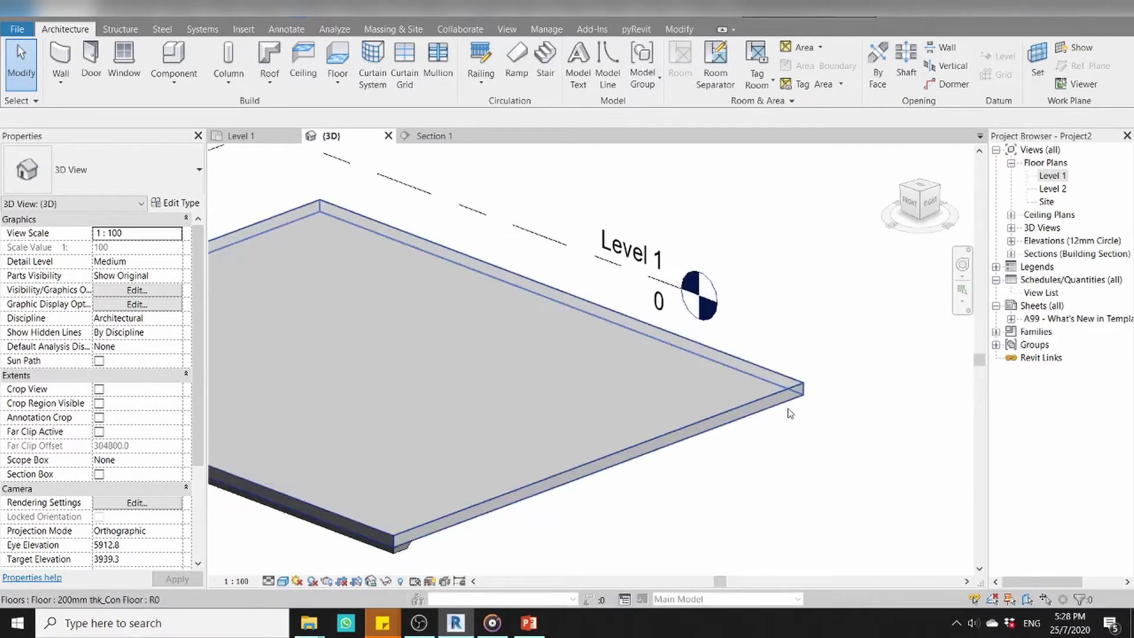
{"action": "mouse_move", "coordinate": [786, 428]}
{"action": "middle_mouse_down", "text": "shift"}
{"action": "mouse_move", "coordinate": [682, 464]}
{"action": "mouse_move", "coordinate": [679, 497]}
{"action": "mouse_move", "coordinate": [637, 472]}
{"action": "middle_mouse_up", "text": "shift"}
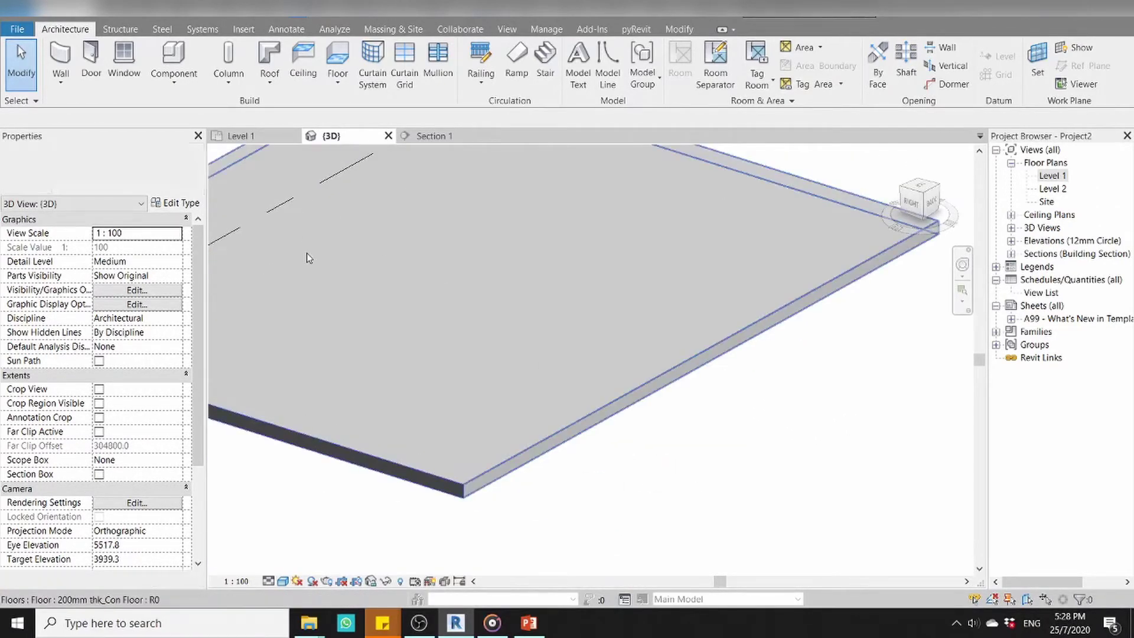
- Place a Floor: Slab Edge along the slab's long top edge
{"action": "left_click", "coordinate": [331, 95]}
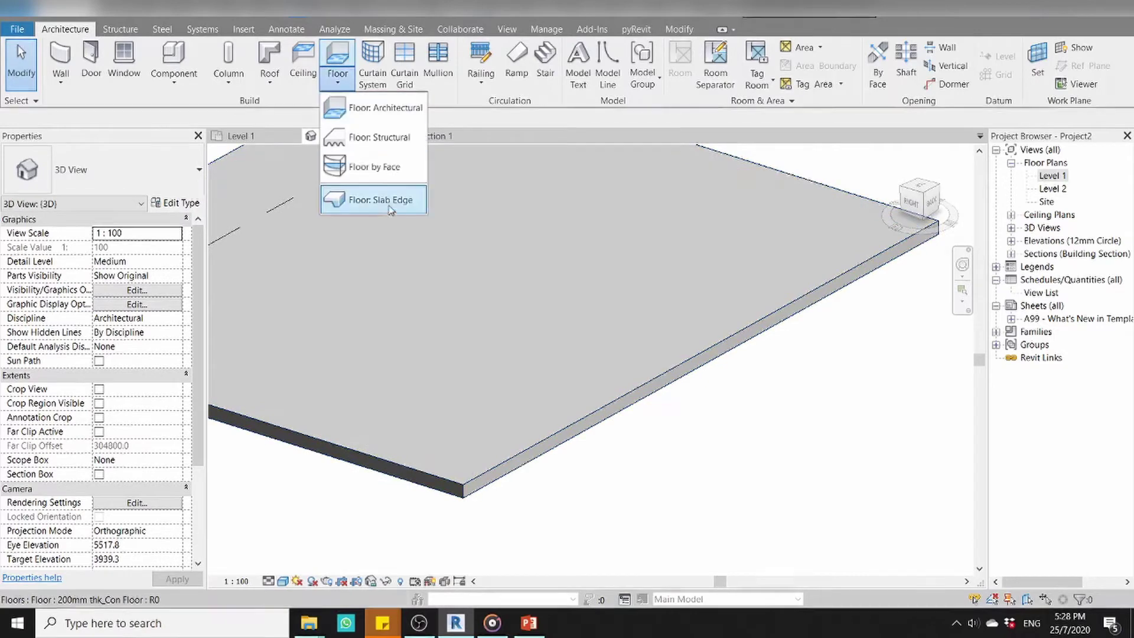
{"action": "left_click", "coordinate": [366, 125]}
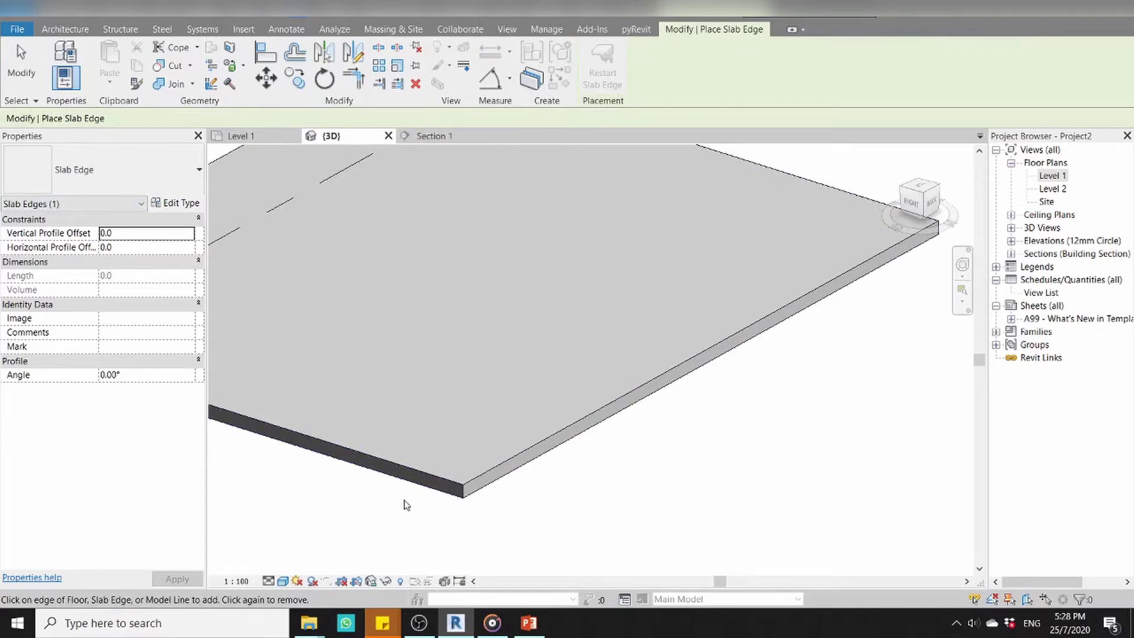
{"action": "scroll", "coordinate": [484, 529], "scroll_direction": "up", "scroll_amount": 2}
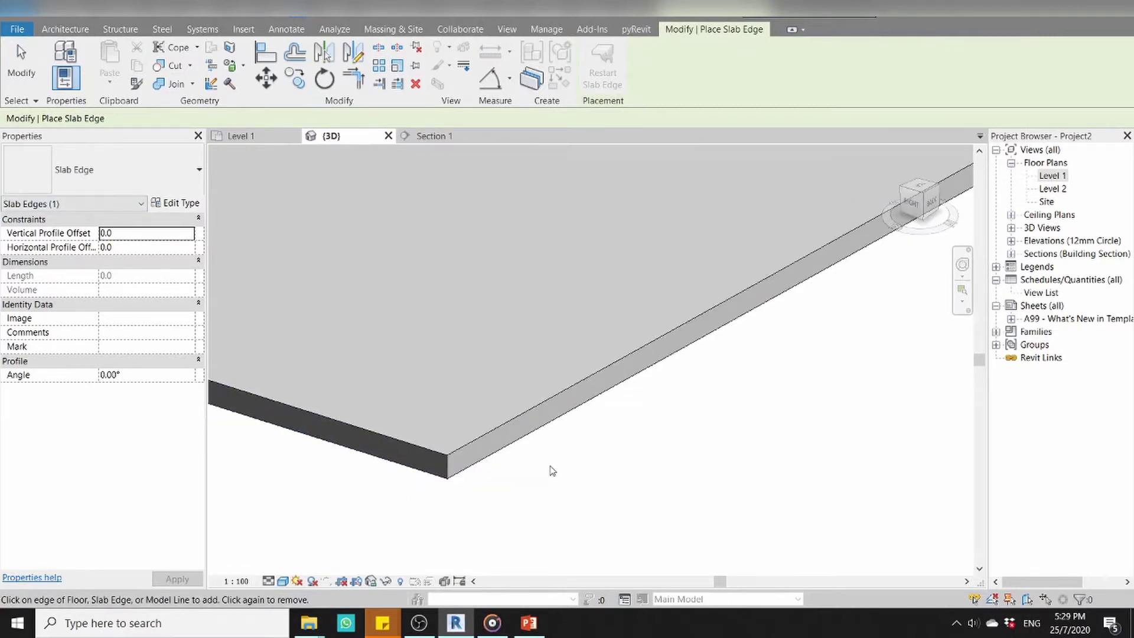
{"action": "scroll", "coordinate": [551, 470], "scroll_direction": "up", "scroll_amount": 1}
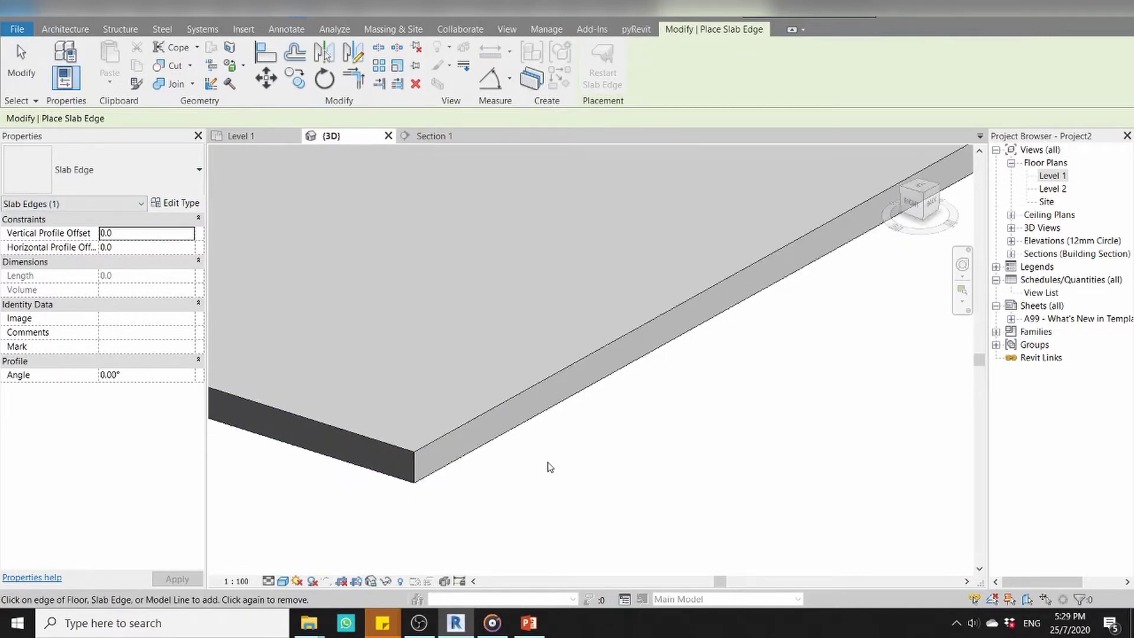
{"action": "left_click", "coordinate": [535, 393]}
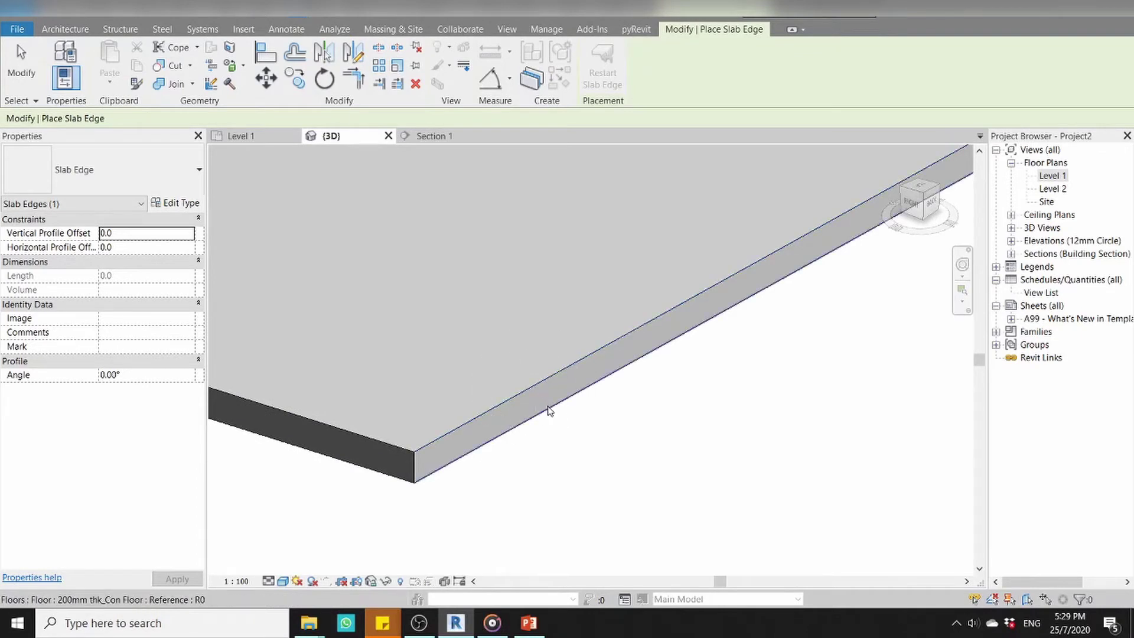
{"action": "left_click", "coordinate": [550, 411]}
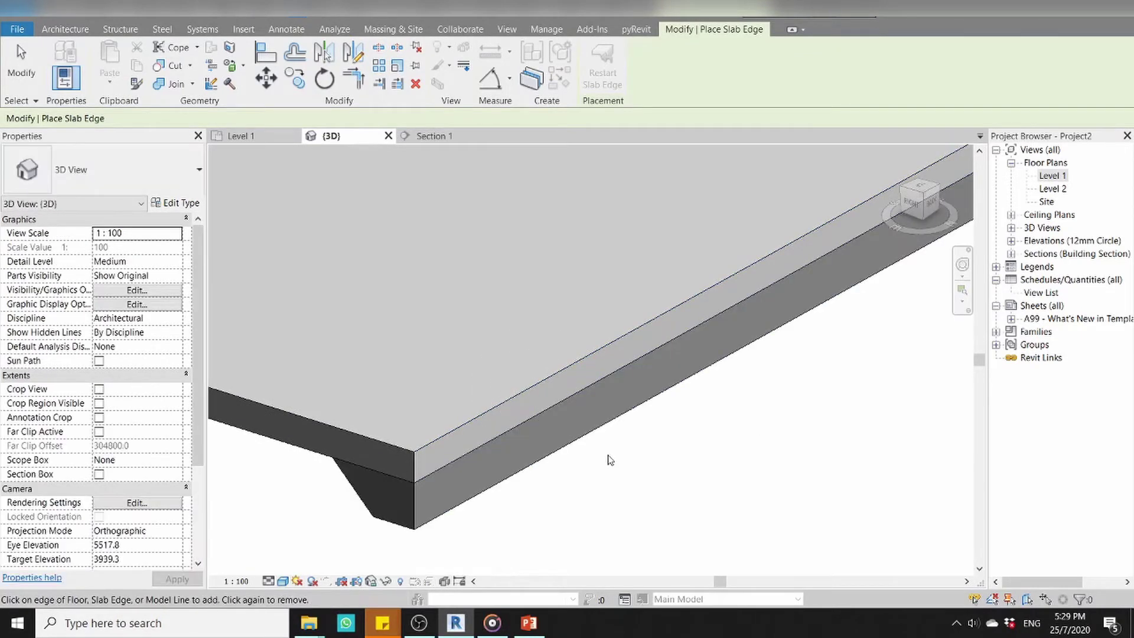
- Zoom the 3D view, then go to Section 1 to see the new edge profile
{"action": "scroll", "coordinate": [724, 369], "scroll_direction": "down", "scroll_amount": 5}
{"action": "scroll", "coordinate": [647, 400], "scroll_direction": "up", "scroll_amount": 1}
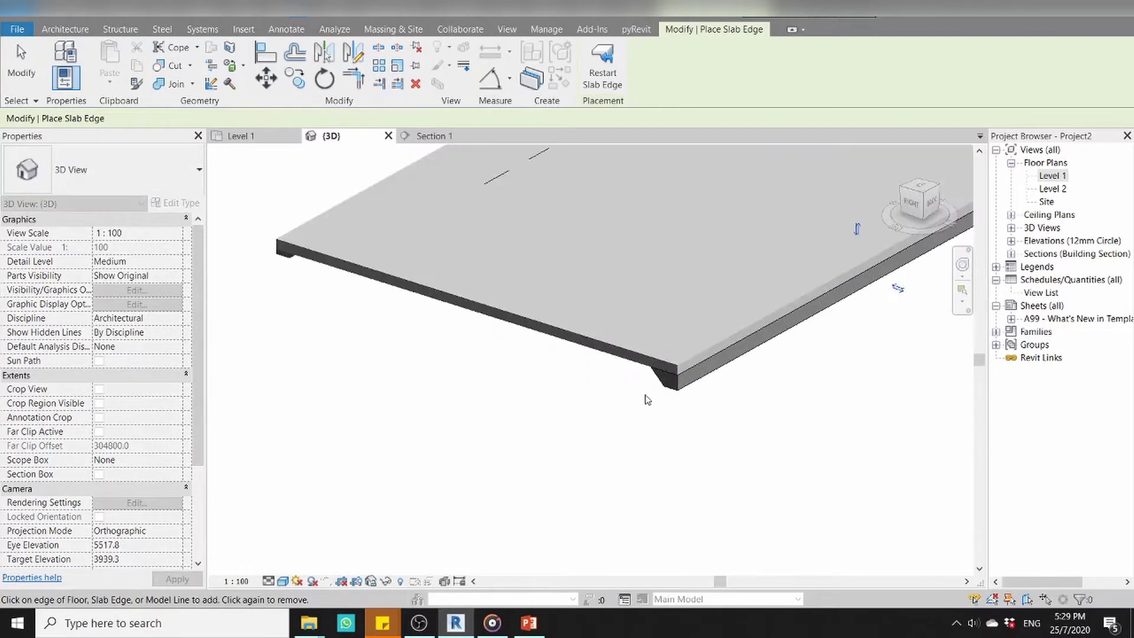
{"action": "scroll", "coordinate": [669, 383], "scroll_direction": "up", "scroll_amount": 3}
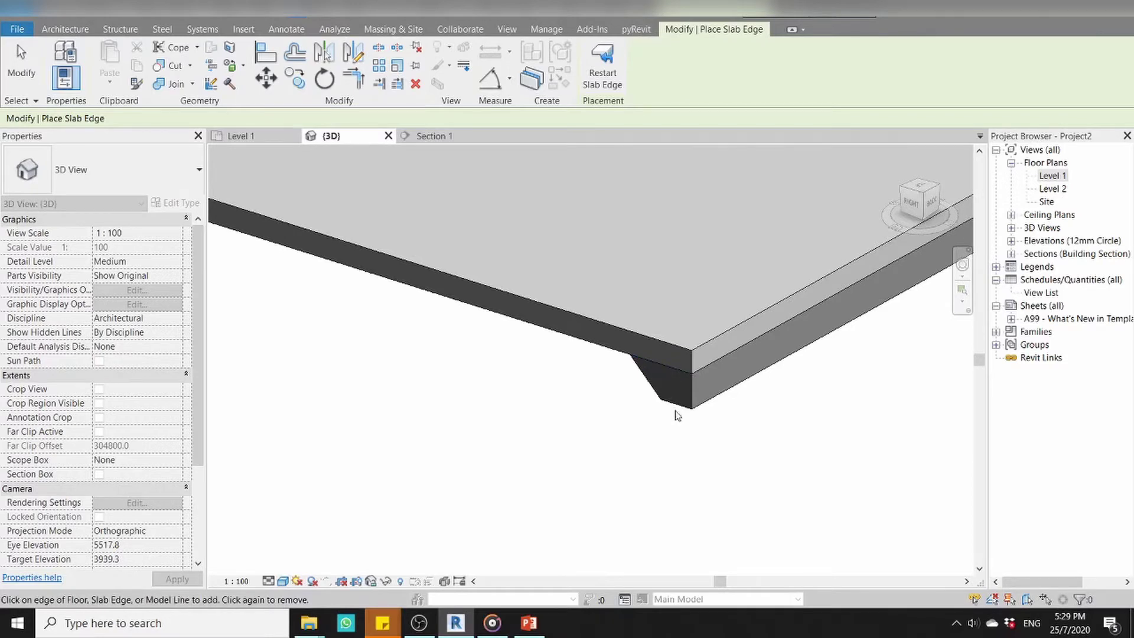
{"action": "left_click", "coordinate": [430, 137]}
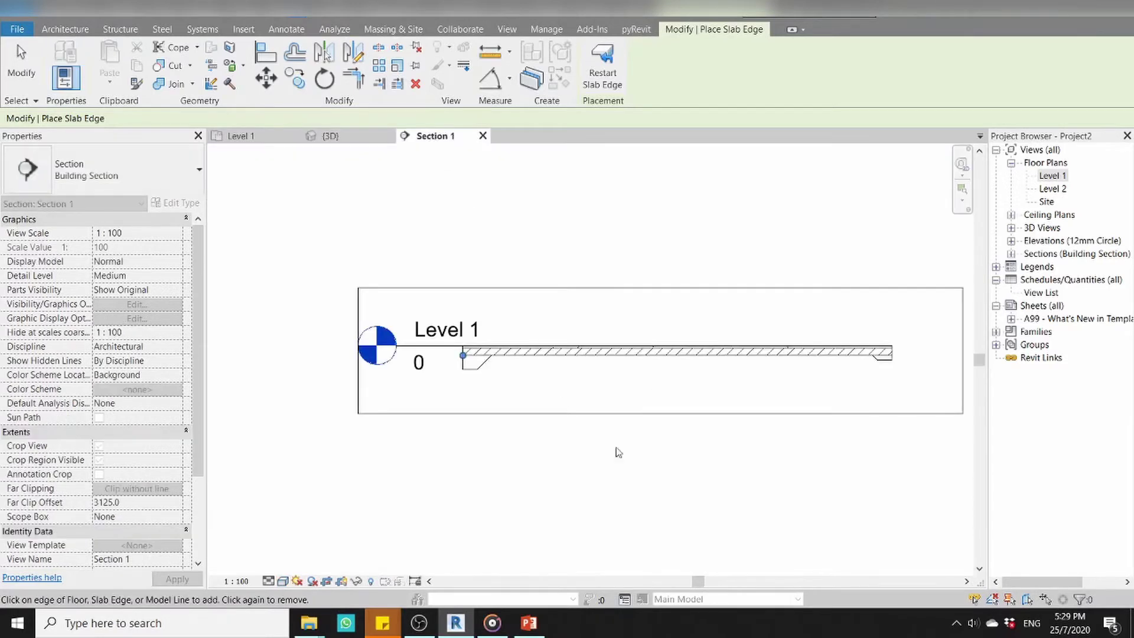
{"action": "scroll", "coordinate": [766, 397], "scroll_direction": "up", "scroll_amount": 2}
{"action": "scroll", "coordinate": [839, 393], "scroll_direction": "up", "scroll_amount": 2}
{"action": "left_click", "coordinate": [916, 374]}
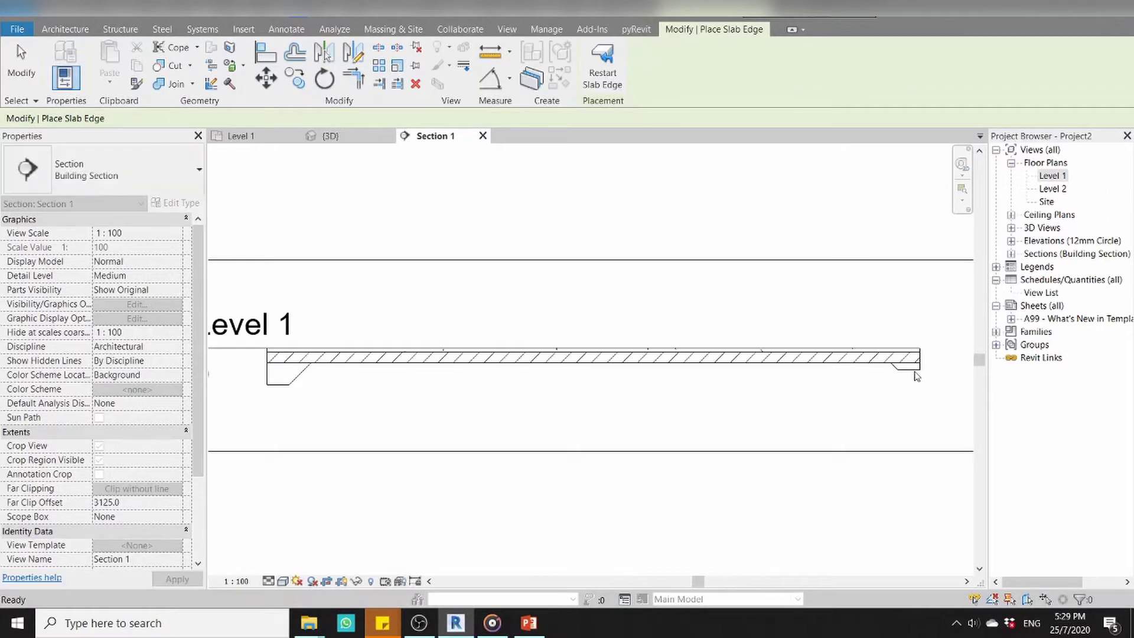
{"action": "key", "text": "Escape"}
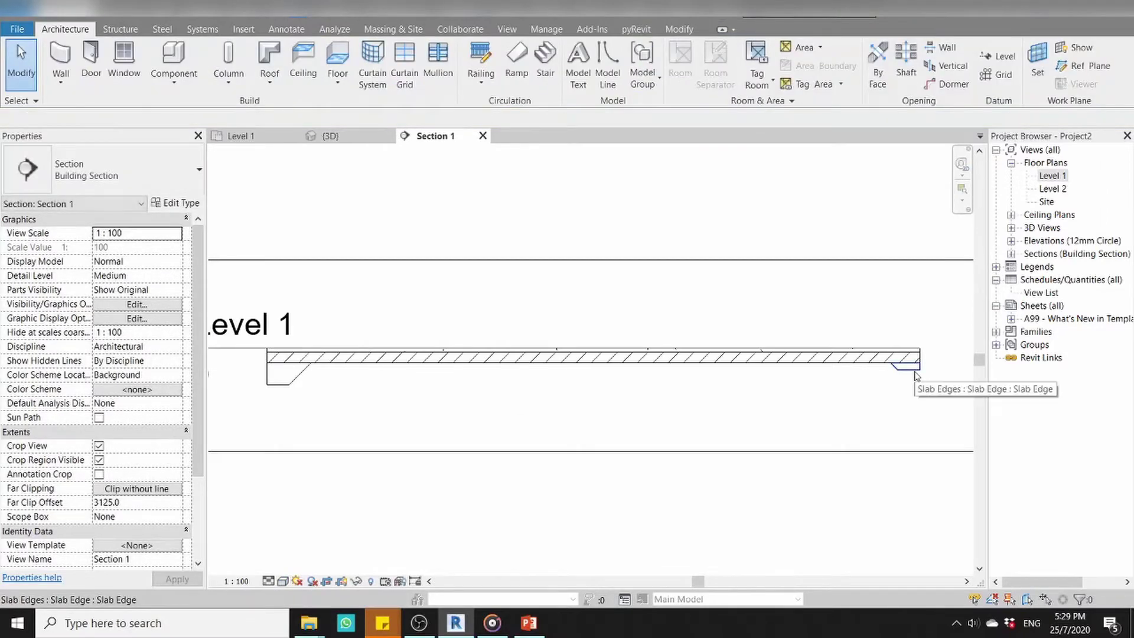
{"action": "left_click", "coordinate": [916, 374]}
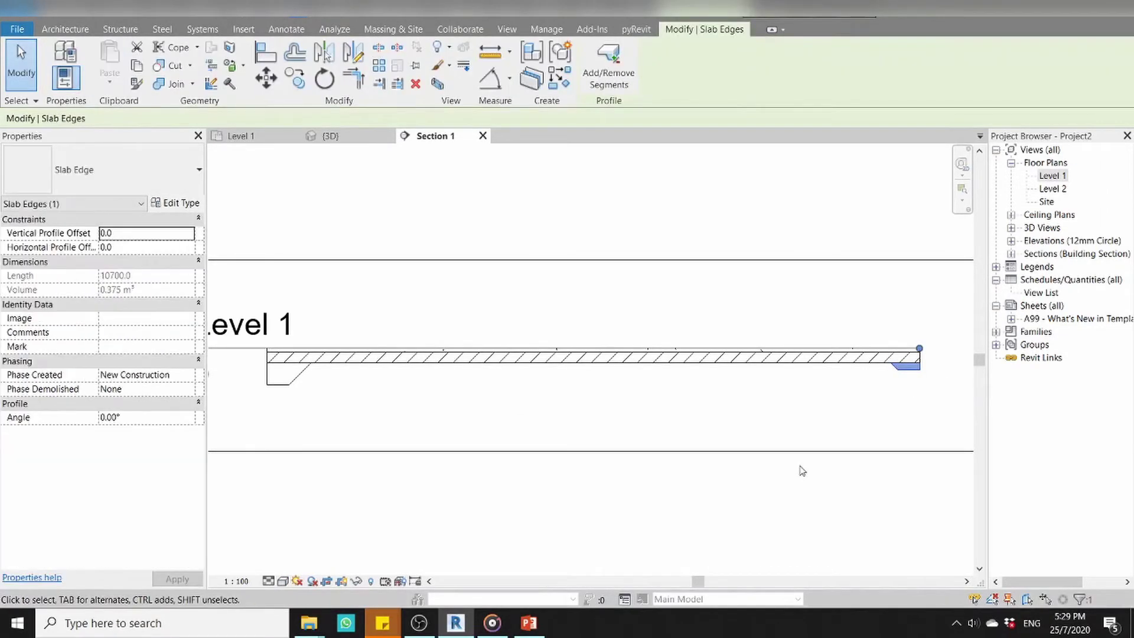
{"action": "left_click", "coordinate": [920, 350]}
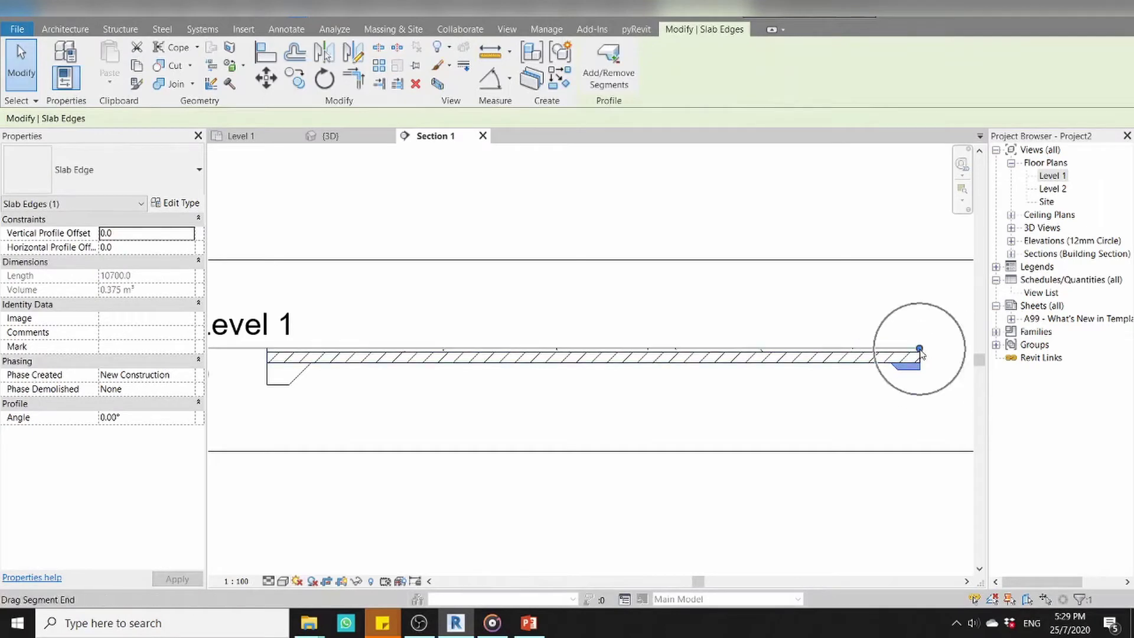
{"action": "left_click", "coordinate": [921, 349]}
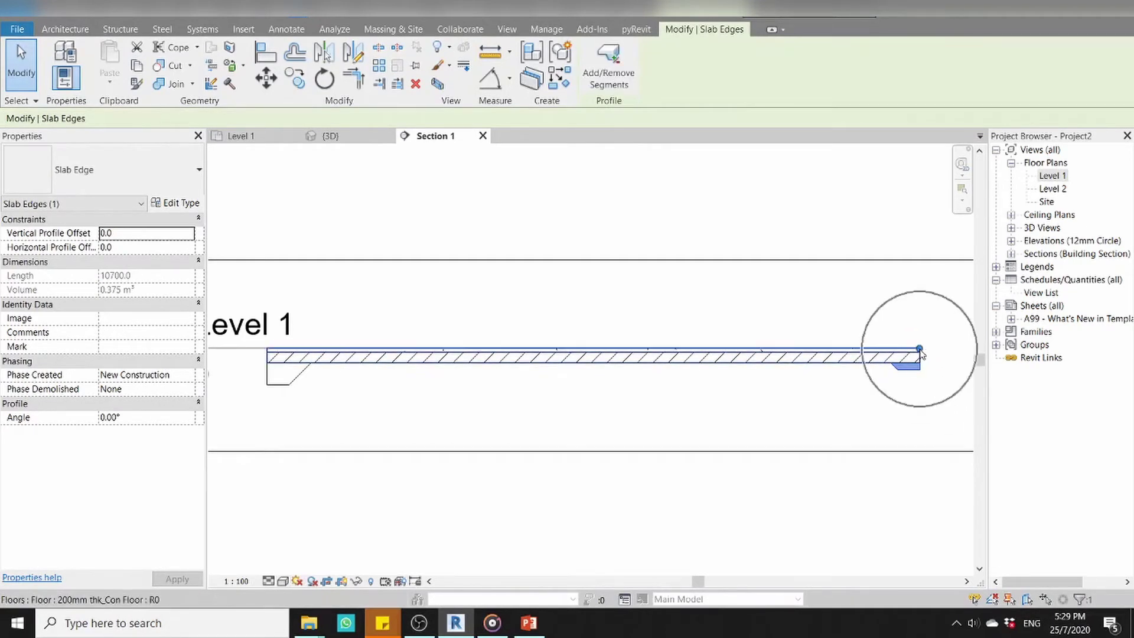
{"action": "left_click", "coordinate": [276, 388]}
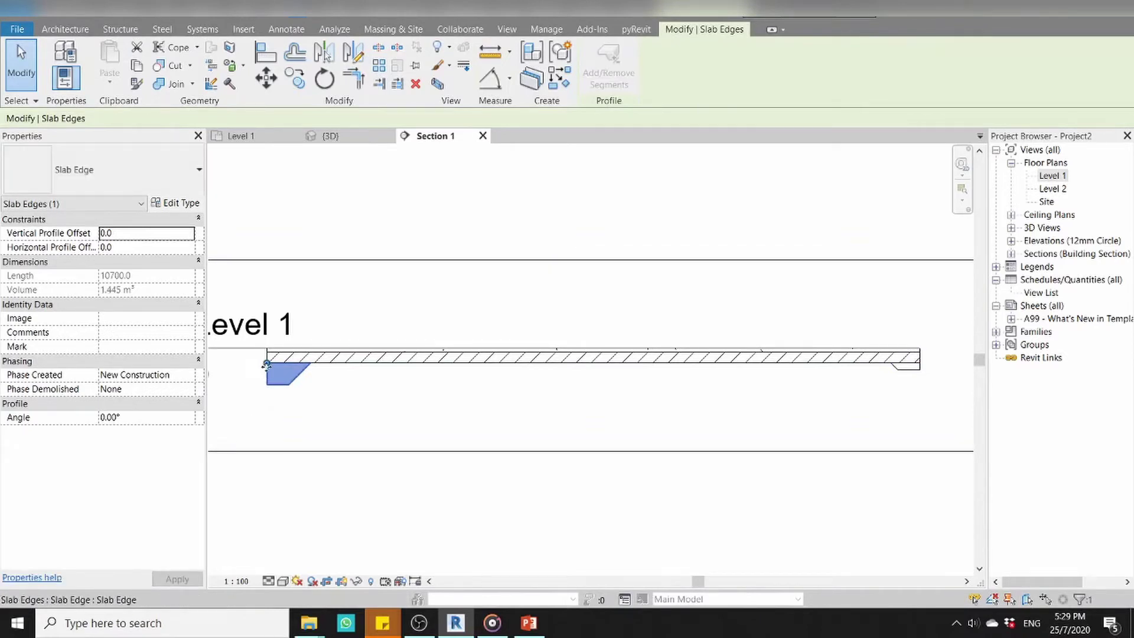
{"action": "left_click", "coordinate": [267, 365]}
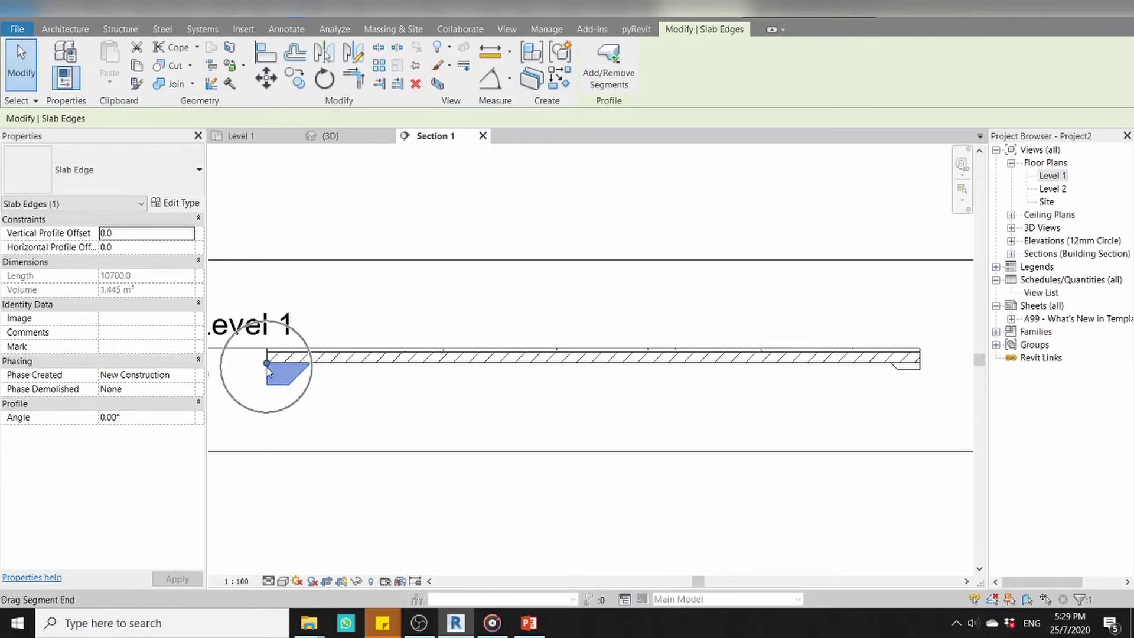
{"action": "left_click", "coordinate": [271, 413]}
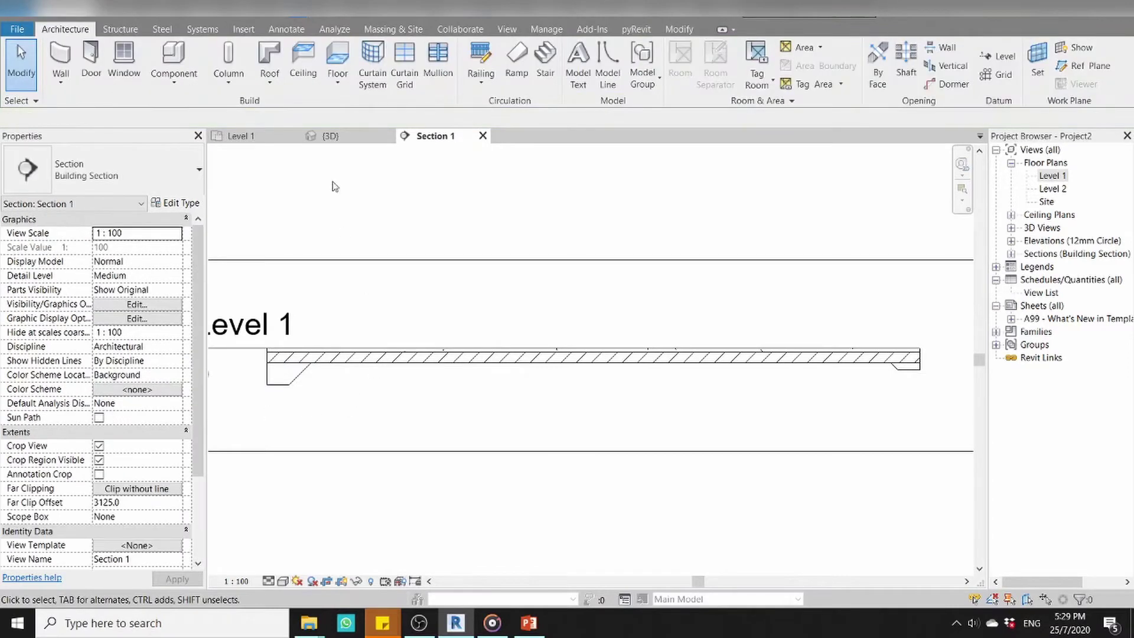
{"action": "left_click", "coordinate": [331, 136]}
{"action": "scroll", "coordinate": [738, 419], "scroll_direction": "down", "scroll_amount": 2}
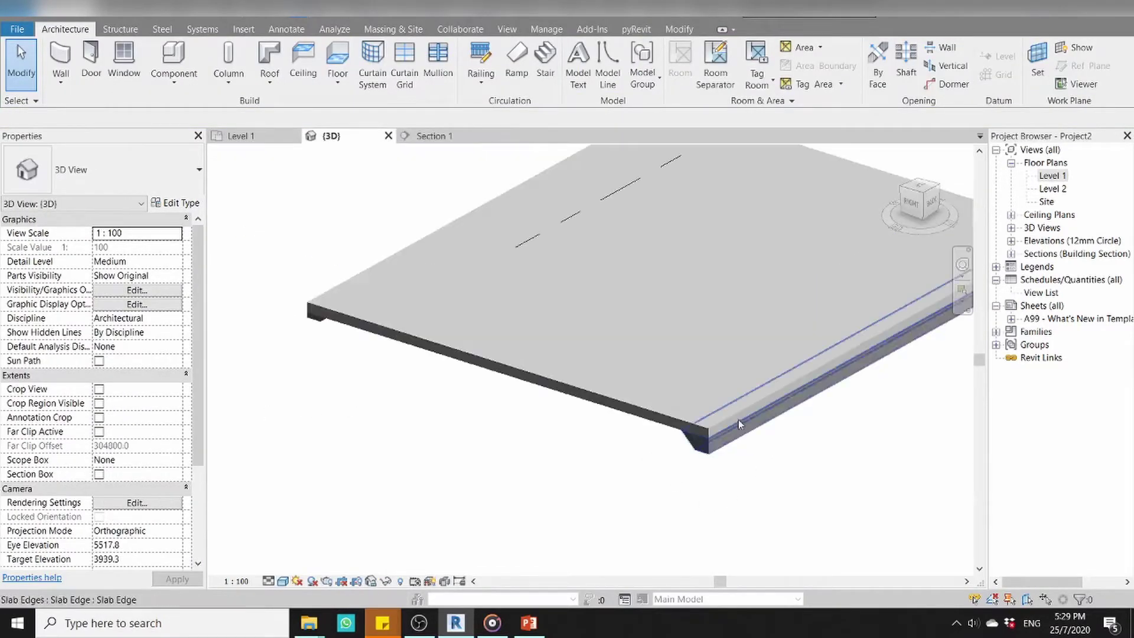
{"action": "scroll", "coordinate": [712, 437], "scroll_direction": "up", "scroll_amount": 3}
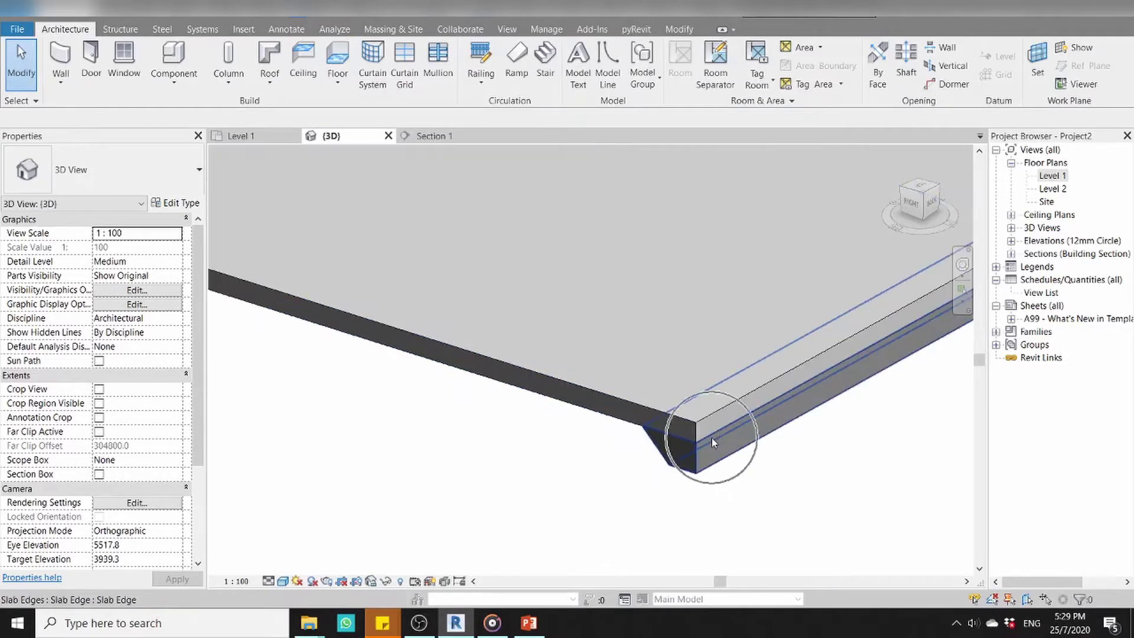
{"action": "left_click", "coordinate": [711, 438]}
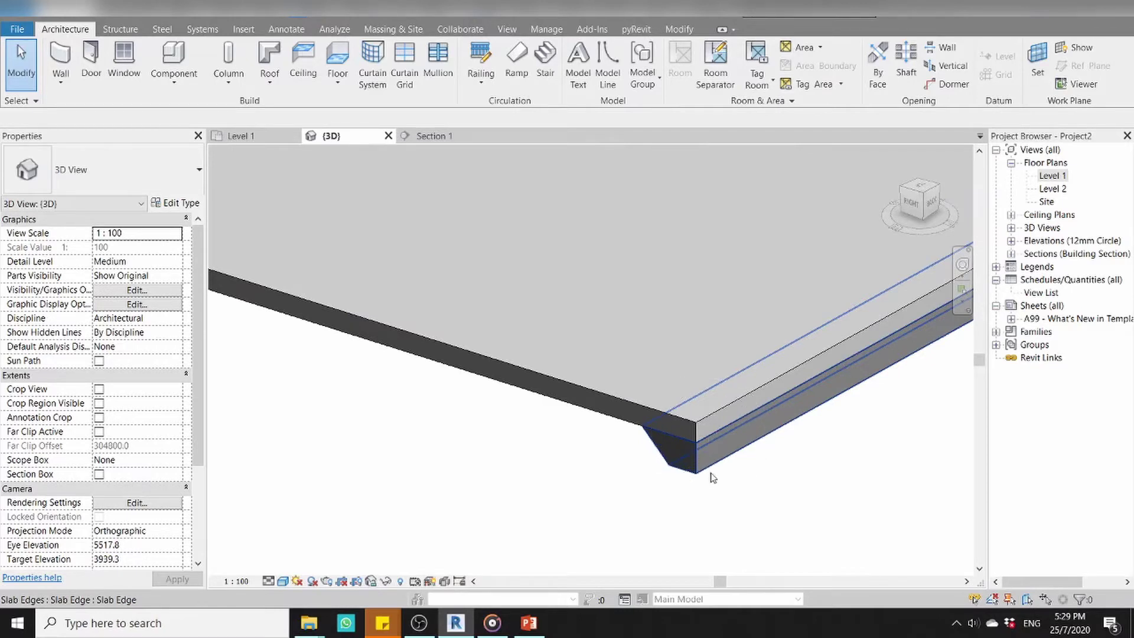
{"action": "scroll", "coordinate": [713, 477], "scroll_direction": "down", "scroll_amount": 3}
{"action": "scroll", "coordinate": [336, 335], "scroll_direction": "up", "scroll_amount": 3}
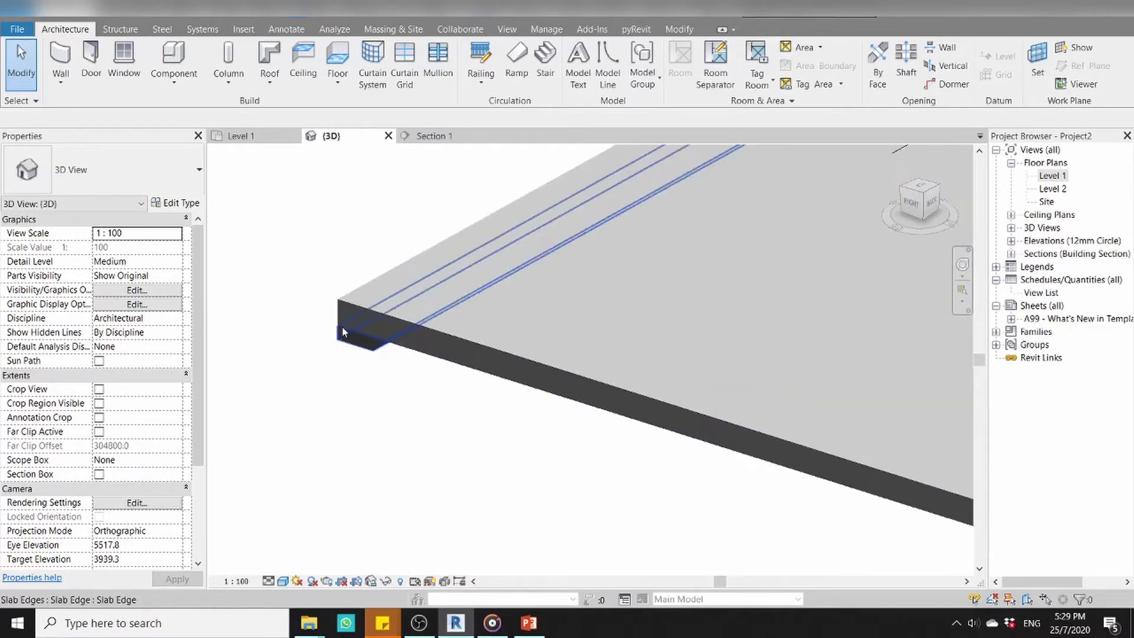
{"action": "left_click", "coordinate": [370, 354]}
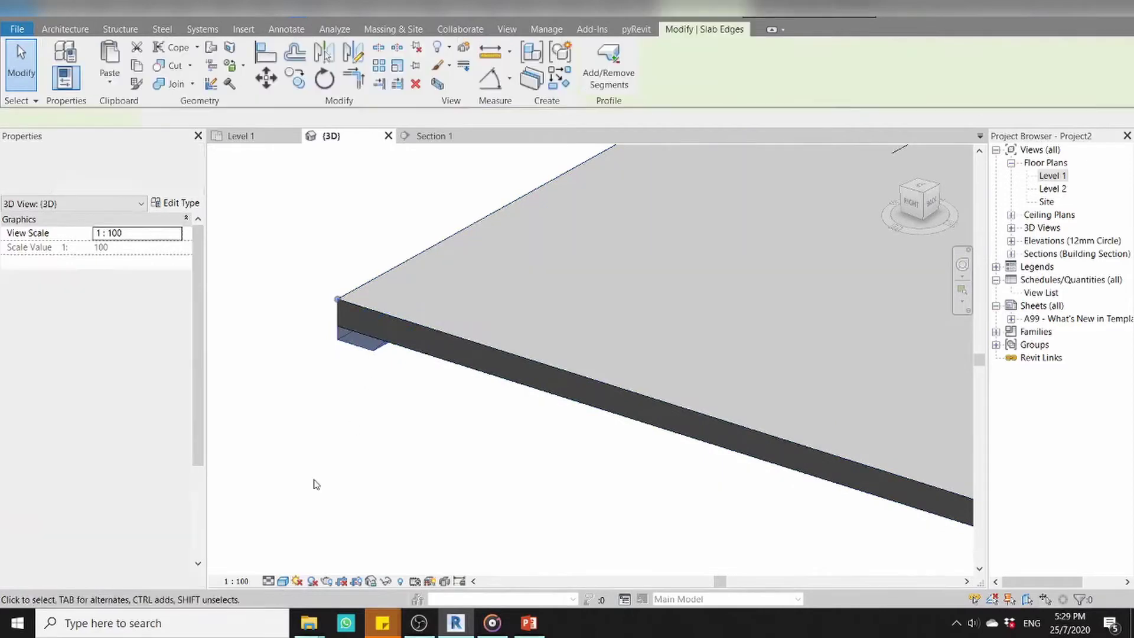
{"action": "left_click", "coordinate": [312, 480]}
{"action": "scroll", "coordinate": [342, 372], "scroll_direction": "down", "scroll_amount": 2}
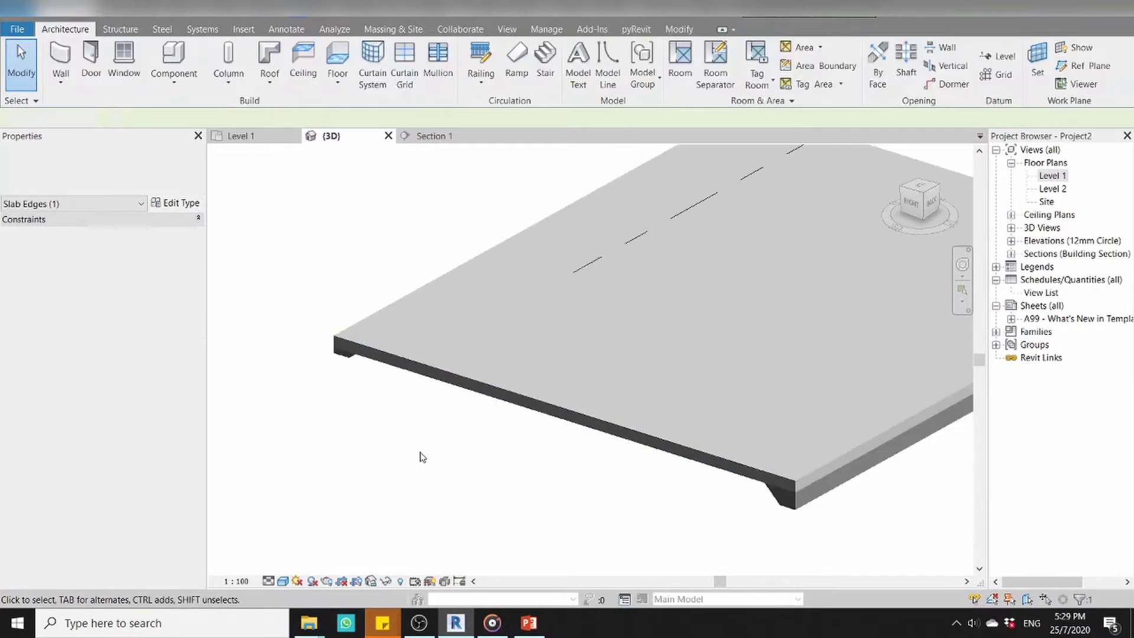
{"action": "mouse_move", "coordinate": [420, 455]}
{"action": "middle_mouse_down"}
{"action": "mouse_move", "coordinate": [398, 436]}
{"action": "mouse_move", "coordinate": [421, 426]}
{"action": "mouse_move", "coordinate": [400, 443]}
{"action": "middle_mouse_up"}
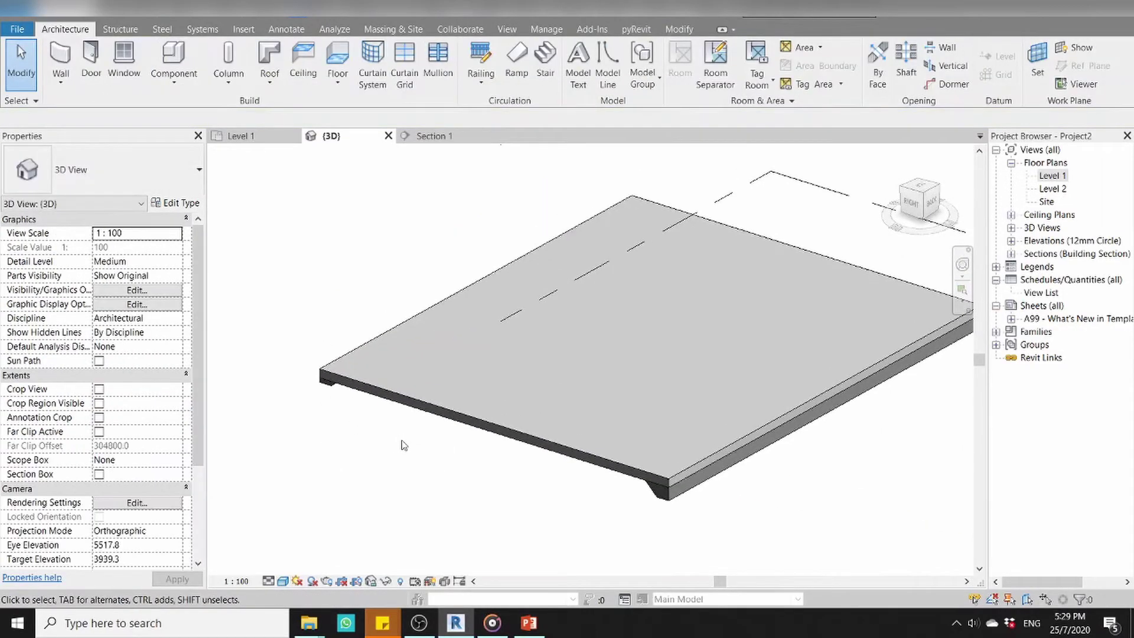
{"action": "scroll", "coordinate": [663, 493], "scroll_direction": "up", "scroll_amount": 2}
{"action": "scroll", "coordinate": [673, 479], "scroll_direction": "up", "scroll_amount": 2}
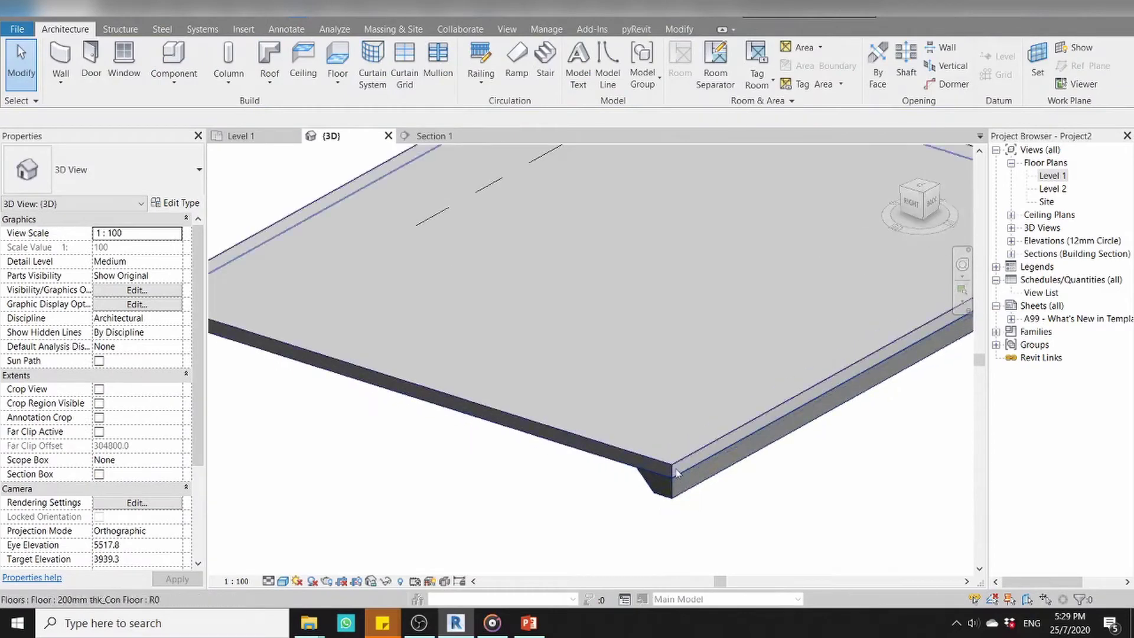
{"action": "middle_click_drag", "start_coordinate": [638, 508], "coordinate": [613, 505]}
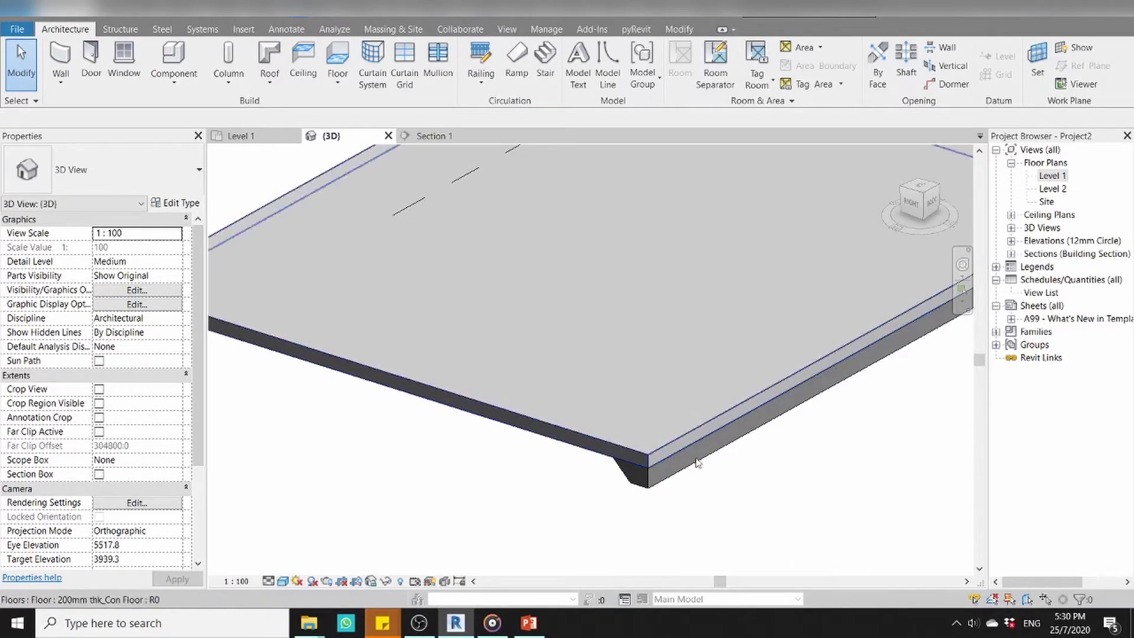
{"action": "scroll", "coordinate": [635, 477], "scroll_direction": "up", "scroll_amount": 2}
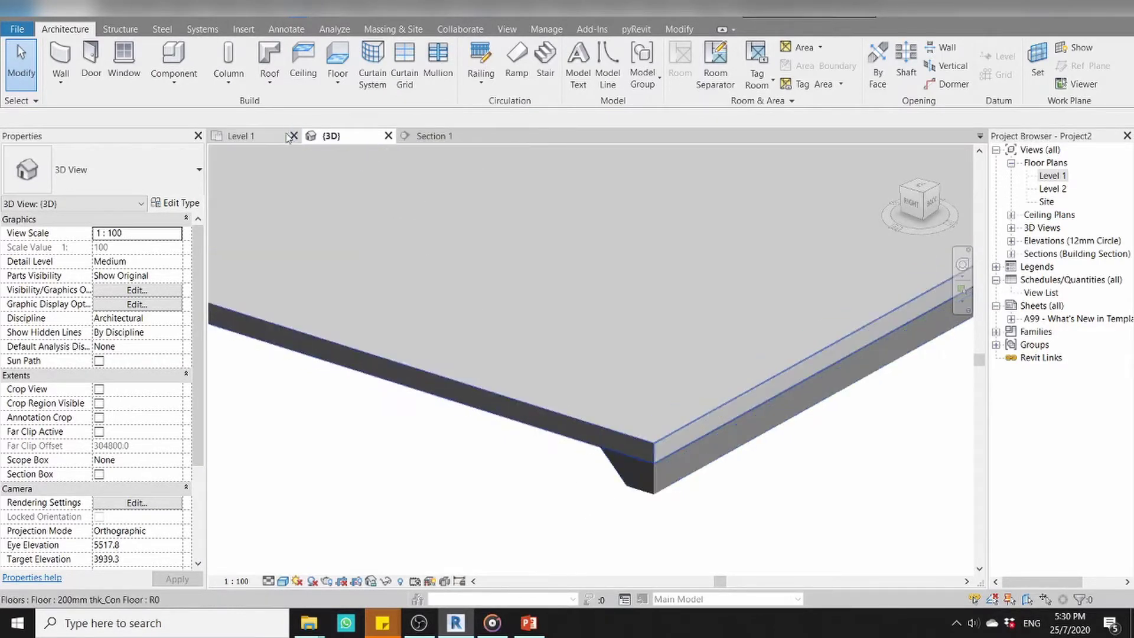
{"action": "left_click", "coordinate": [432, 136]}
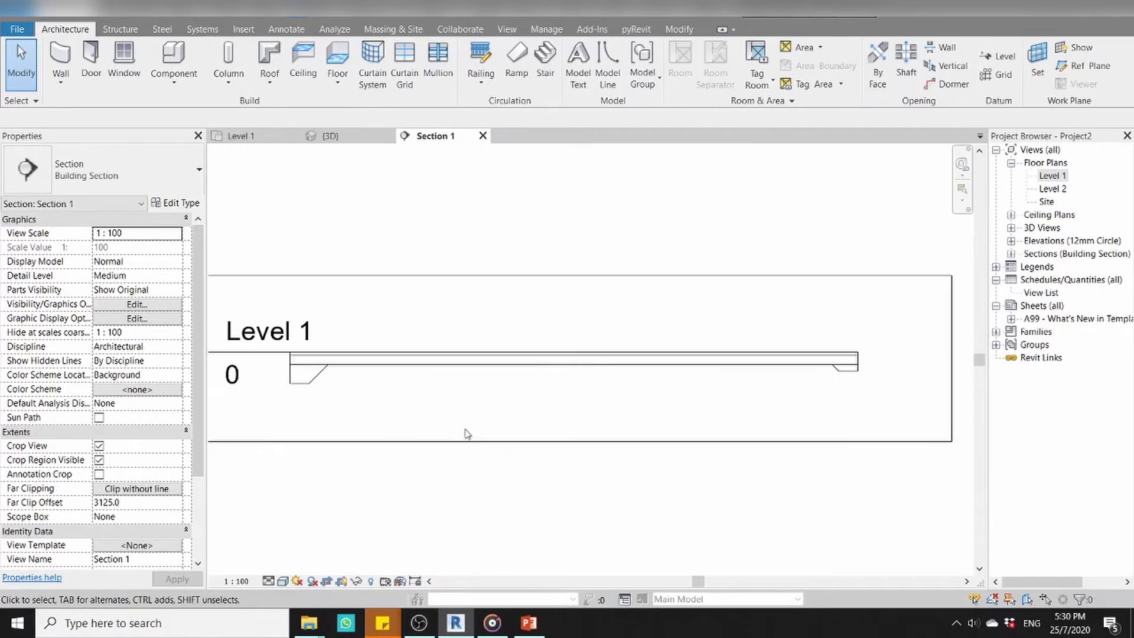
- Add a 200 aligned thickness dimension at the slab's right end and widen the crop to show Level 1
{"action": "scroll", "coordinate": [819, 356], "scroll_direction": "up", "scroll_amount": 3}
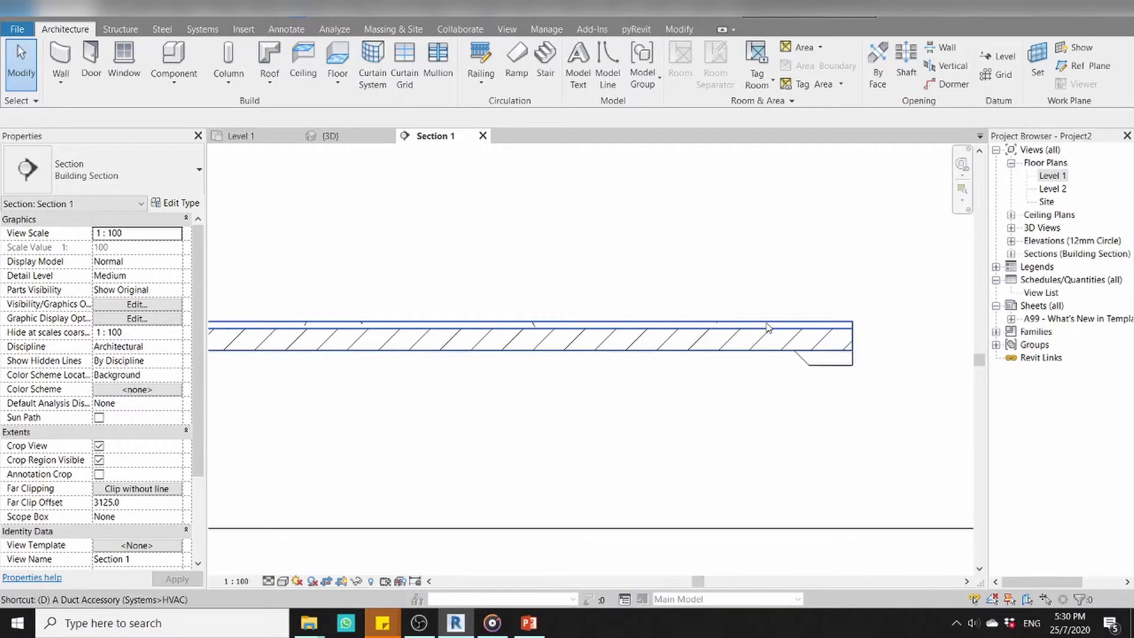
{"action": "key", "text": "d"}
{"action": "key", "text": "i"}
{"action": "left_click", "coordinate": [748, 354]}
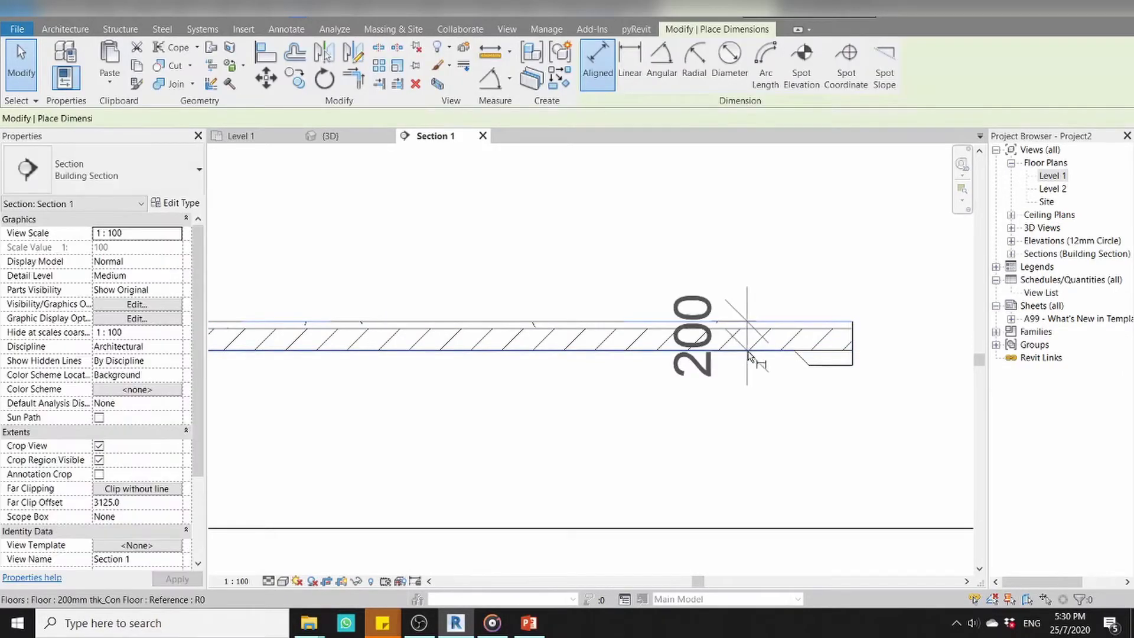
{"action": "left_click", "coordinate": [910, 357]}
{"action": "middle_click_drag", "start_coordinate": [880, 402], "coordinate": [806, 385]}
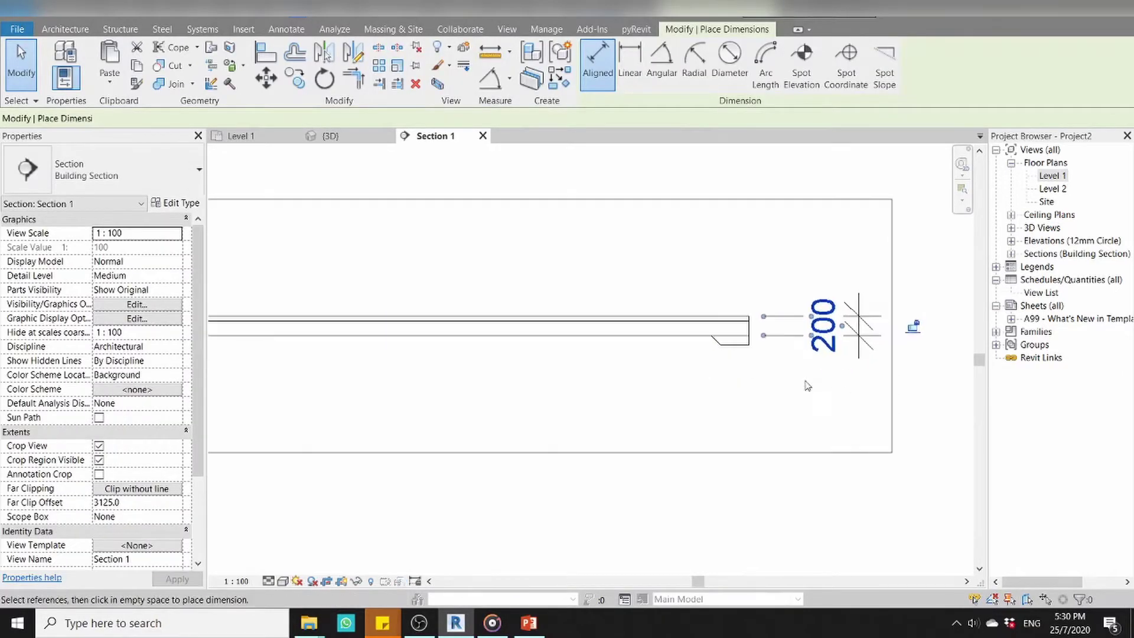
{"action": "key", "text": "Escape"}
{"action": "key", "text": "Escape"}
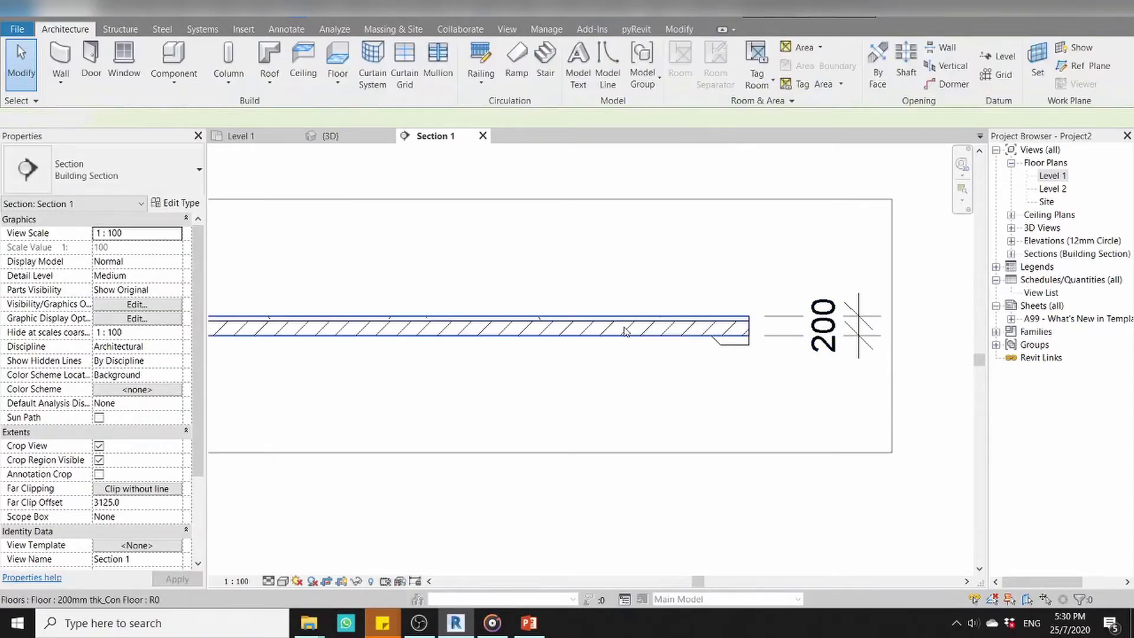
{"action": "middle_click_drag", "start_coordinate": [583, 392], "coordinate": [658, 384]}
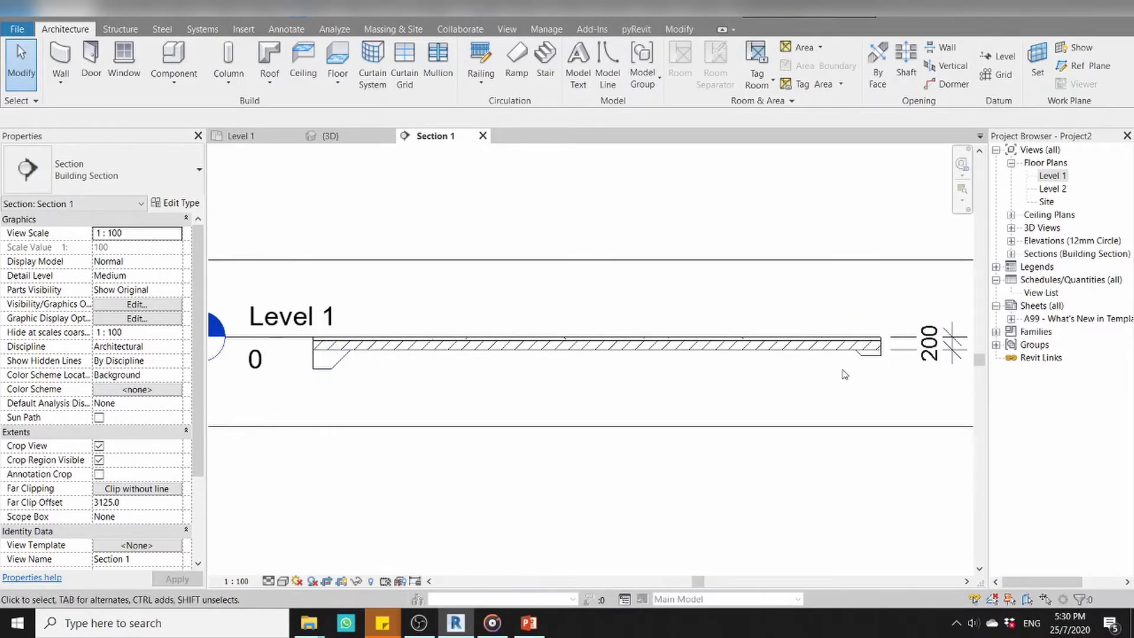
- Give the right-hand slab edge a -200 vertical profile offset
{"action": "left_click", "coordinate": [873, 360]}
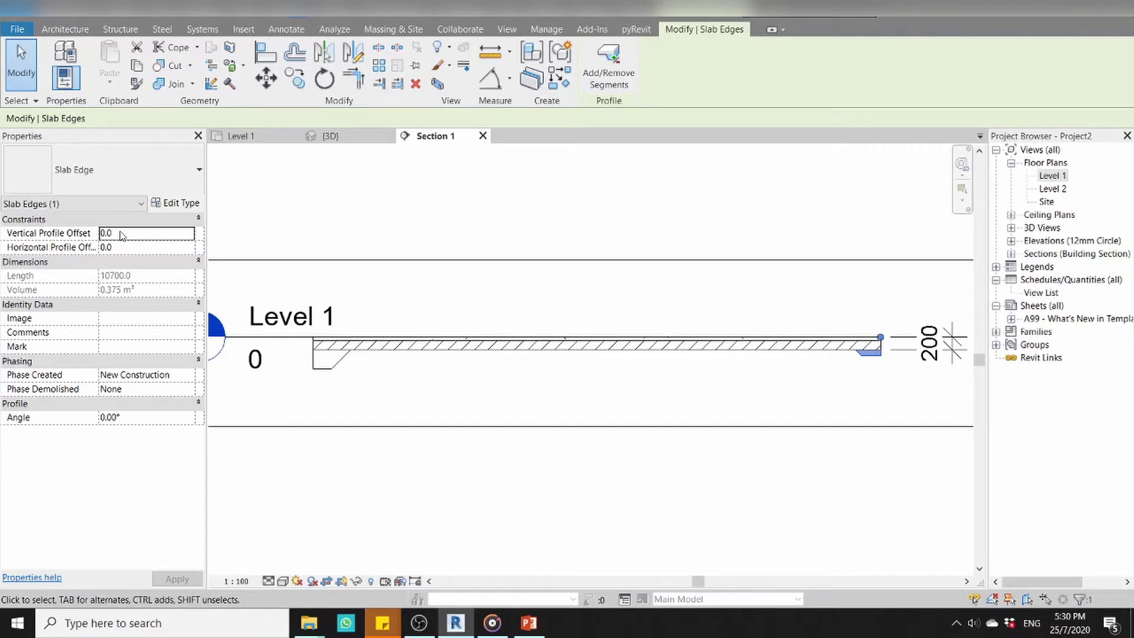
{"action": "left_click", "coordinate": [121, 234]}
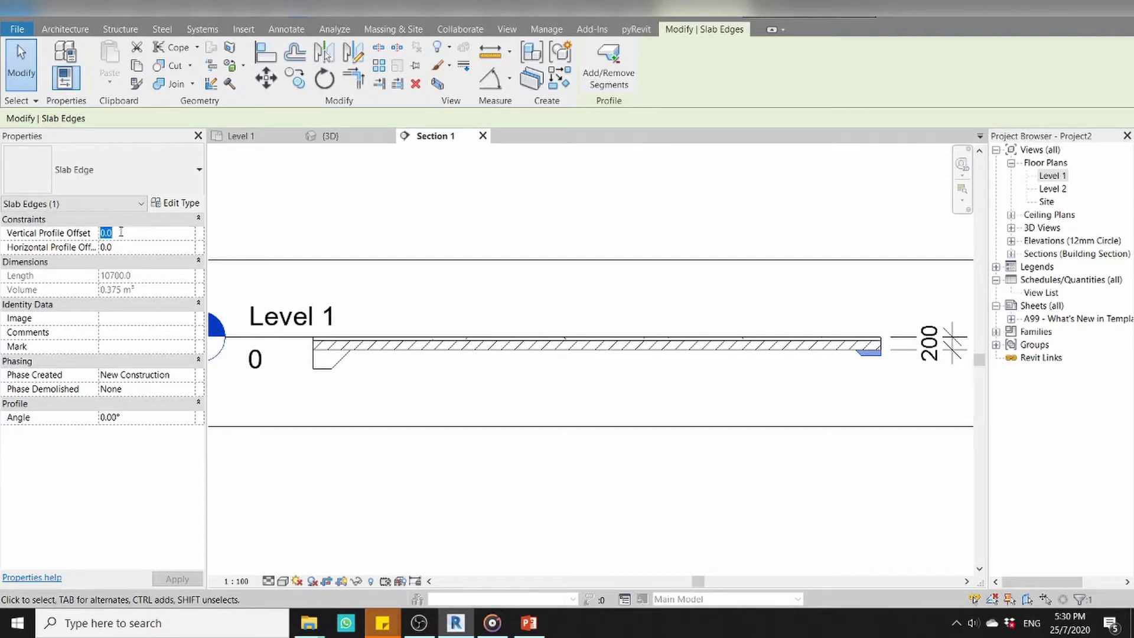
{"action": "type", "text": "-2"}
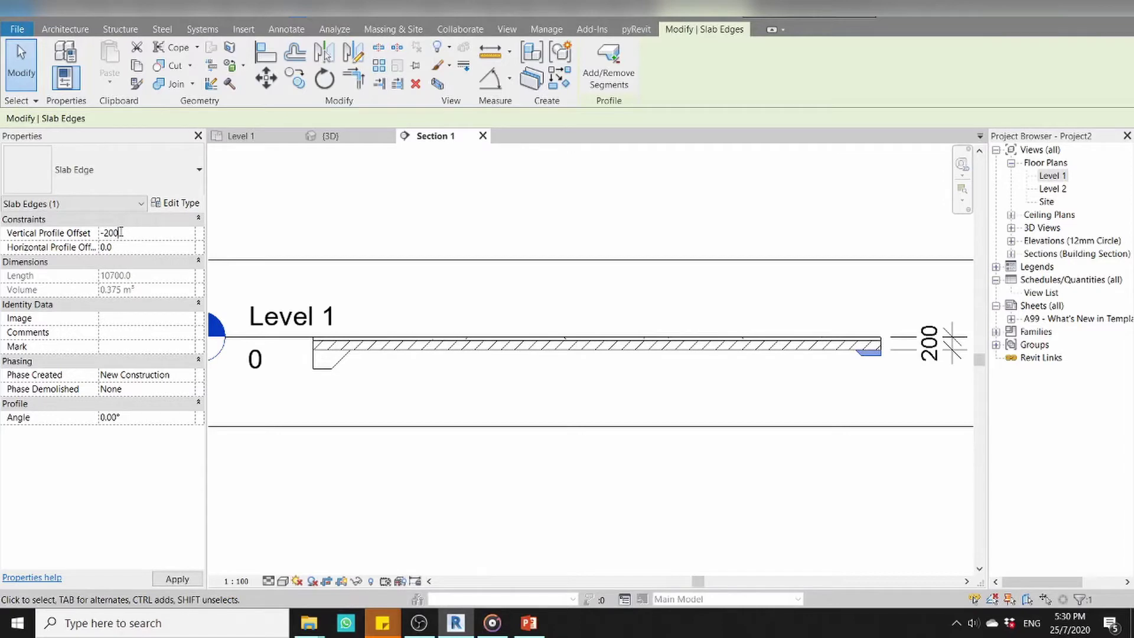
{"action": "key", "text": "Return"}
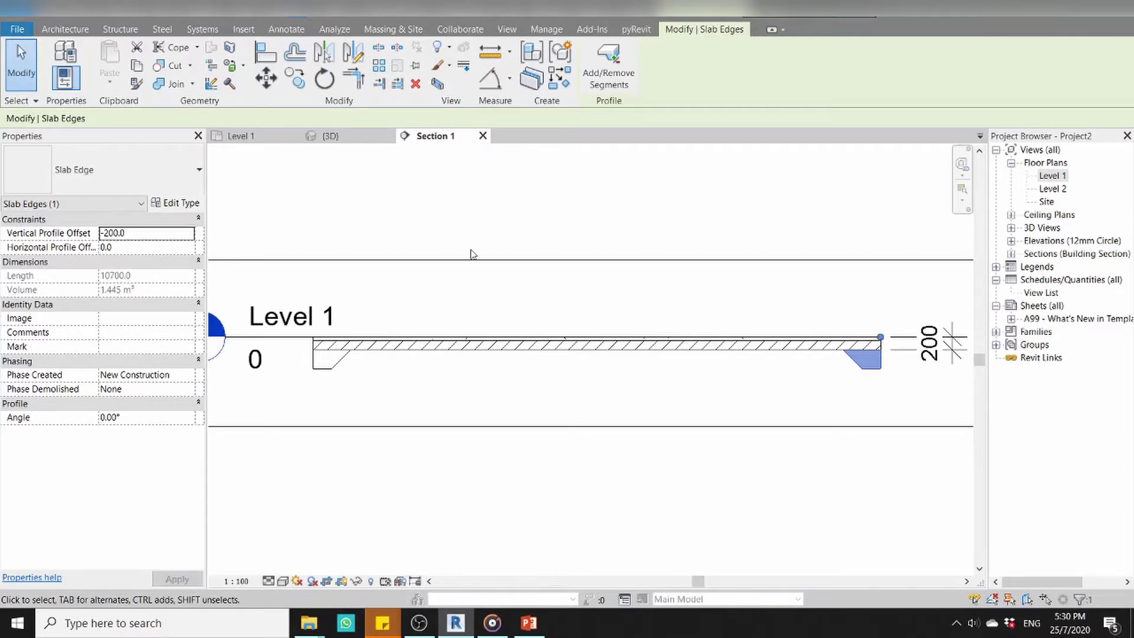
{"action": "key", "text": "Escape"}
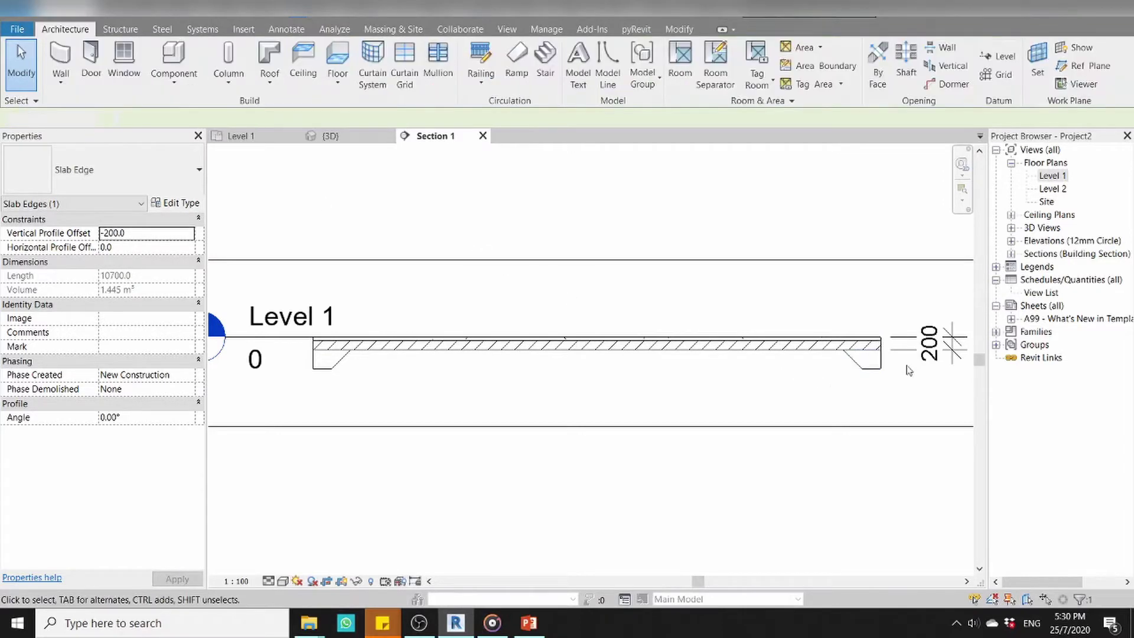
- Adjust the right edge's end point and check the left slab edge's vertical offset stays 0.0
{"action": "left_click", "coordinate": [873, 368]}
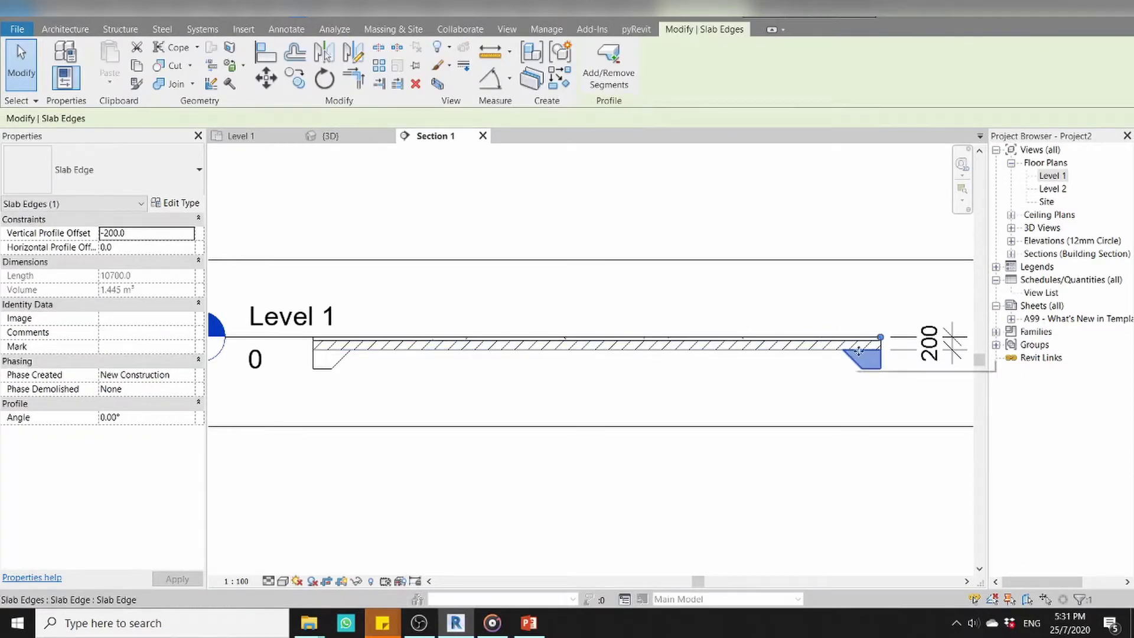
{"action": "left_click_drag", "start_coordinate": [880, 338], "coordinate": [883, 341]}
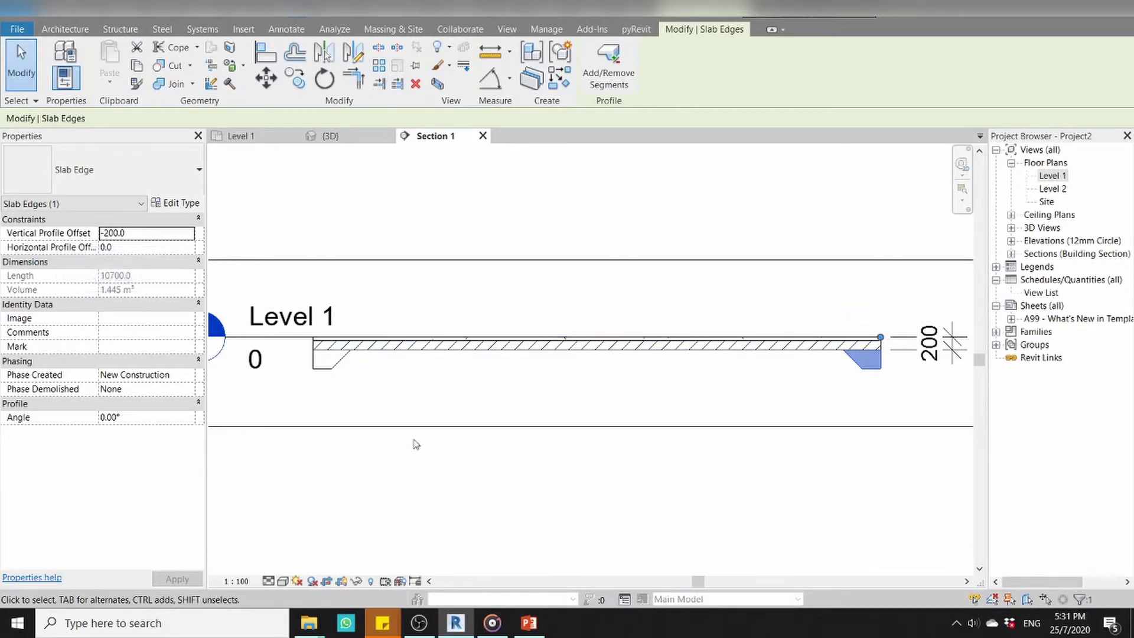
{"action": "left_click", "coordinate": [358, 407]}
{"action": "left_click", "coordinate": [323, 359]}
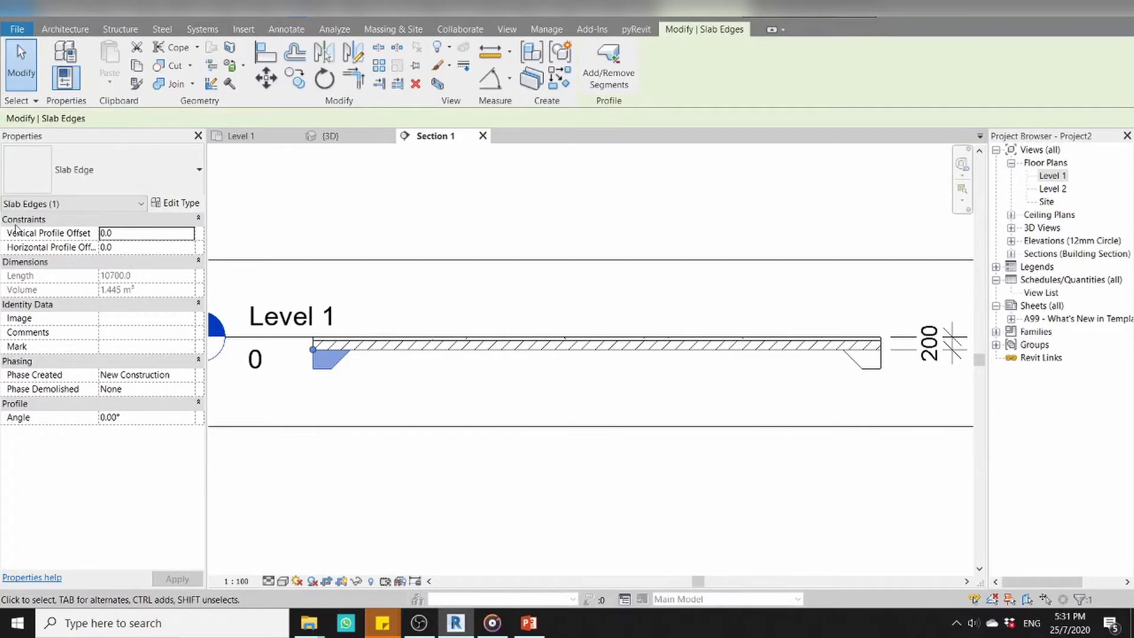
{"action": "left_click", "coordinate": [53, 235]}
{"action": "left_click", "coordinate": [110, 237]}
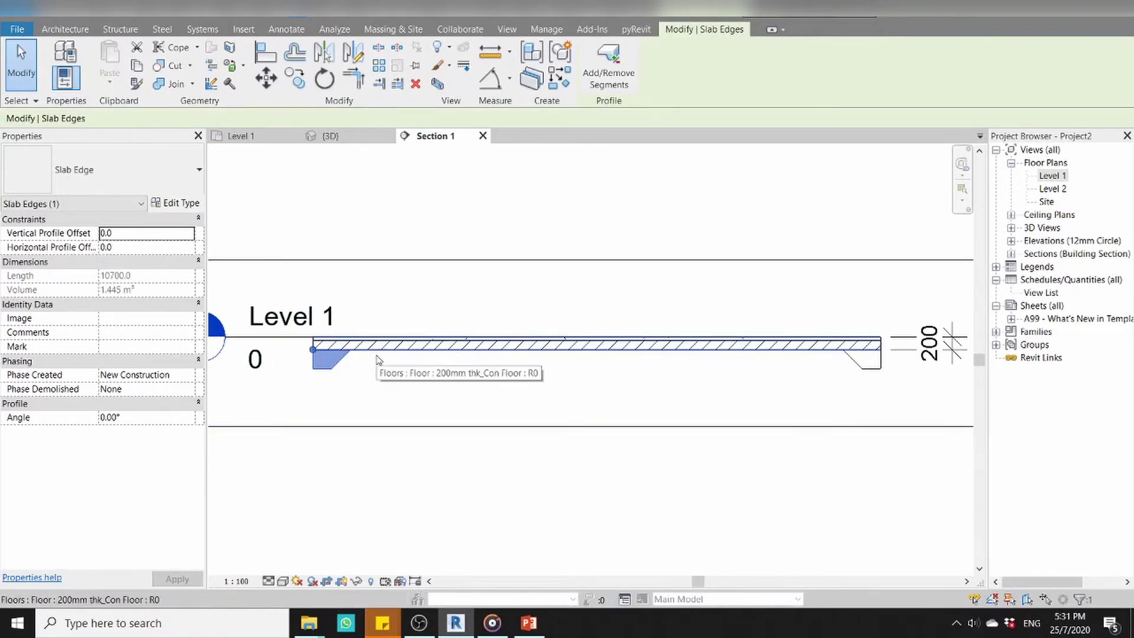
{"action": "left_click", "coordinate": [378, 358]}
{"action": "left_click", "coordinate": [855, 366]}
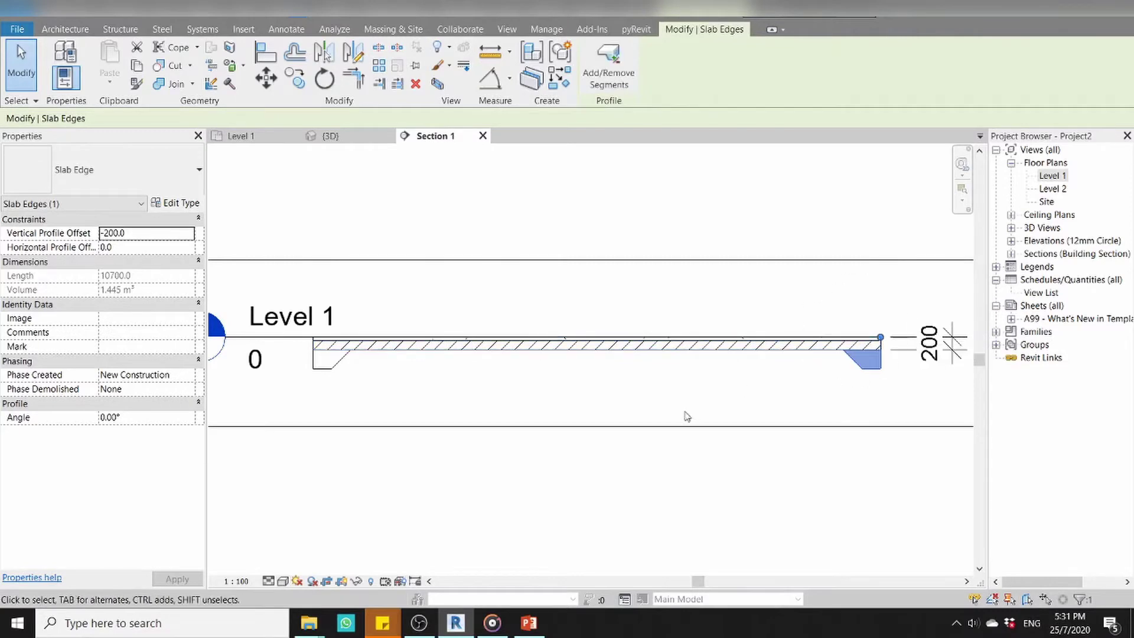
- Give the right slab edge a 500 horizontal profile offset and zoom to check it
{"action": "left_click", "coordinate": [570, 408]}
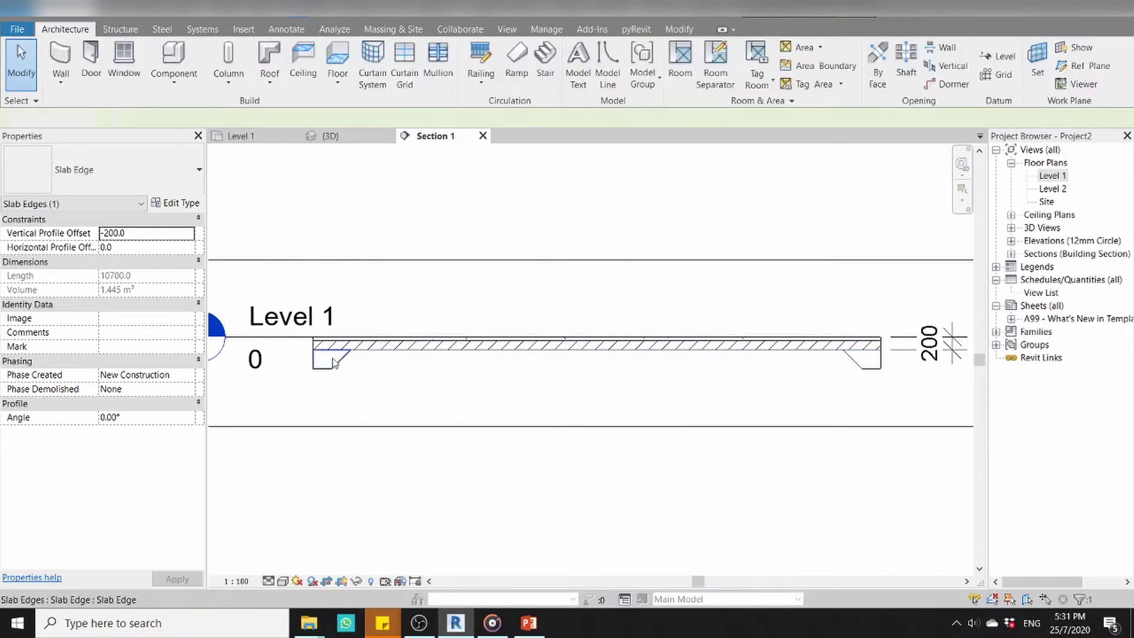
{"action": "left_click", "coordinate": [866, 361]}
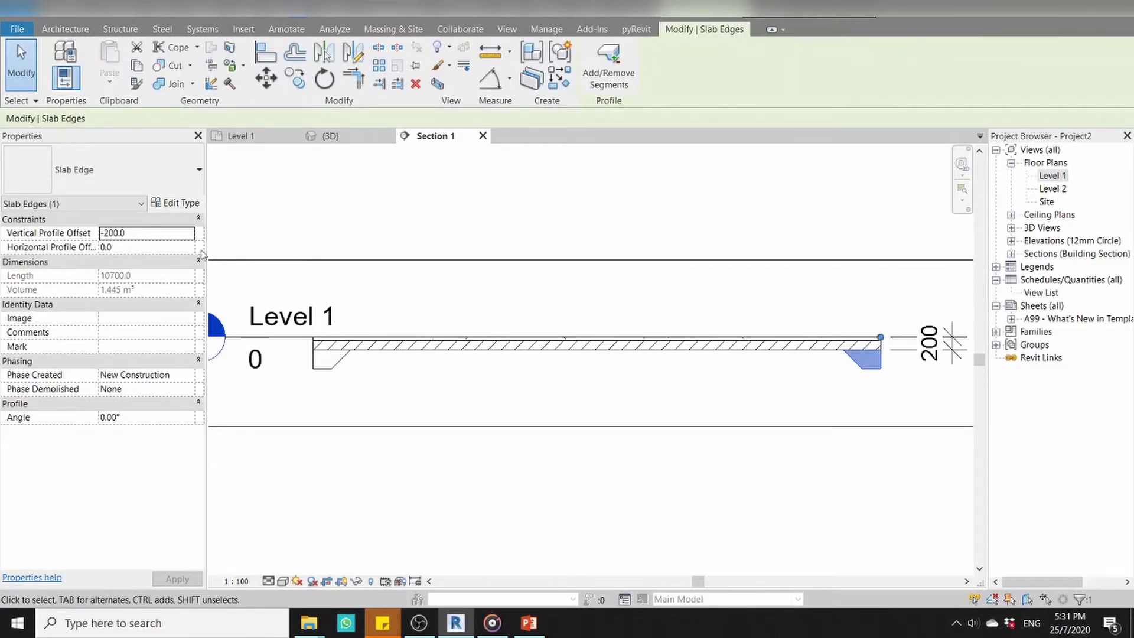
{"action": "left_click", "coordinate": [146, 248]}
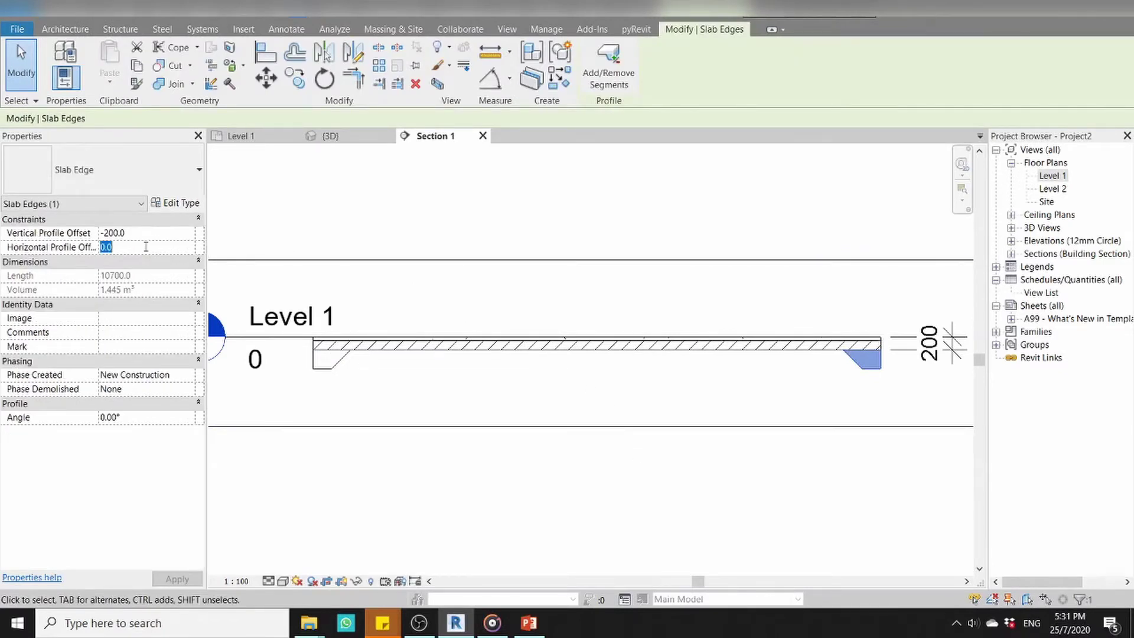
{"action": "type", "text": "50"}
{"action": "key", "text": "Return"}
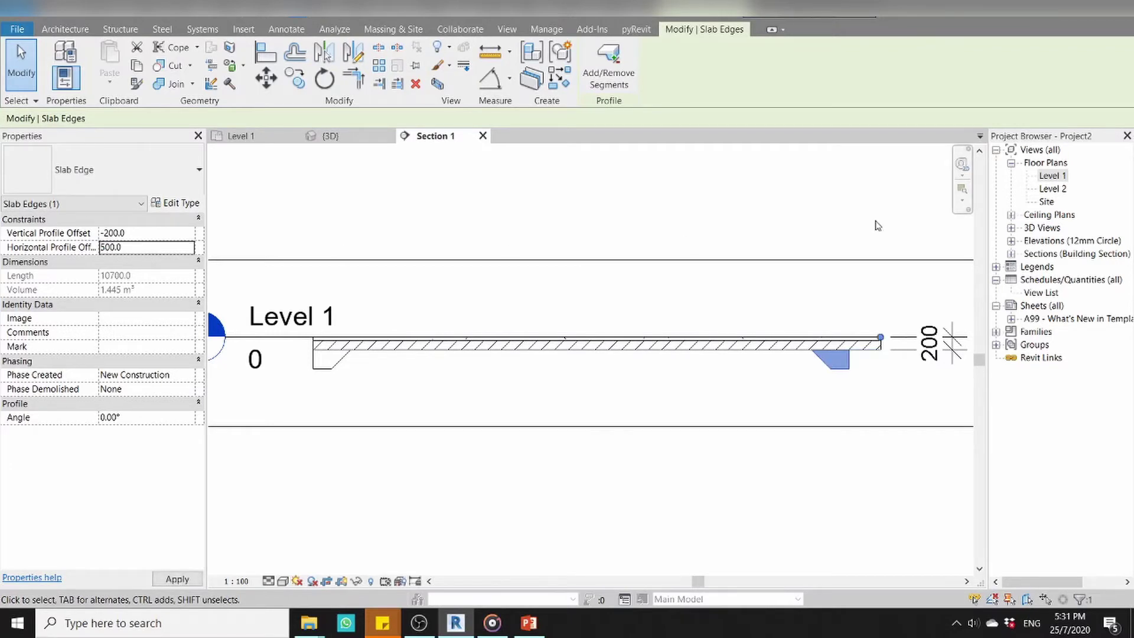
{"action": "scroll", "coordinate": [882, 384], "scroll_direction": "up", "scroll_amount": 3}
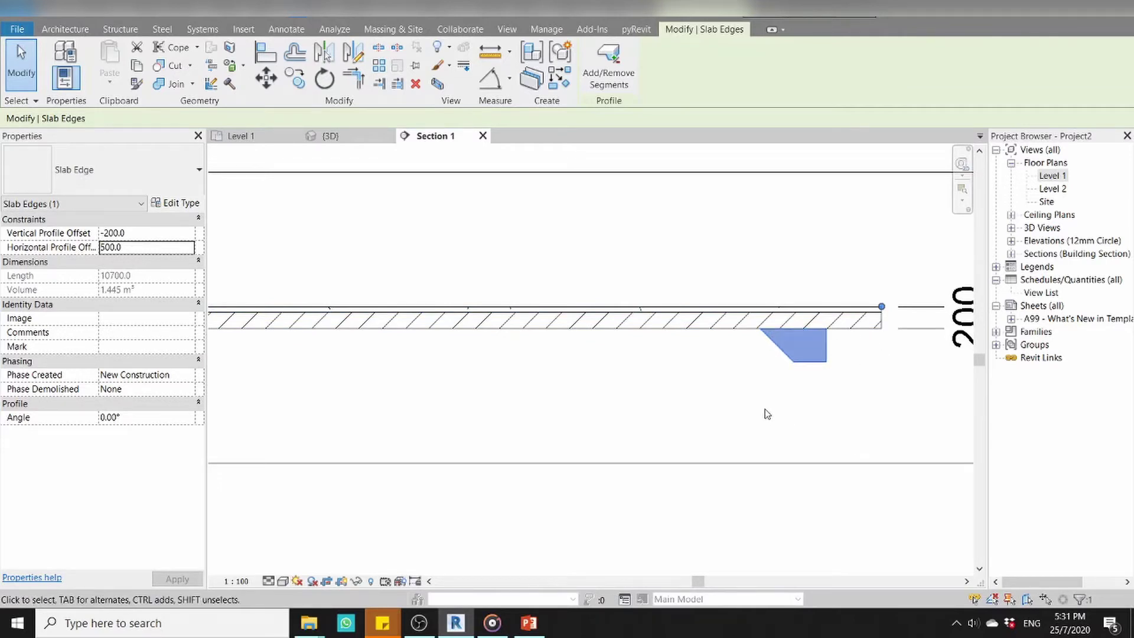
{"action": "scroll", "coordinate": [768, 414], "scroll_direction": "down", "scroll_amount": 3}
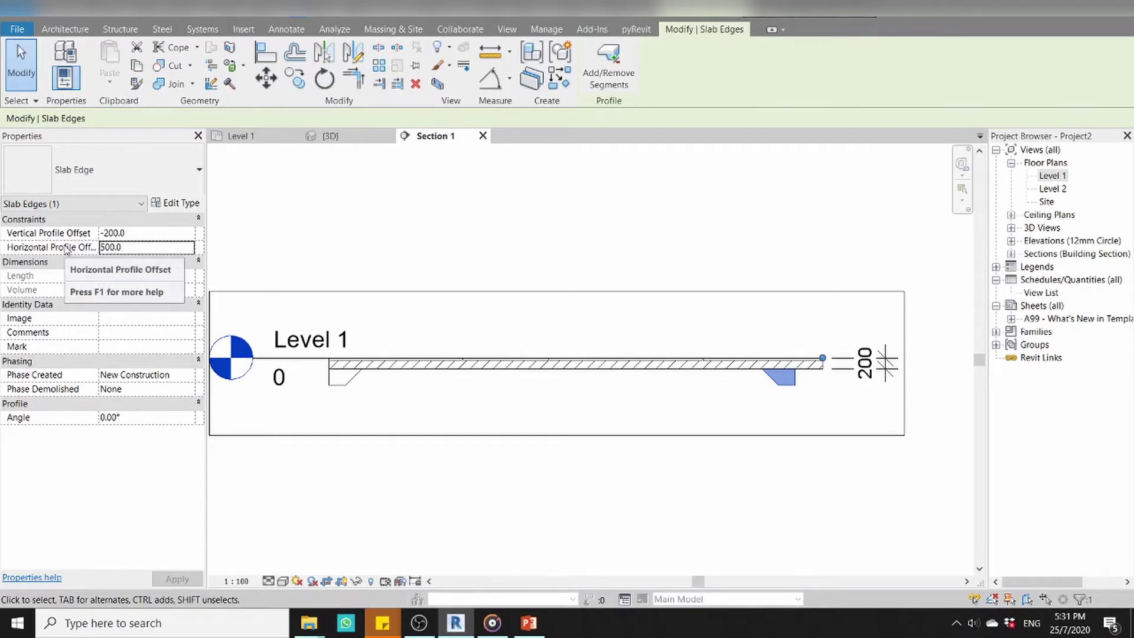
{"action": "left_click", "coordinate": [712, 420]}
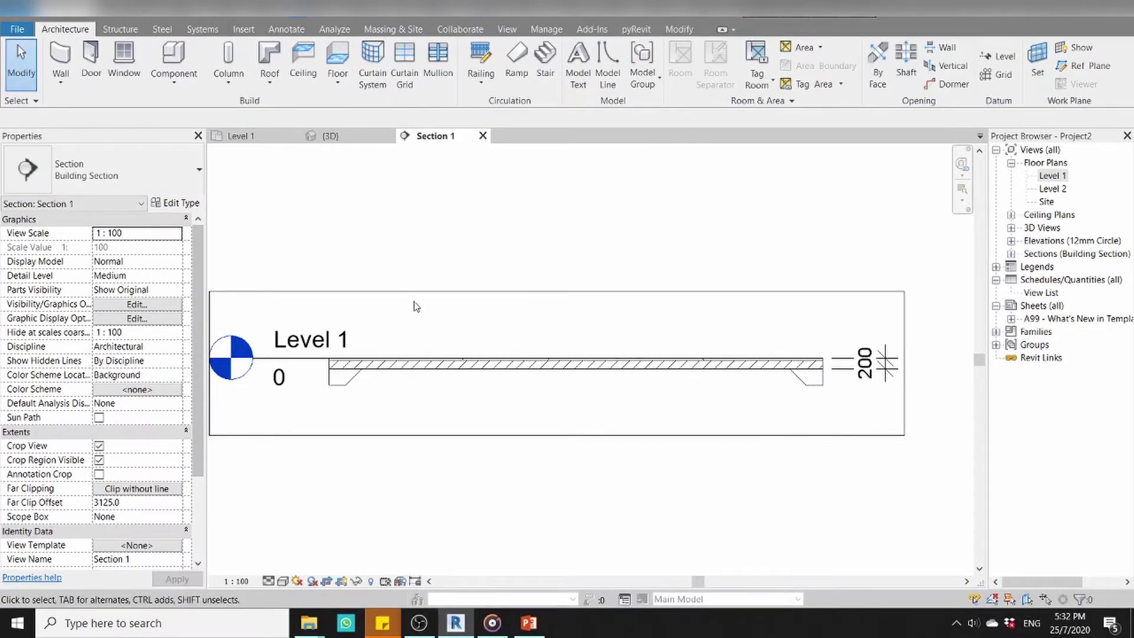
- Switch to the {3D} view and zoom in on the slab corner
{"action": "left_click", "coordinate": [332, 135]}
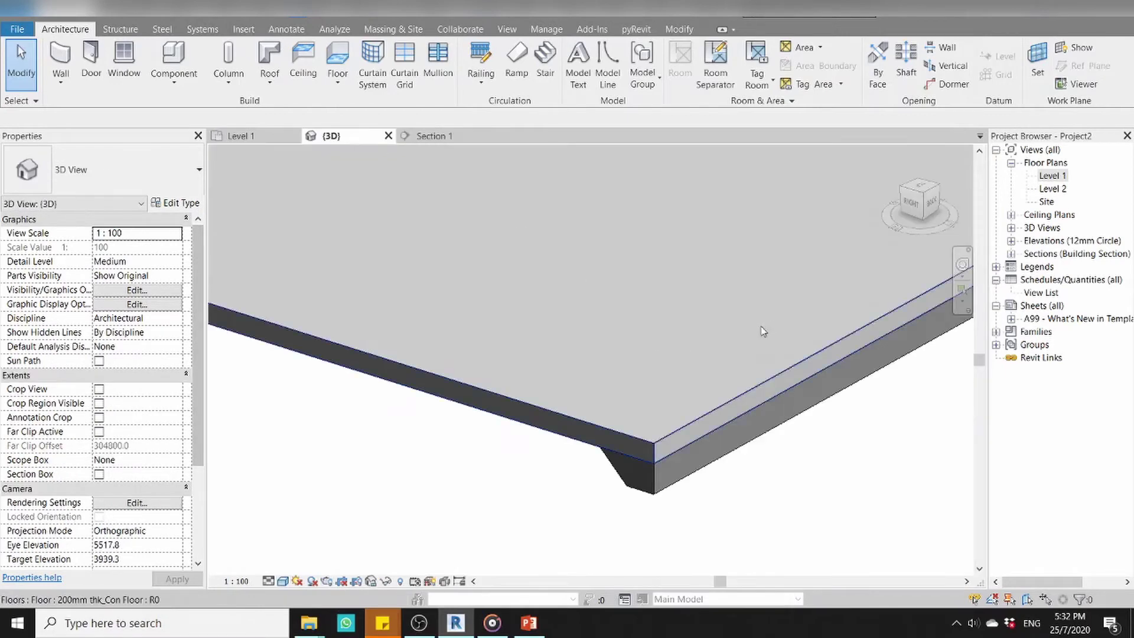
{"action": "scroll", "coordinate": [763, 332], "scroll_direction": "down", "scroll_amount": 3}
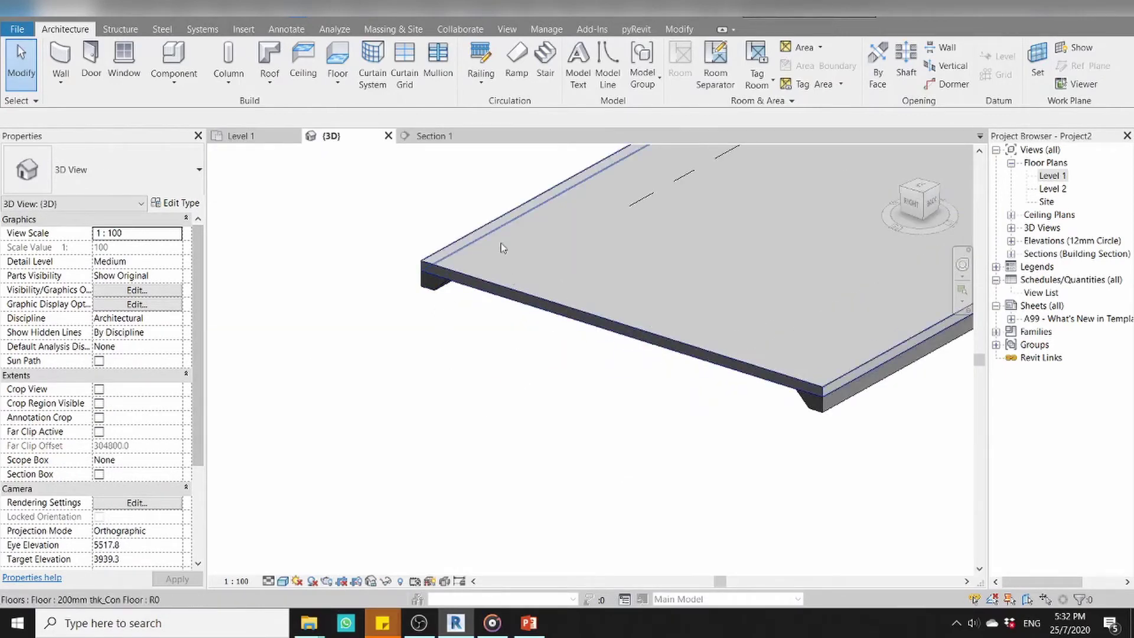
{"action": "scroll", "coordinate": [590, 402], "scroll_direction": "up", "scroll_amount": 1}
{"action": "scroll", "coordinate": [473, 321], "scroll_direction": "up", "scroll_amount": 1}
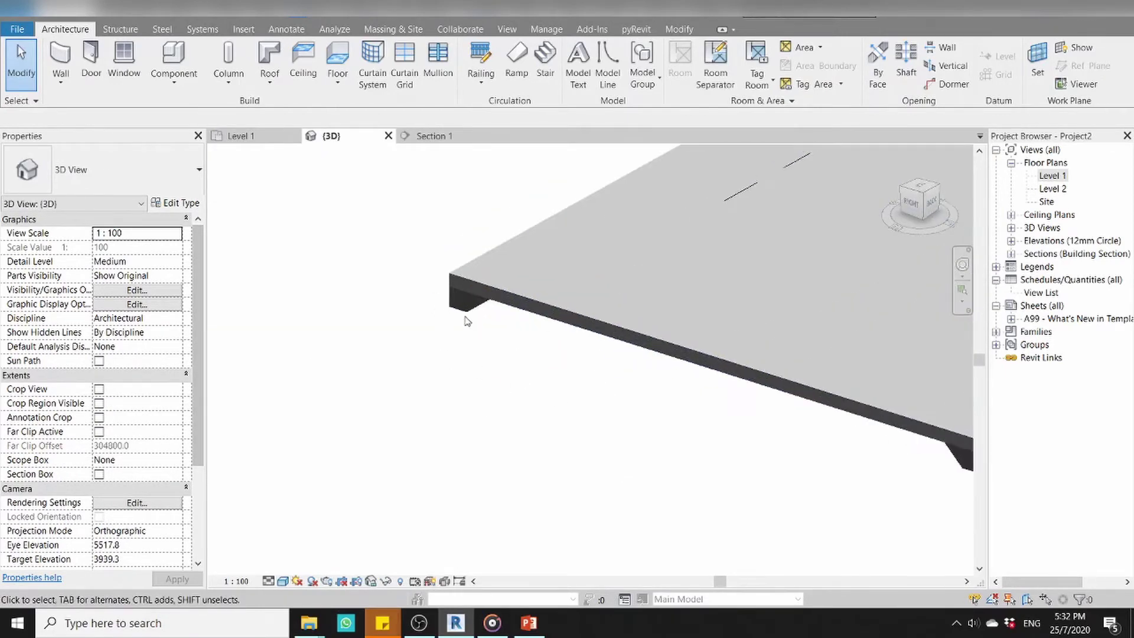
{"action": "scroll", "coordinate": [467, 320], "scroll_direction": "up", "scroll_amount": 1}
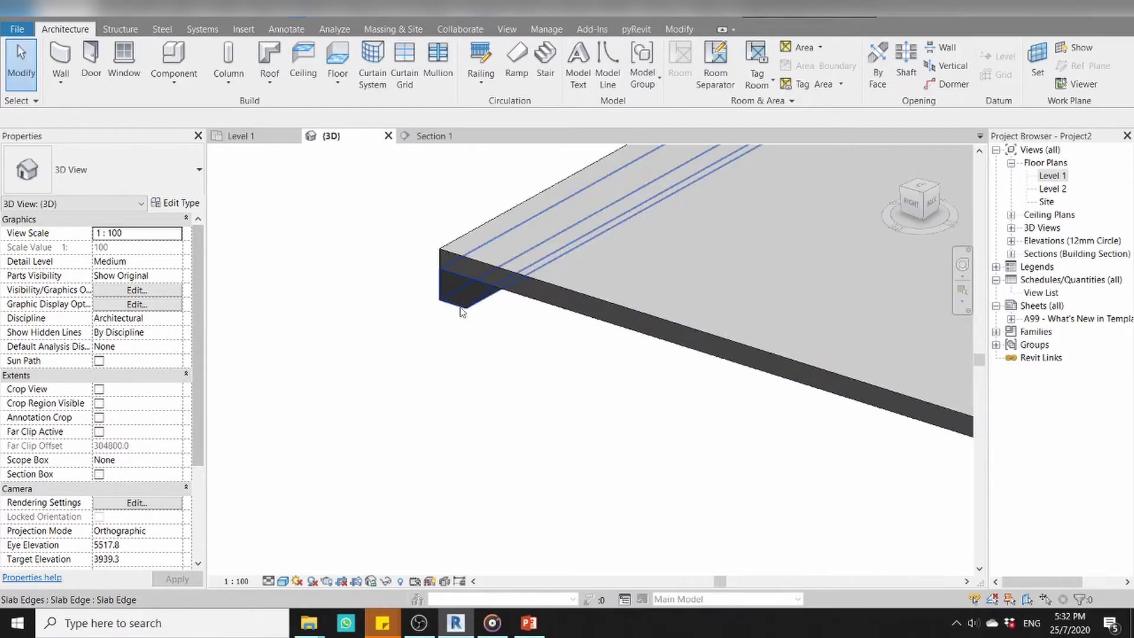
- Select the corner slab edge and set its vertical profile offset back to 0
{"action": "left_click", "coordinate": [461, 310]}
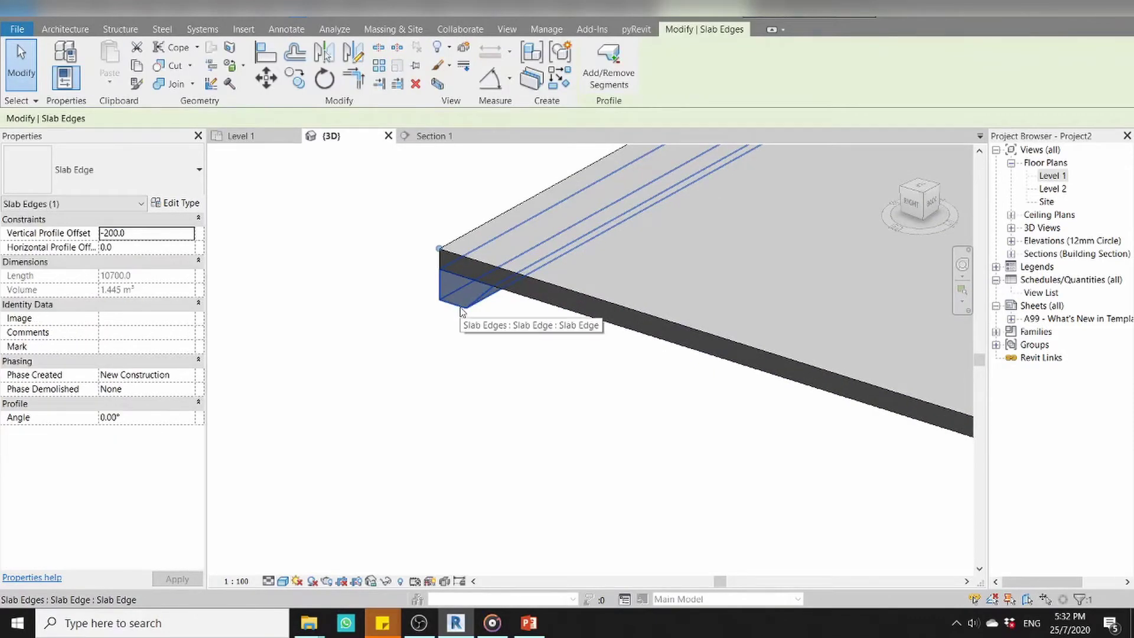
{"action": "scroll", "coordinate": [738, 402], "scroll_direction": "down", "scroll_amount": 2}
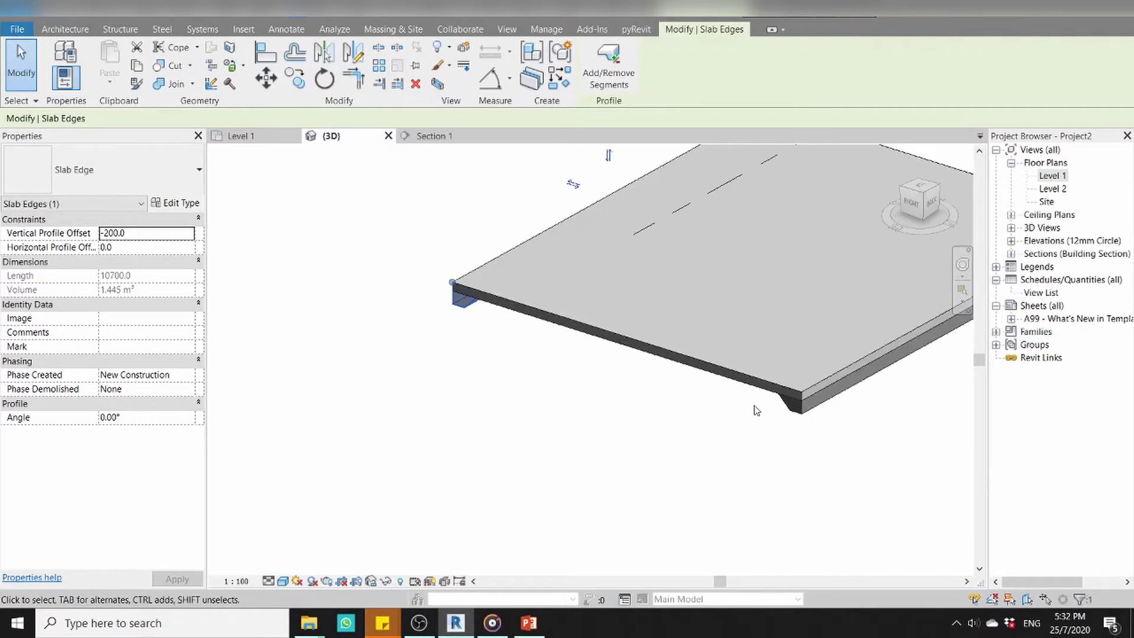
{"action": "scroll", "coordinate": [833, 410], "scroll_direction": "up", "scroll_amount": 3}
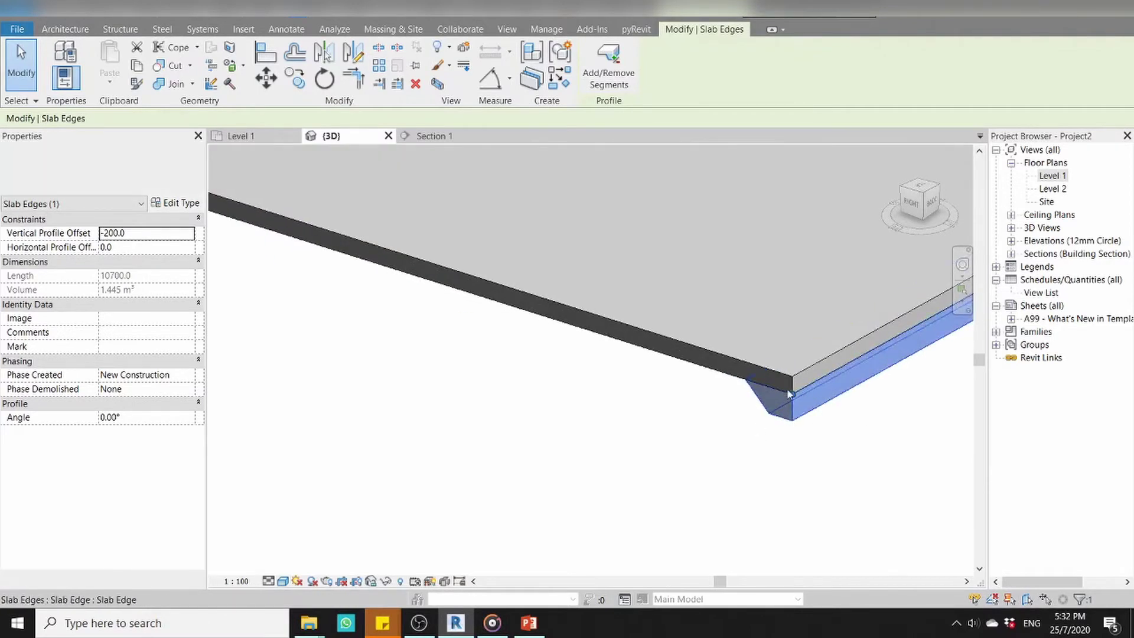
{"action": "key", "text": "Escape"}
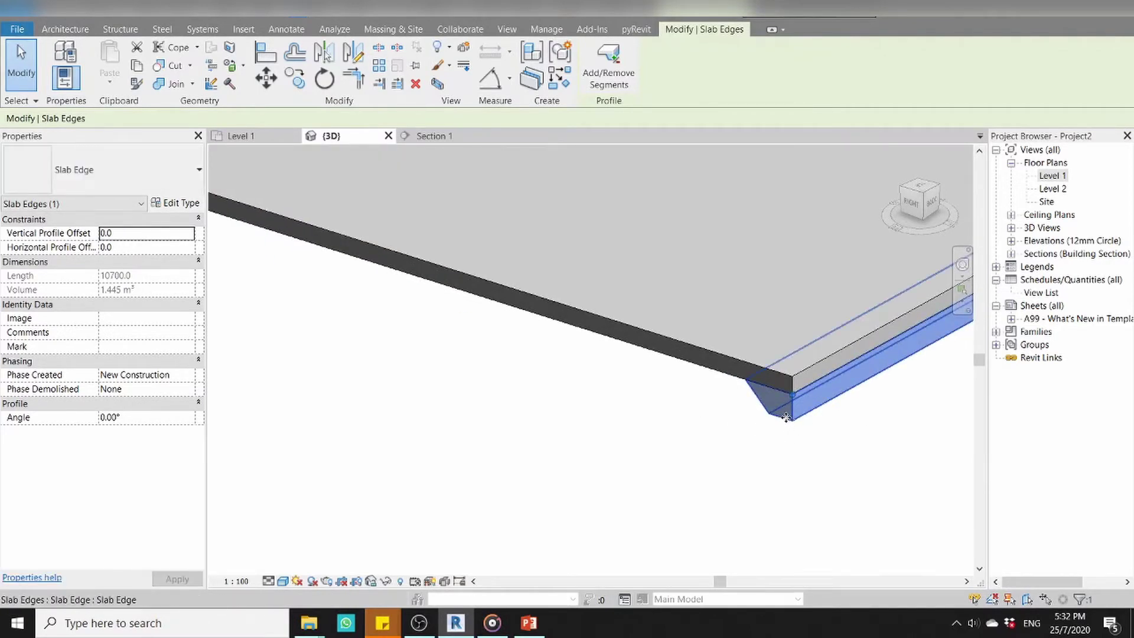
{"action": "double_click", "coordinate": [779, 424]}
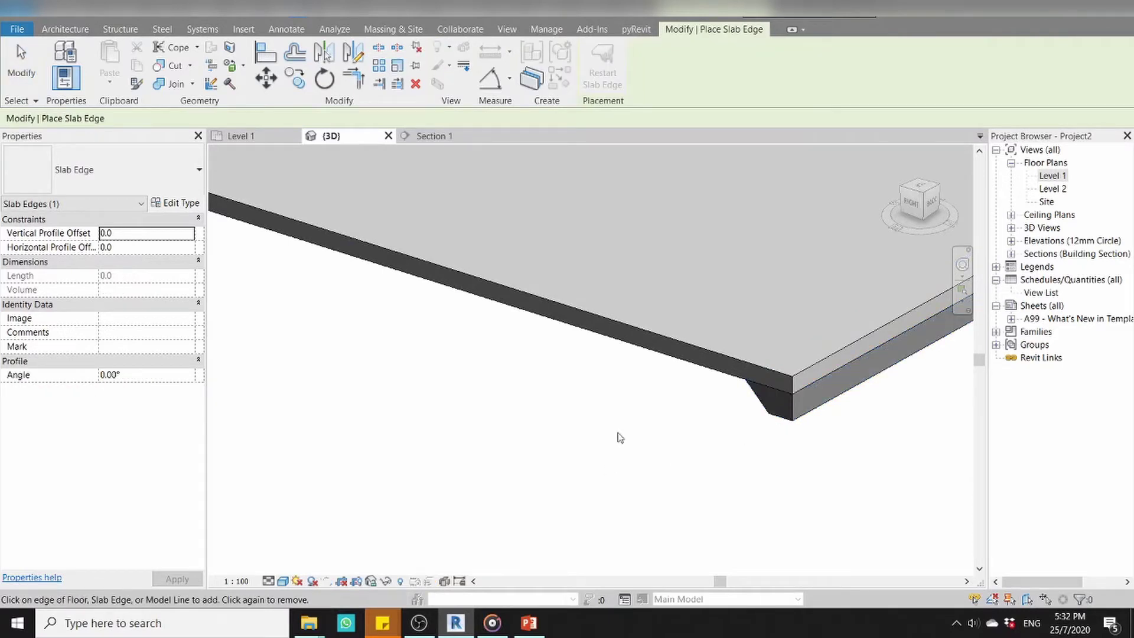
- Chain-select the slab's bottom perimeter with Tab and place one 39400-long slab edge
{"action": "scroll", "coordinate": [698, 378], "scroll_direction": "up", "scroll_amount": 2}
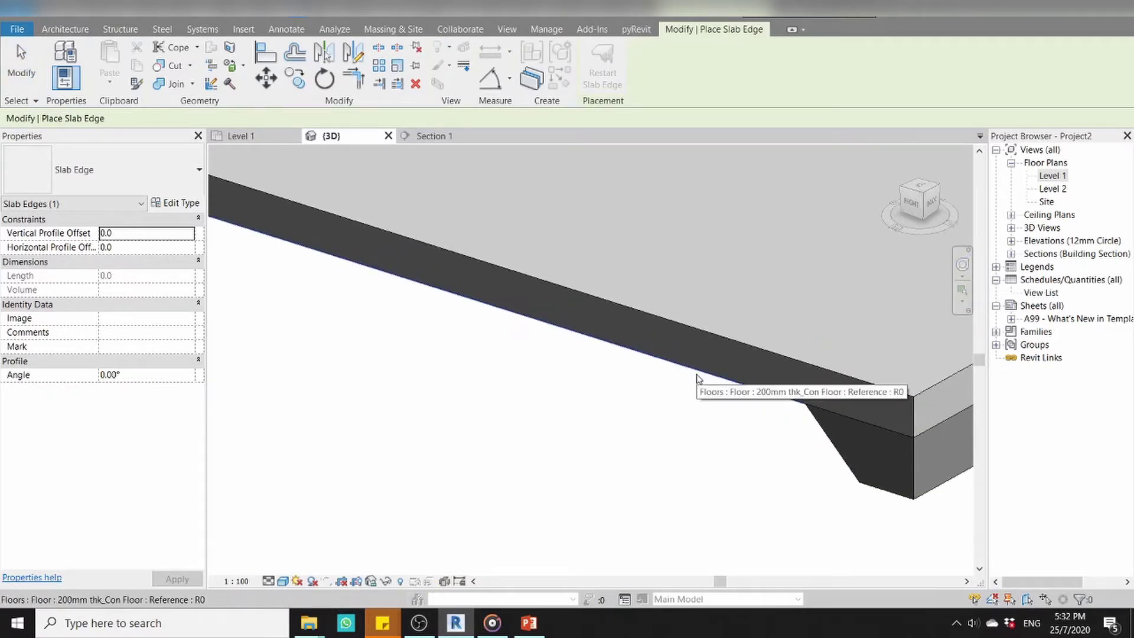
{"action": "key", "text": "Tab"}
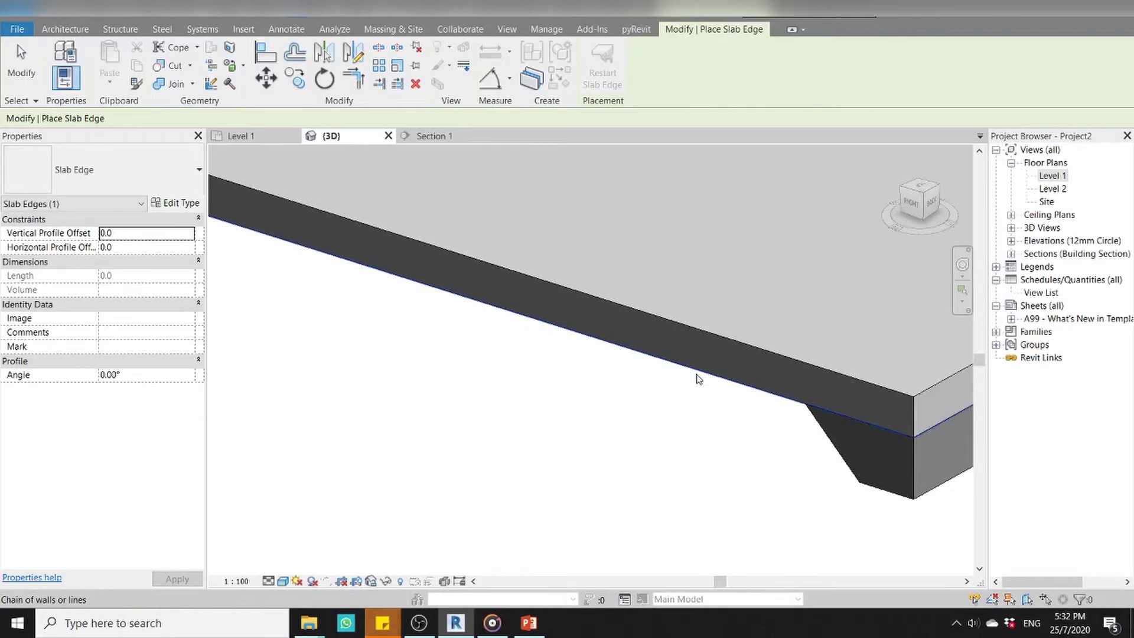
{"action": "left_click", "coordinate": [698, 378]}
{"action": "scroll", "coordinate": [668, 395], "scroll_direction": "down", "scroll_amount": 2}
{"action": "scroll", "coordinate": [769, 429], "scroll_direction": "up", "scroll_amount": 1}
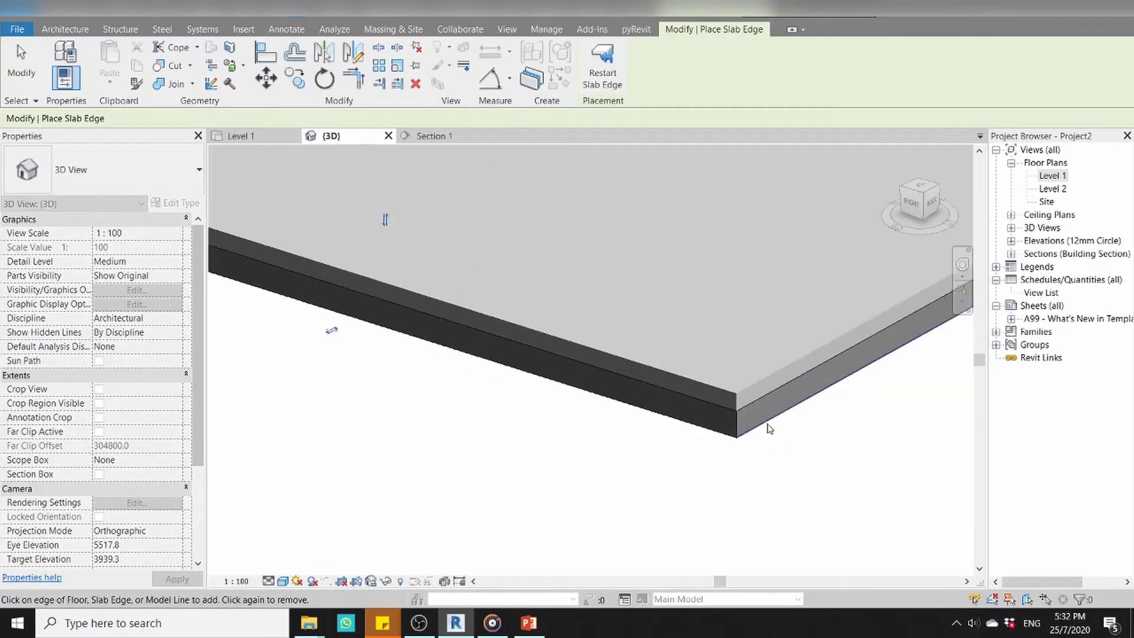
{"action": "scroll", "coordinate": [769, 429], "scroll_direction": "up", "scroll_amount": 1}
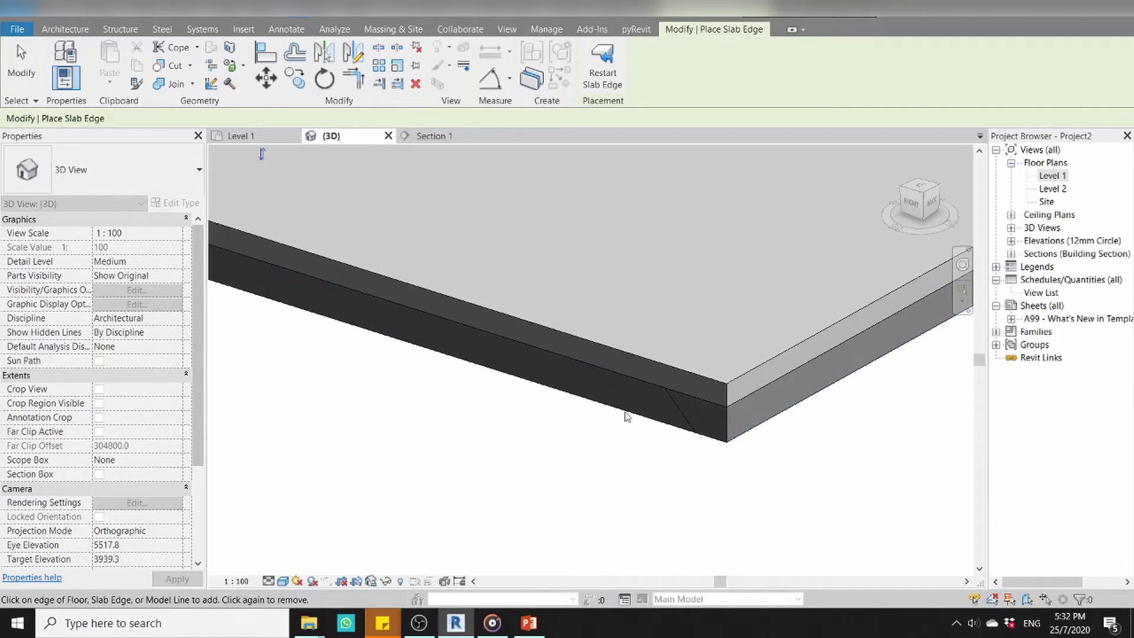
{"action": "scroll", "coordinate": [746, 456], "scroll_direction": "down", "scroll_amount": 1}
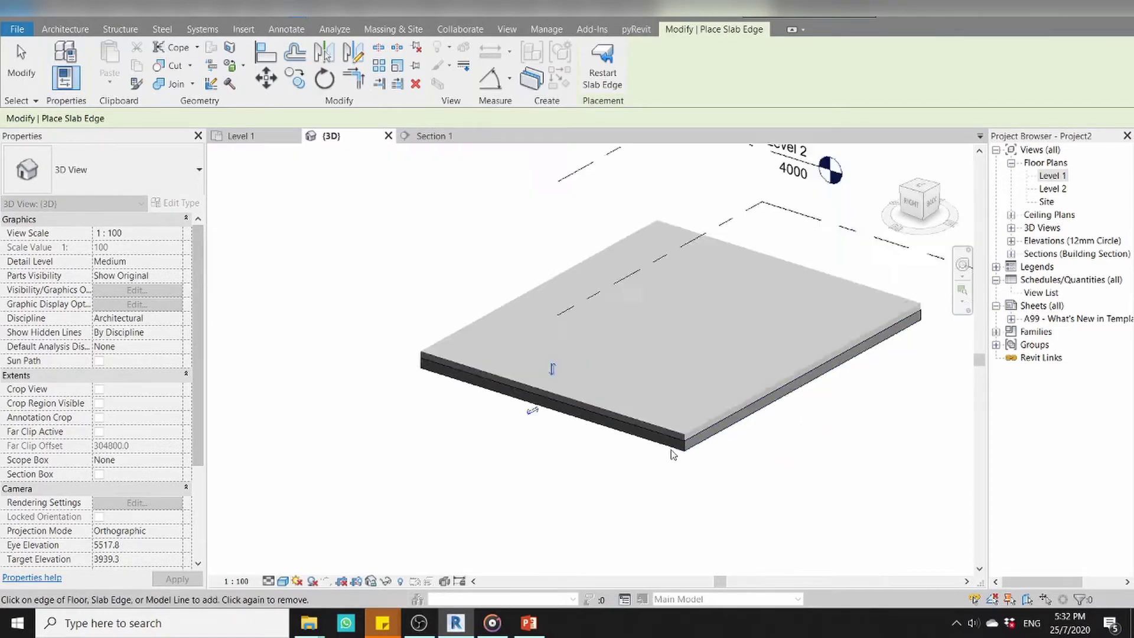
{"action": "scroll", "coordinate": [673, 454], "scroll_direction": "down", "scroll_amount": 2}
- Orbit the 3D view to inspect the new perimeter slab edge from below
{"action": "middle_click_drag", "start_coordinate": [886, 444], "coordinate": [716, 469], "text": "shift"}
{"action": "scroll", "coordinate": [679, 444], "scroll_direction": "up", "scroll_amount": 2}
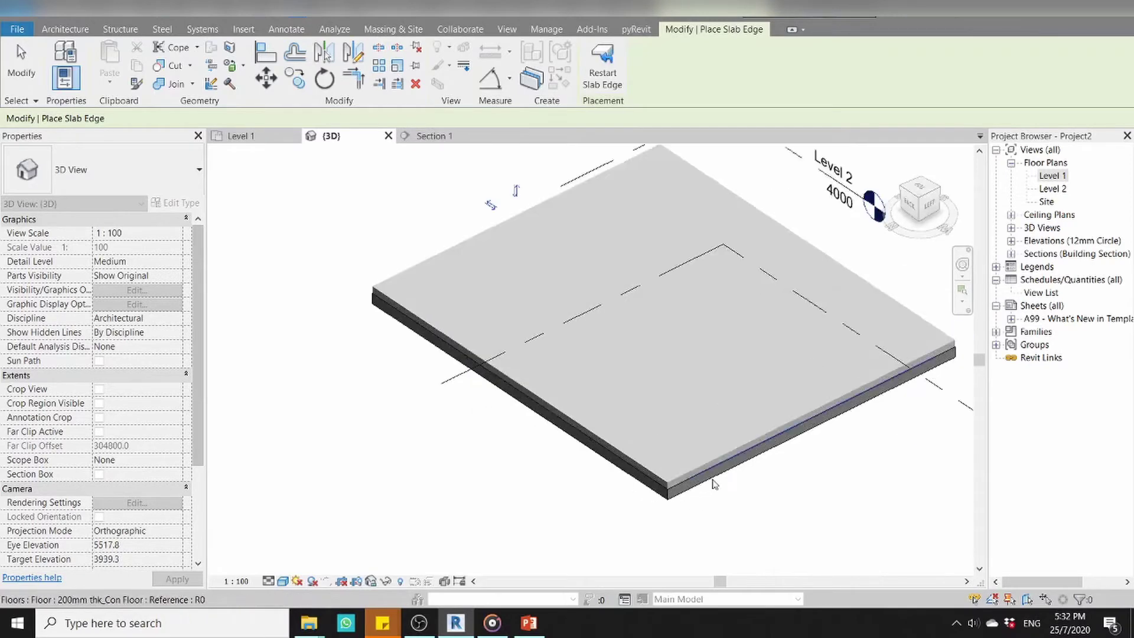
{"action": "scroll", "coordinate": [680, 444], "scroll_direction": "up", "scroll_amount": 3}
{"action": "scroll", "coordinate": [682, 446], "scroll_direction": "down", "scroll_amount": 3}
{"action": "middle_click_drag", "start_coordinate": [790, 461], "coordinate": [618, 382], "text": "shift"}
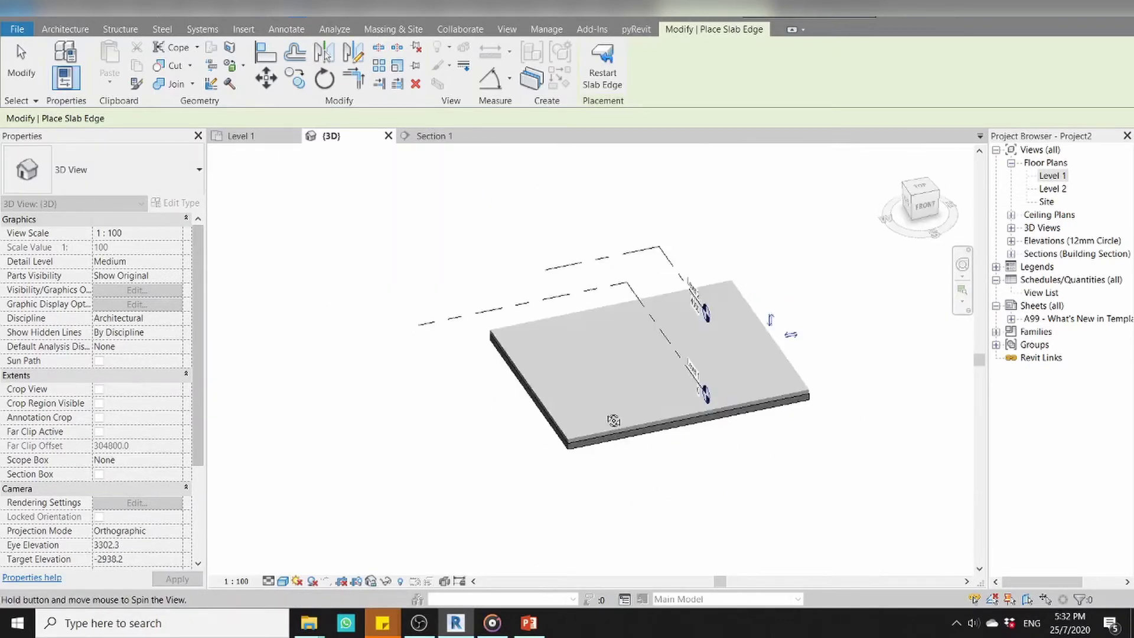
{"action": "scroll", "coordinate": [602, 413], "scroll_direction": "up", "scroll_amount": 1}
{"action": "scroll", "coordinate": [590, 431], "scroll_direction": "up", "scroll_amount": 2}
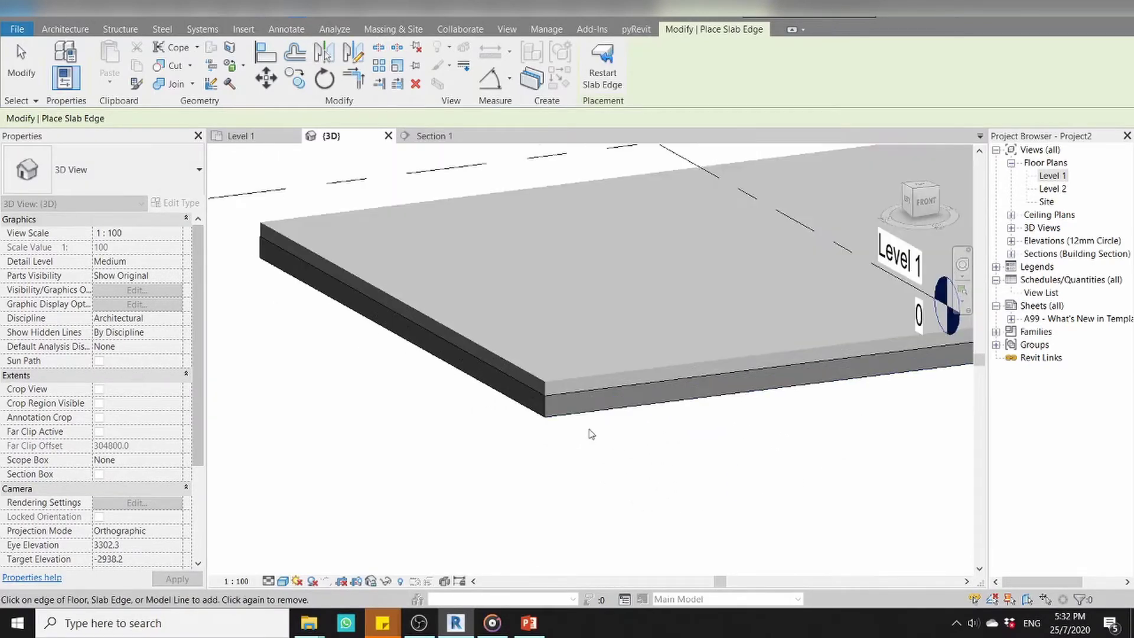
{"action": "scroll", "coordinate": [809, 438], "scroll_direction": "down", "scroll_amount": 3}
{"action": "mouse_move", "coordinate": [809, 439]}
{"action": "middle_mouse_down", "text": "shift"}
{"action": "mouse_move", "coordinate": [597, 301]}
{"action": "mouse_move", "coordinate": [662, 466]}
{"action": "middle_mouse_up", "text": "shift"}
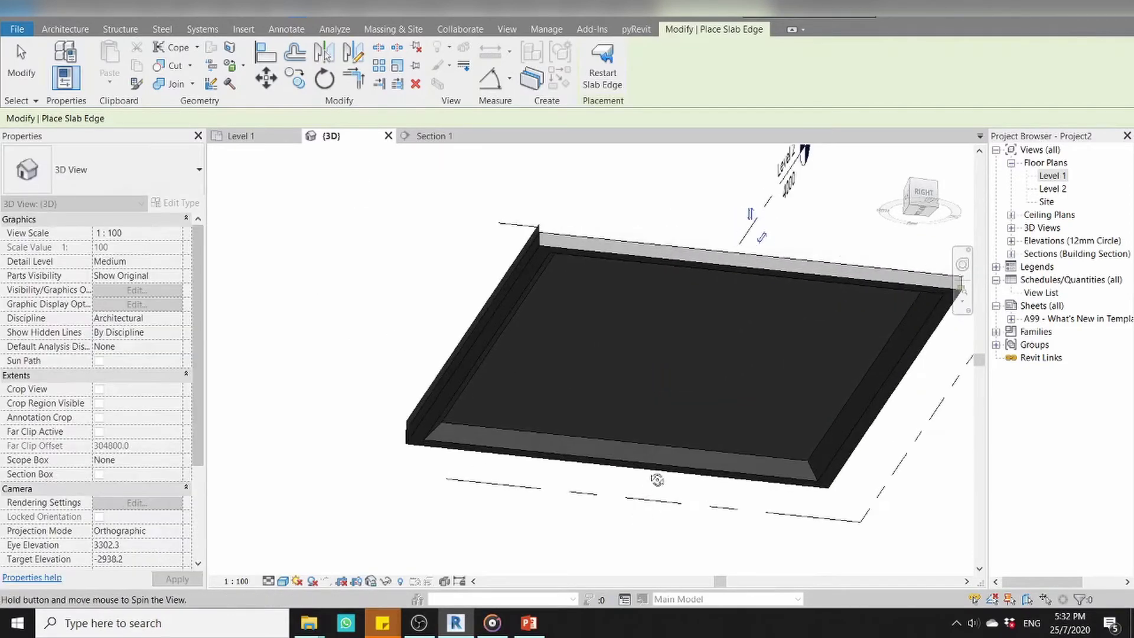
{"action": "scroll", "coordinate": [663, 467], "scroll_direction": "up", "scroll_amount": 2}
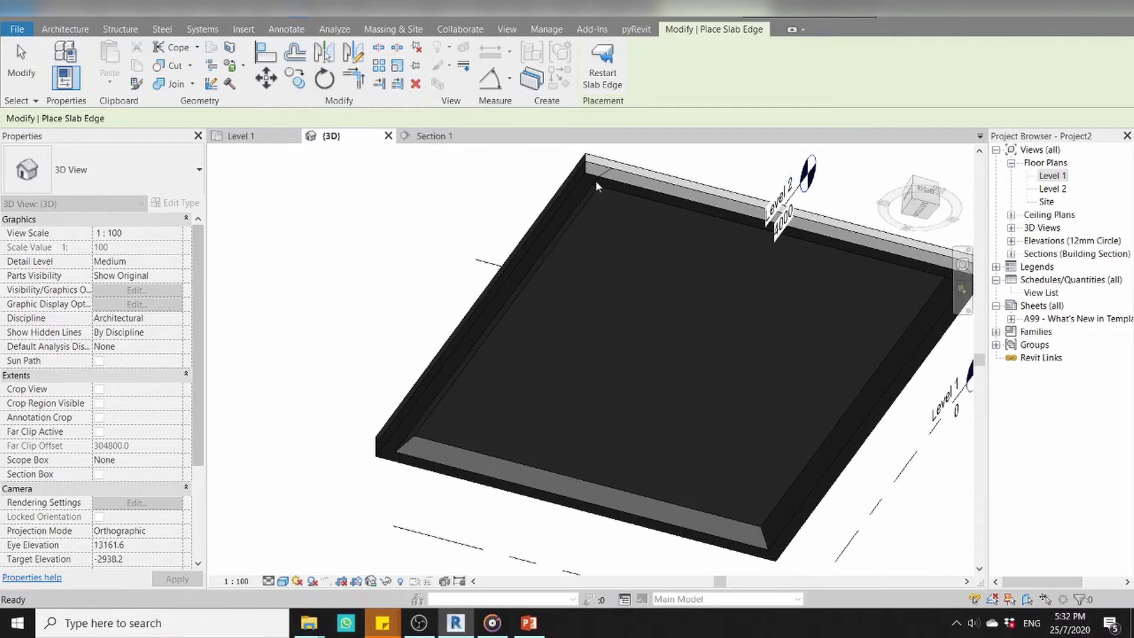
{"action": "key", "text": "Escape"}
{"action": "left_click", "coordinate": [612, 181]}
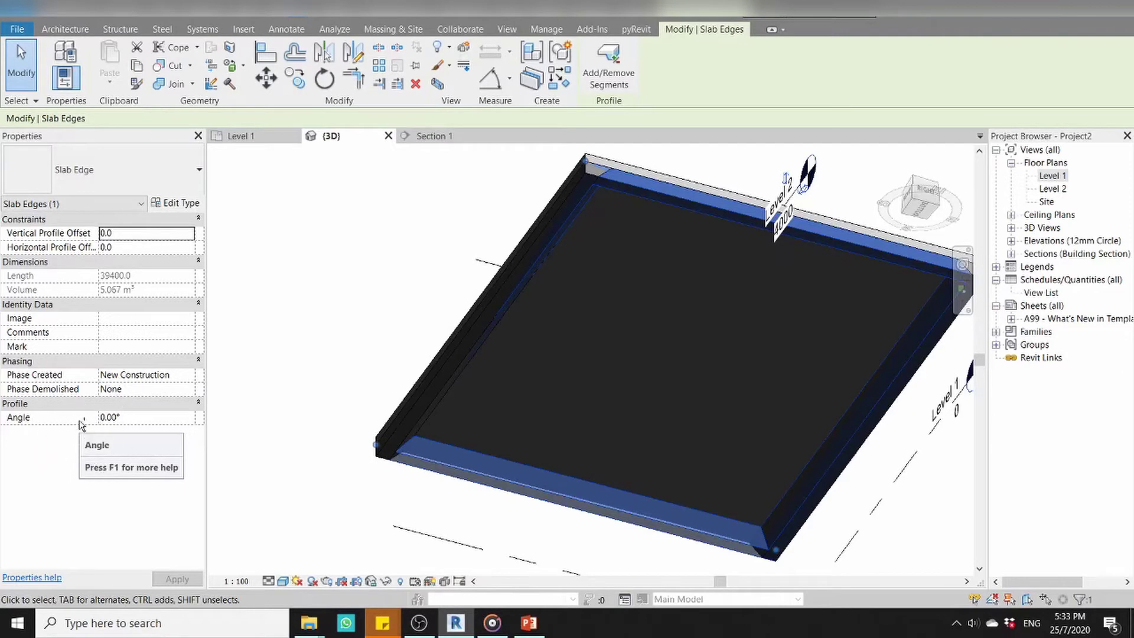
{"action": "scroll", "coordinate": [448, 305], "scroll_direction": "down", "scroll_amount": 5}
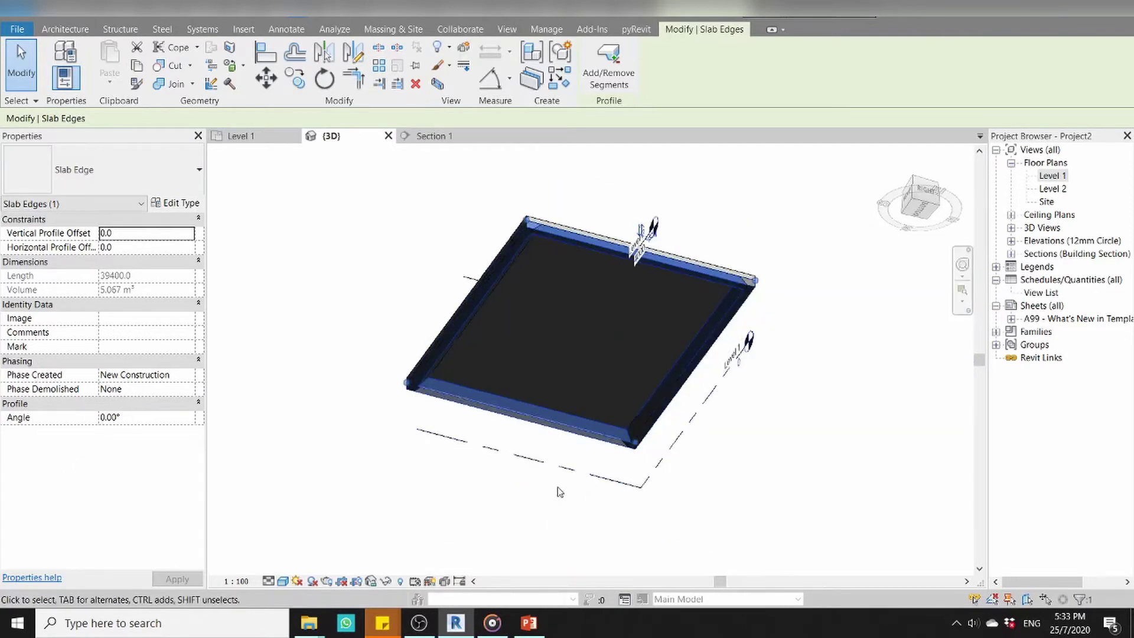
{"action": "key", "text": "Escape"}
{"action": "mouse_move", "coordinate": [650, 461]}
{"action": "middle_mouse_down", "text": "shift"}
{"action": "mouse_move", "coordinate": [694, 493]}
{"action": "mouse_move", "coordinate": [537, 515]}
{"action": "middle_mouse_up", "text": "shift"}
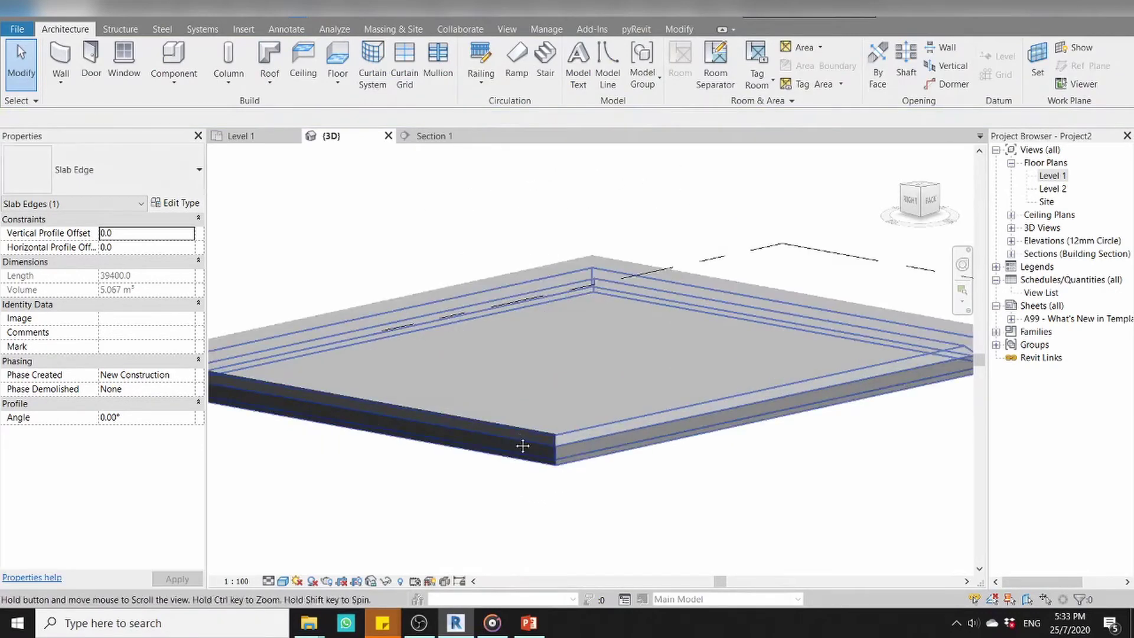
{"action": "mouse_move", "coordinate": [519, 446]}
{"action": "middle_mouse_down", "text": "shift"}
{"action": "mouse_move", "coordinate": [610, 427]}
{"action": "mouse_move", "coordinate": [589, 454]}
{"action": "mouse_move", "coordinate": [608, 502]}
{"action": "mouse_move", "coordinate": [405, 385]}
{"action": "middle_mouse_up", "text": "shift"}
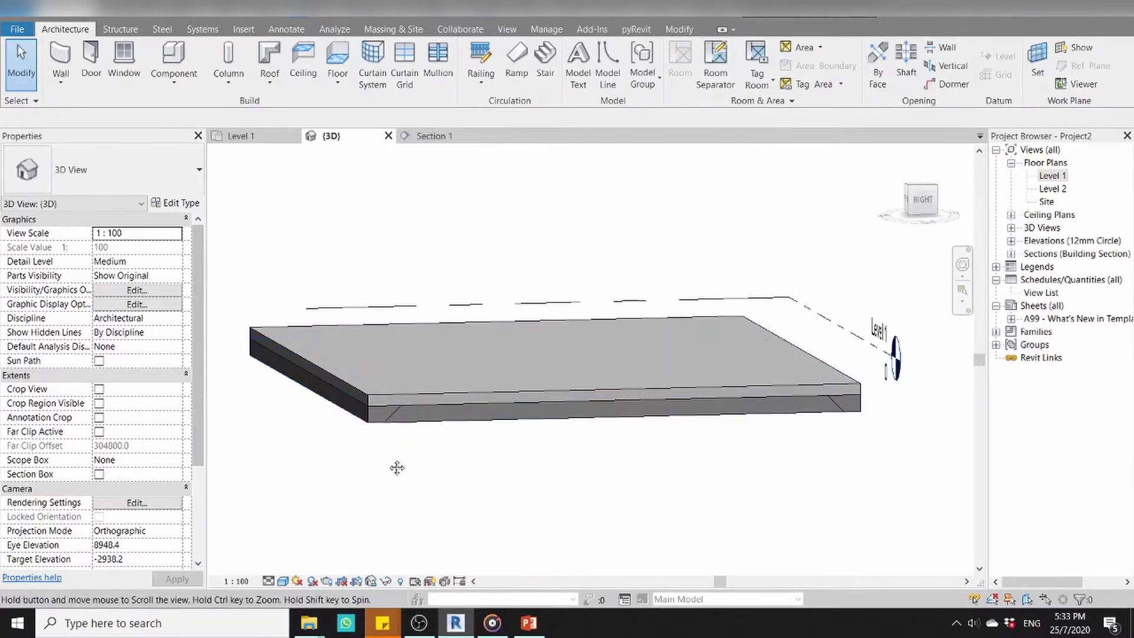
{"action": "middle_click_drag", "start_coordinate": [398, 467], "coordinate": [443, 443]}
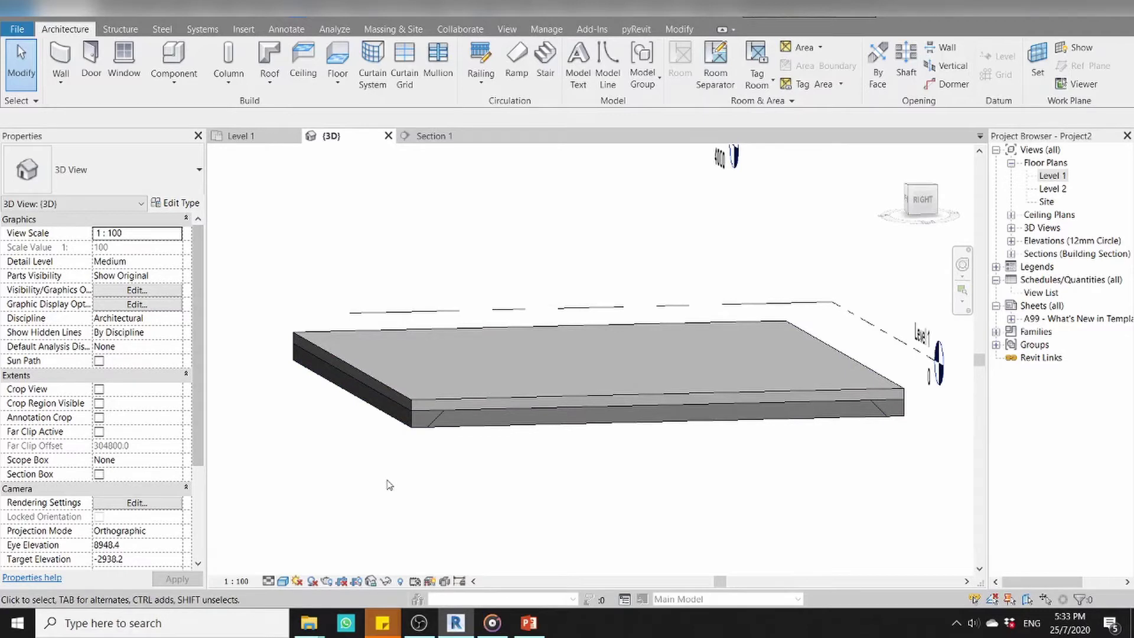
{"action": "left_click", "coordinate": [499, 428]}
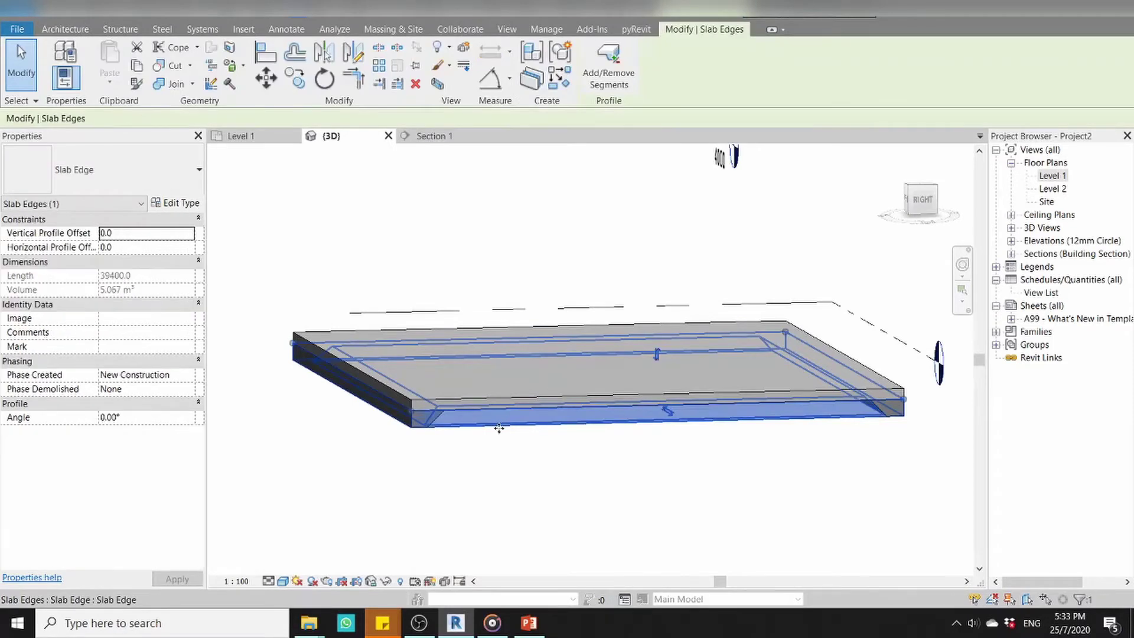
{"action": "key", "text": "Escape"}
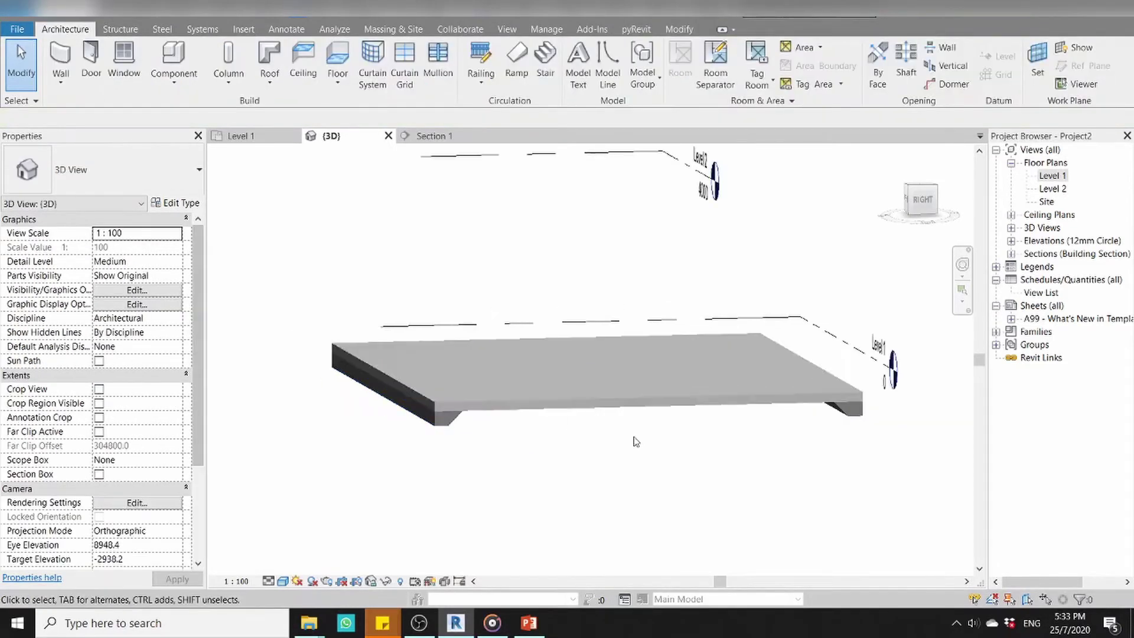
{"action": "mouse_move", "coordinate": [594, 447]}
{"action": "middle_mouse_down", "text": "shift"}
{"action": "mouse_move", "coordinate": [670, 443]}
{"action": "mouse_move", "coordinate": [624, 461]}
{"action": "middle_mouse_up", "text": "shift"}
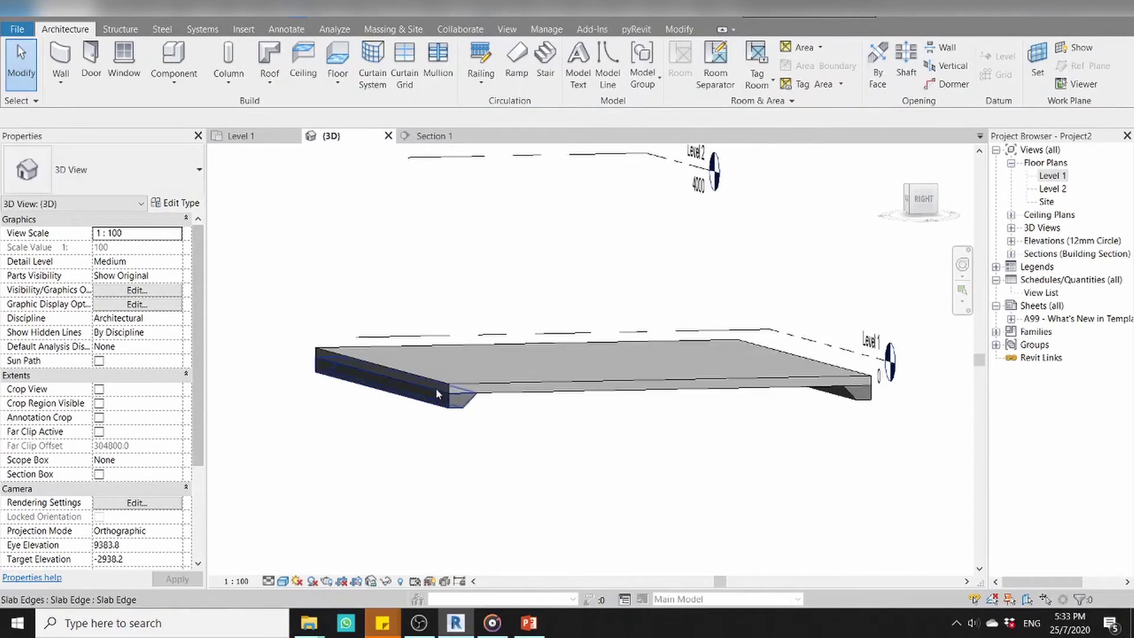
{"action": "scroll", "coordinate": [495, 451], "scroll_direction": "up", "scroll_amount": 2}
{"action": "middle_click_drag", "start_coordinate": [495, 451], "coordinate": [506, 460], "text": "shift"}
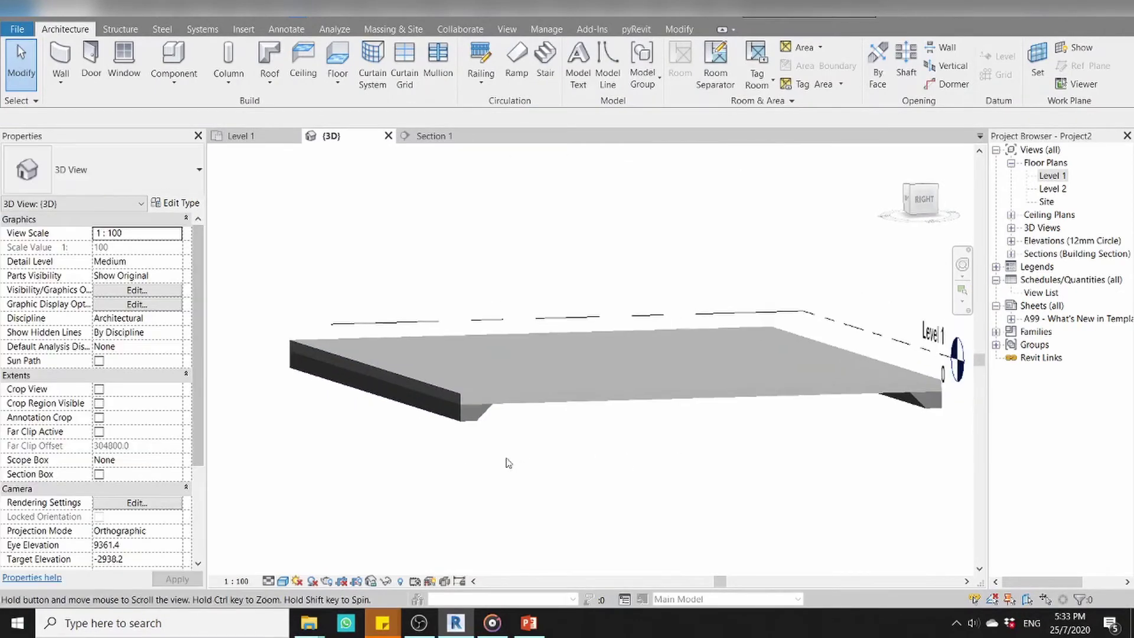
- In Section 1, select the left-end slab edge and confirm its 600 x 300mm thickened profile type
{"action": "left_click", "coordinate": [436, 137]}
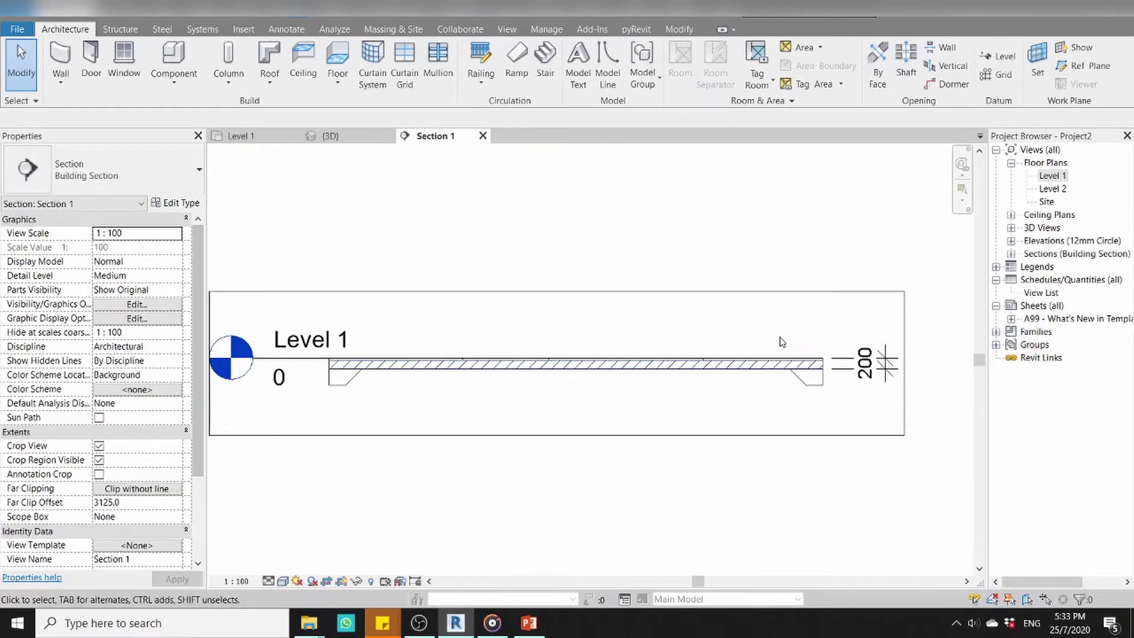
{"action": "scroll", "coordinate": [349, 393], "scroll_direction": "up", "scroll_amount": 2}
{"action": "left_click", "coordinate": [335, 388]}
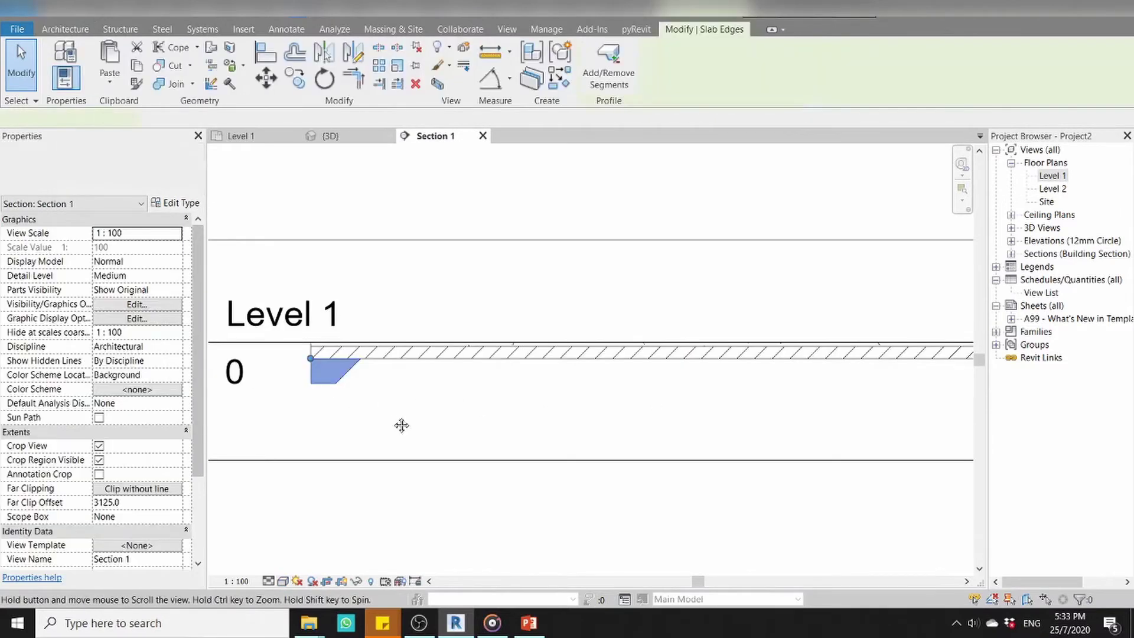
{"action": "middle_click_drag", "start_coordinate": [397, 423], "coordinate": [443, 435]}
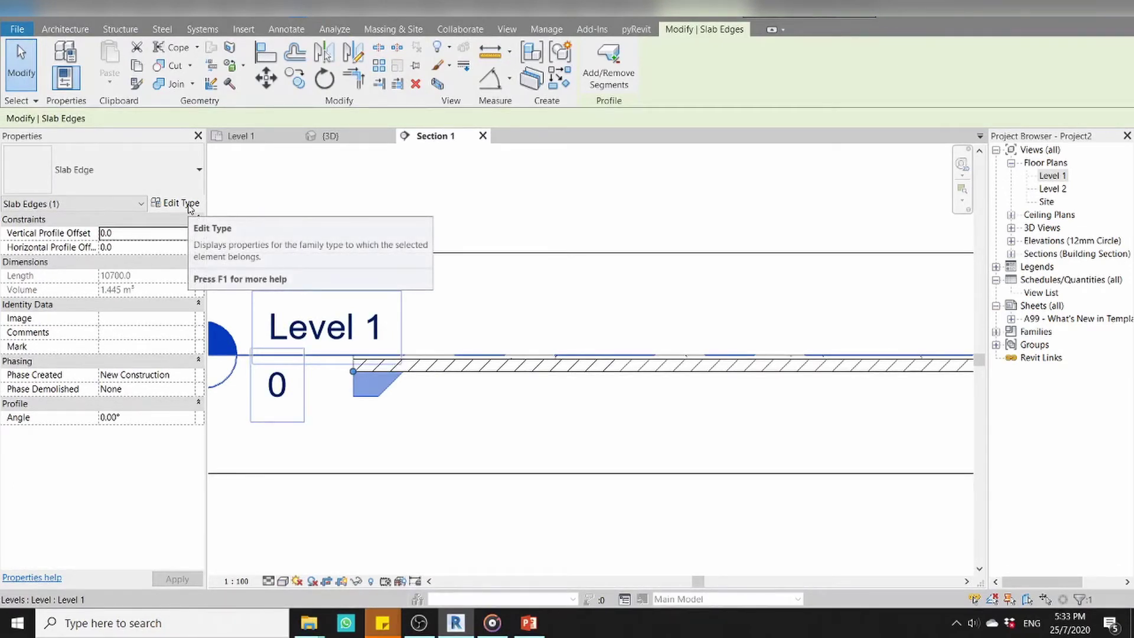
{"action": "mouse_move", "coordinate": [175, 203]}
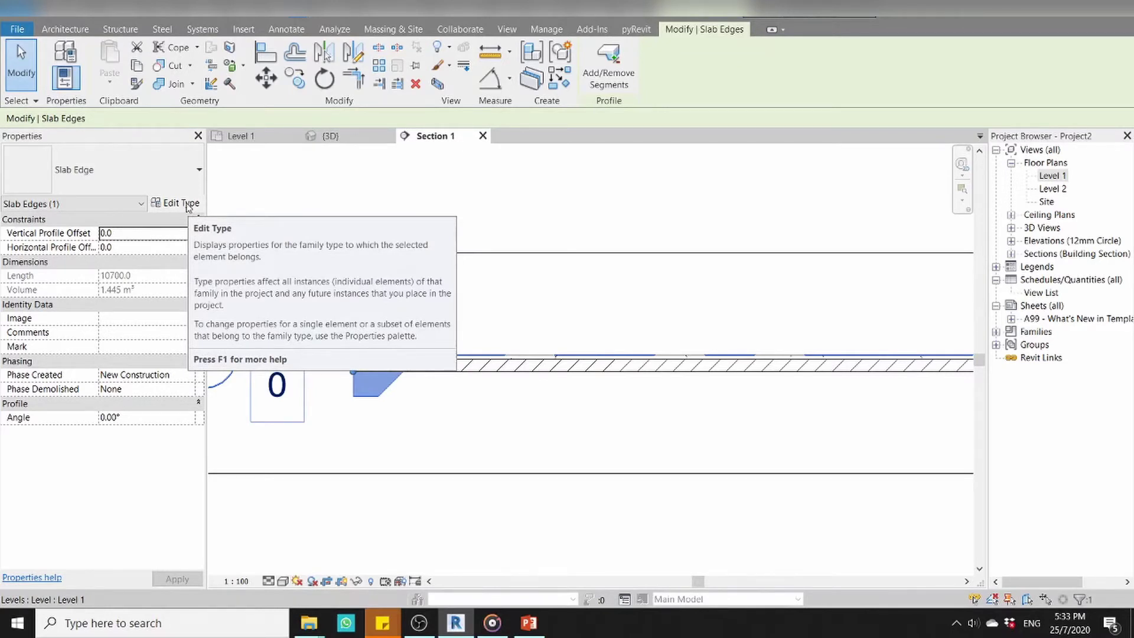
{"action": "left_click", "coordinate": [186, 205]}
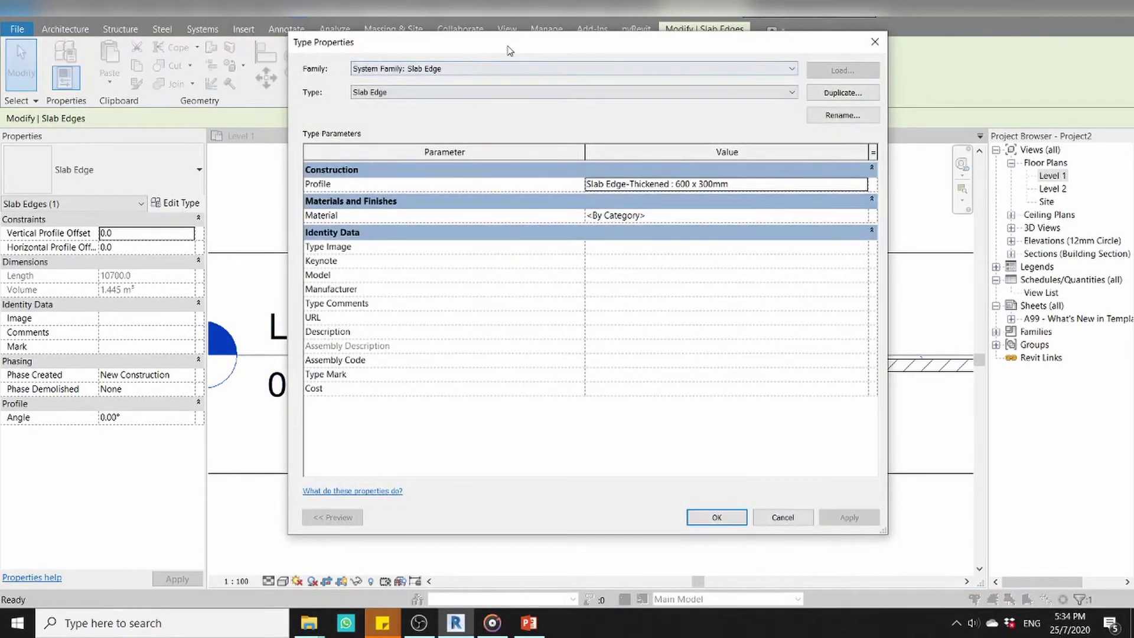
{"action": "left_click_drag", "start_coordinate": [507, 50], "coordinate": [477, 56]}
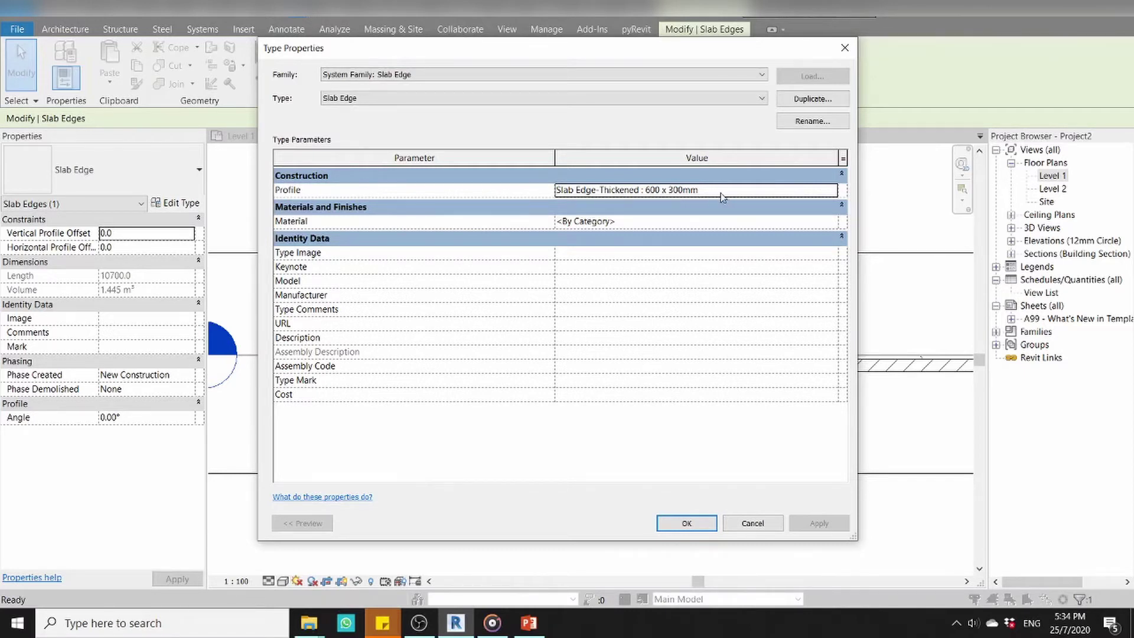
{"action": "left_click", "coordinate": [686, 523]}
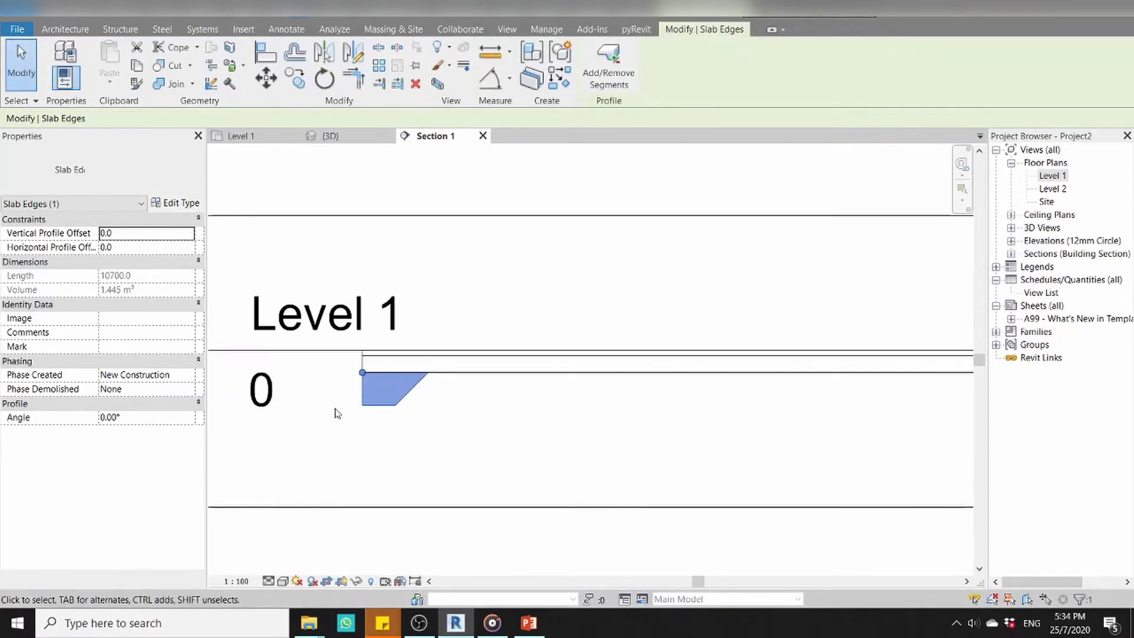
- Add aligned dimensions of 300 depth and 600 width to the thickened slab edge
{"action": "scroll", "coordinate": [345, 428], "scroll_direction": "up", "scroll_amount": 2}
{"action": "left_click", "coordinate": [357, 441]}
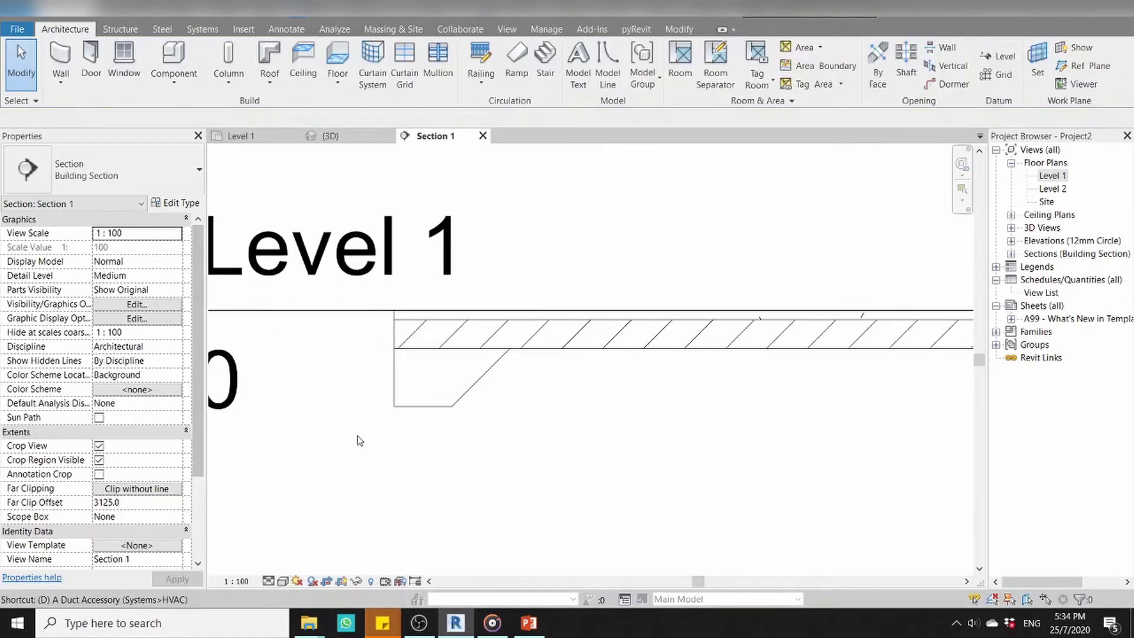
{"action": "key", "text": "d"}
{"action": "key", "text": "i"}
{"action": "left_click", "coordinate": [424, 356]}
{"action": "left_click", "coordinate": [423, 407]}
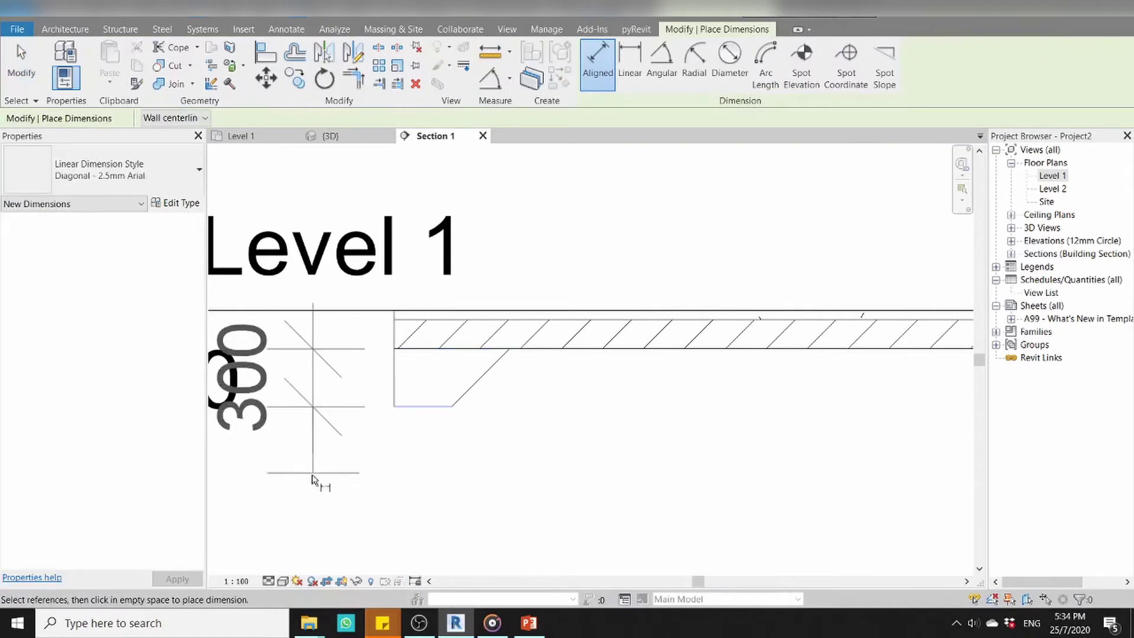
{"action": "left_click", "coordinate": [353, 471]}
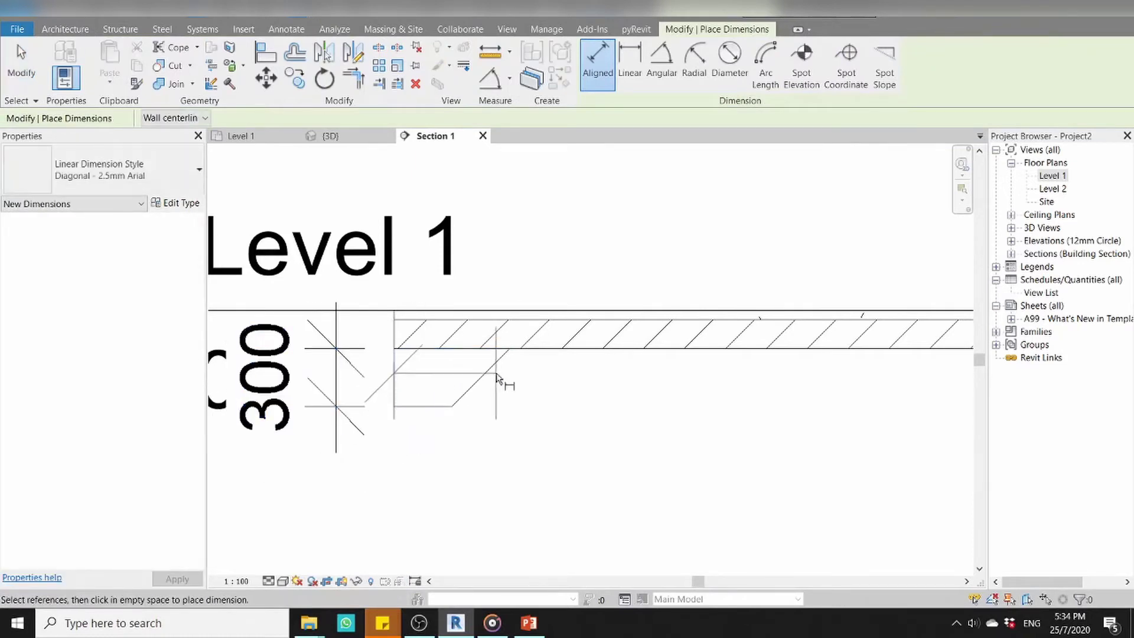
{"action": "left_click", "coordinate": [509, 356]}
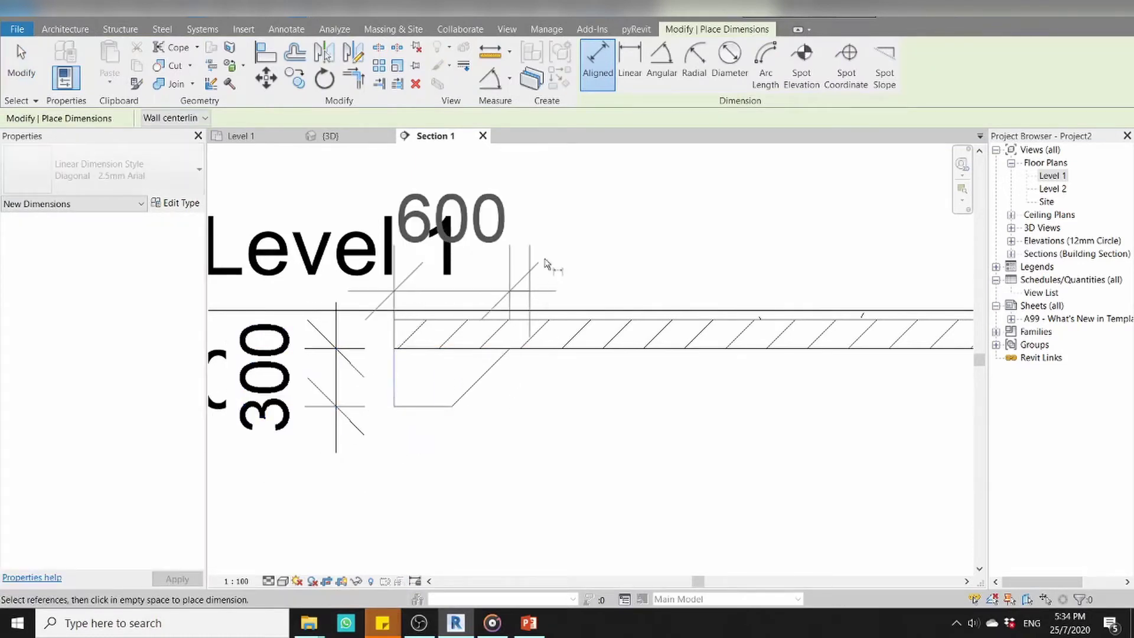
{"action": "scroll", "coordinate": [548, 239], "scroll_direction": "down", "scroll_amount": 1}
{"action": "left_click", "coordinate": [548, 235]}
{"action": "key", "text": "Escape"}
{"action": "key", "text": "Escape"}
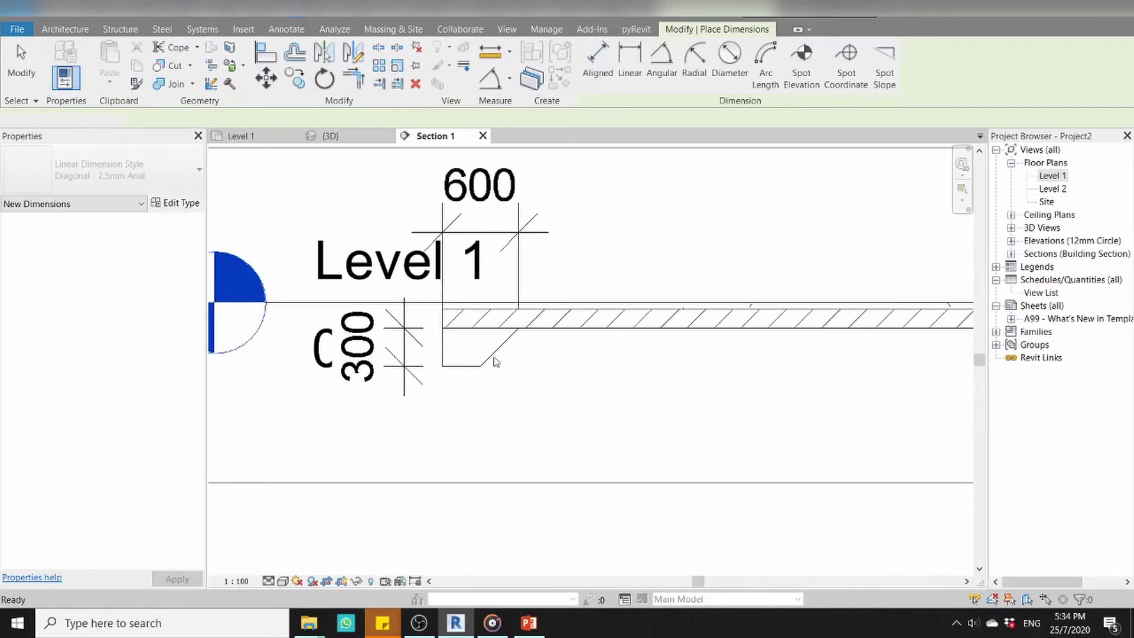
{"action": "key", "text": "Escape"}
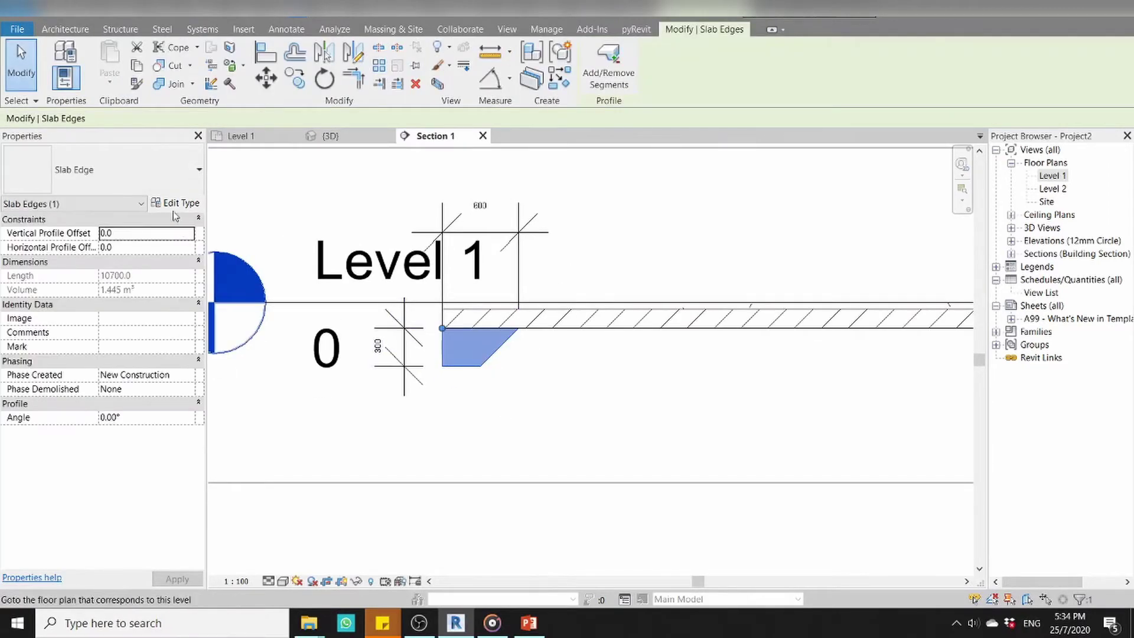
- Open the slab edge's type properties and try the 900 x 300mm thickened profile
{"action": "left_click", "coordinate": [172, 204]}
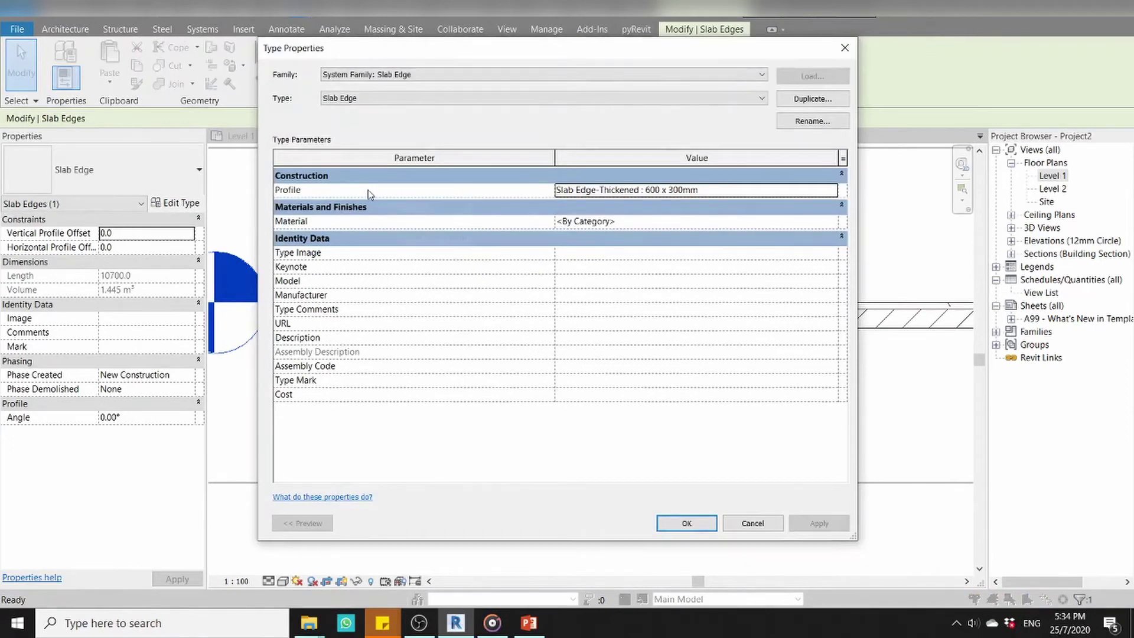
{"action": "left_click", "coordinate": [740, 195]}
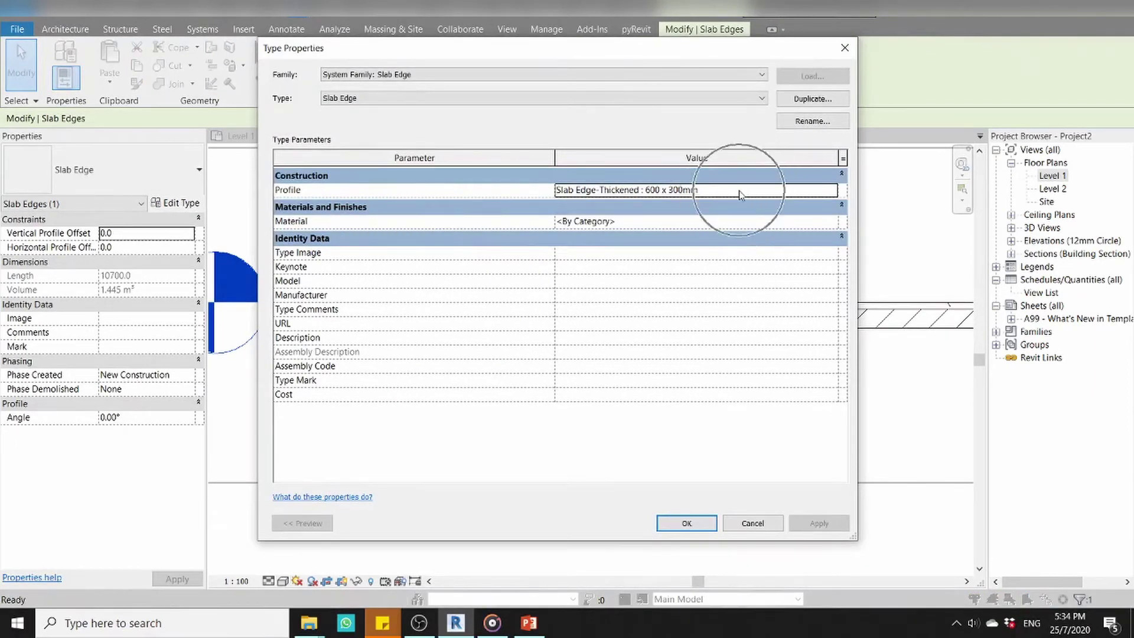
{"action": "left_click", "coordinate": [832, 192]}
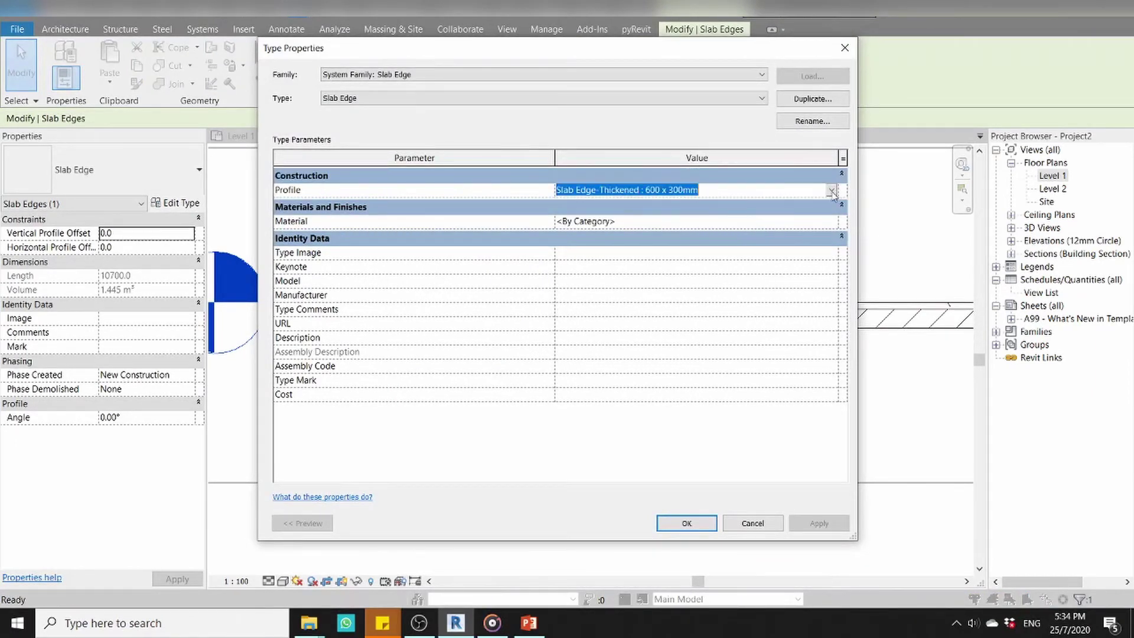
{"action": "left_click", "coordinate": [714, 195]}
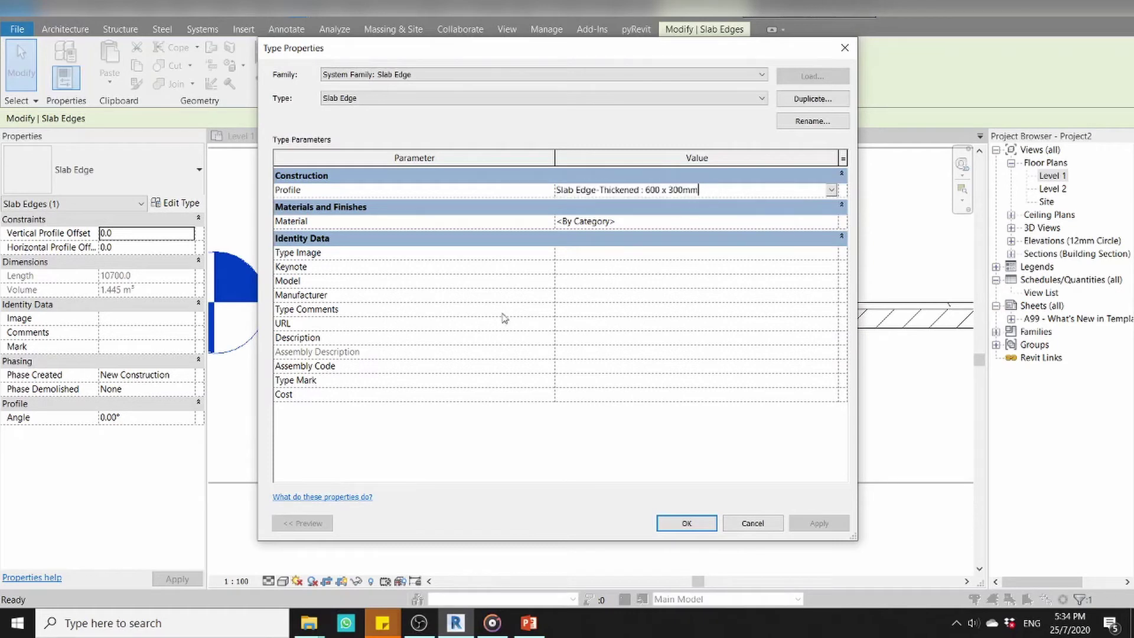
{"action": "left_click", "coordinate": [832, 192]}
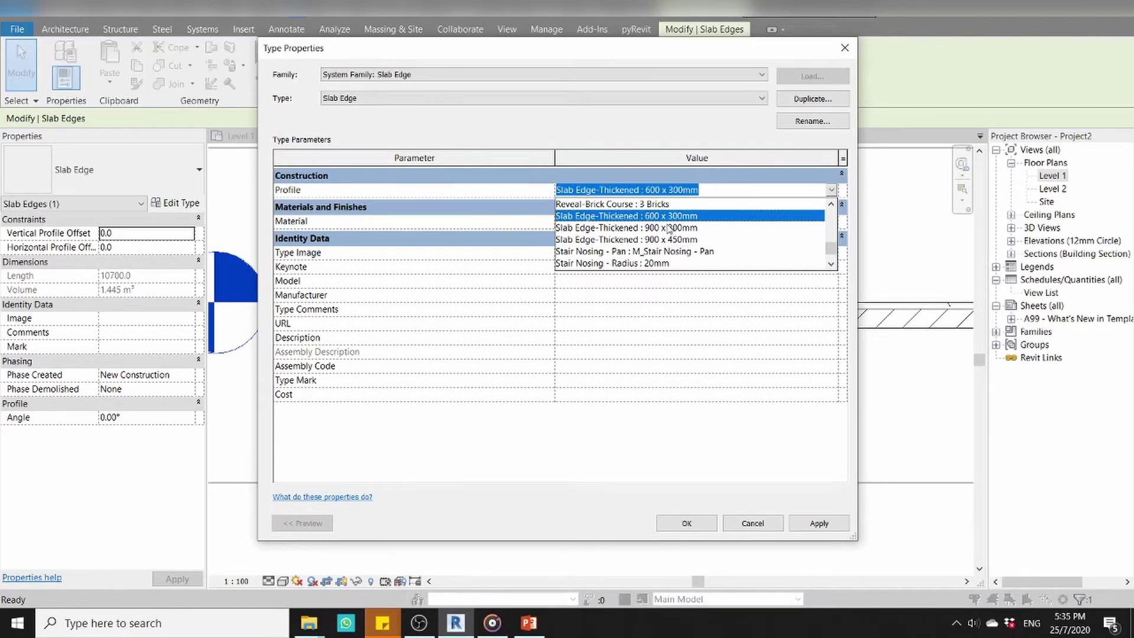
{"action": "left_click", "coordinate": [666, 228]}
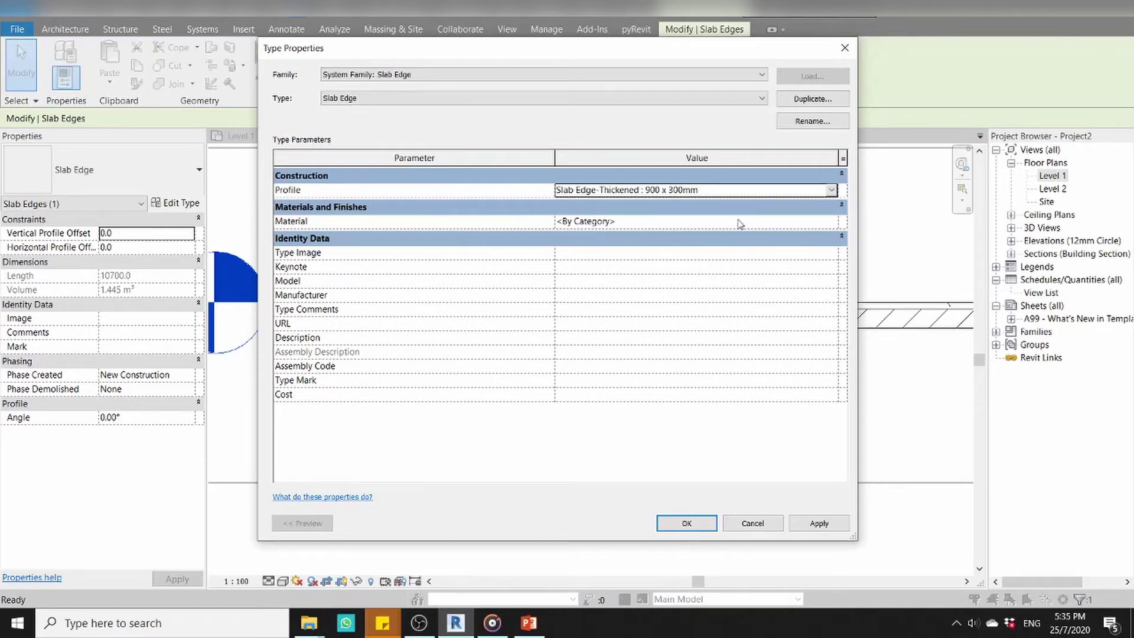
- Browse more edge profiles, then cancel the dialog unchanged and deselect the slab edge
{"action": "left_click", "coordinate": [831, 189]}
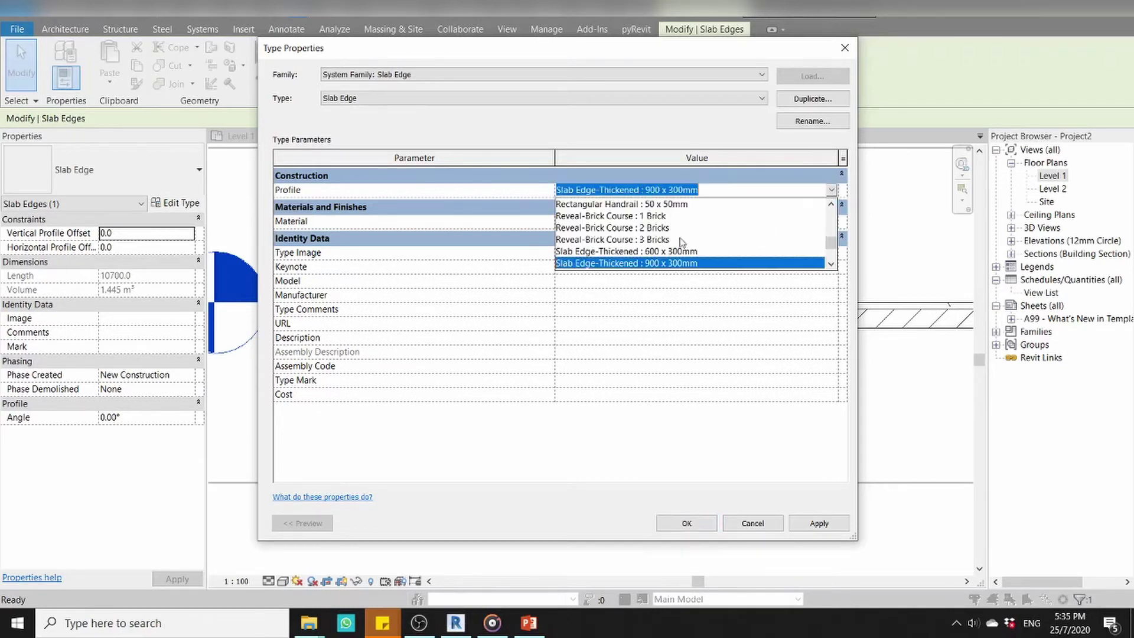
{"action": "scroll", "coordinate": [659, 255], "scroll_direction": "down", "scroll_amount": 1}
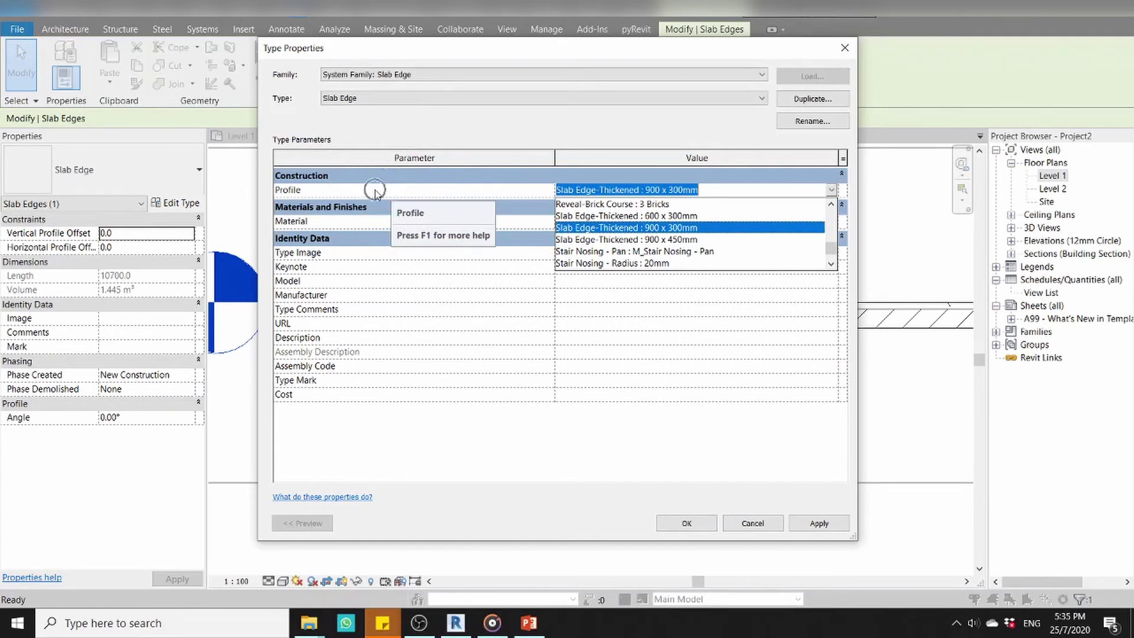
{"action": "left_click", "coordinate": [751, 524]}
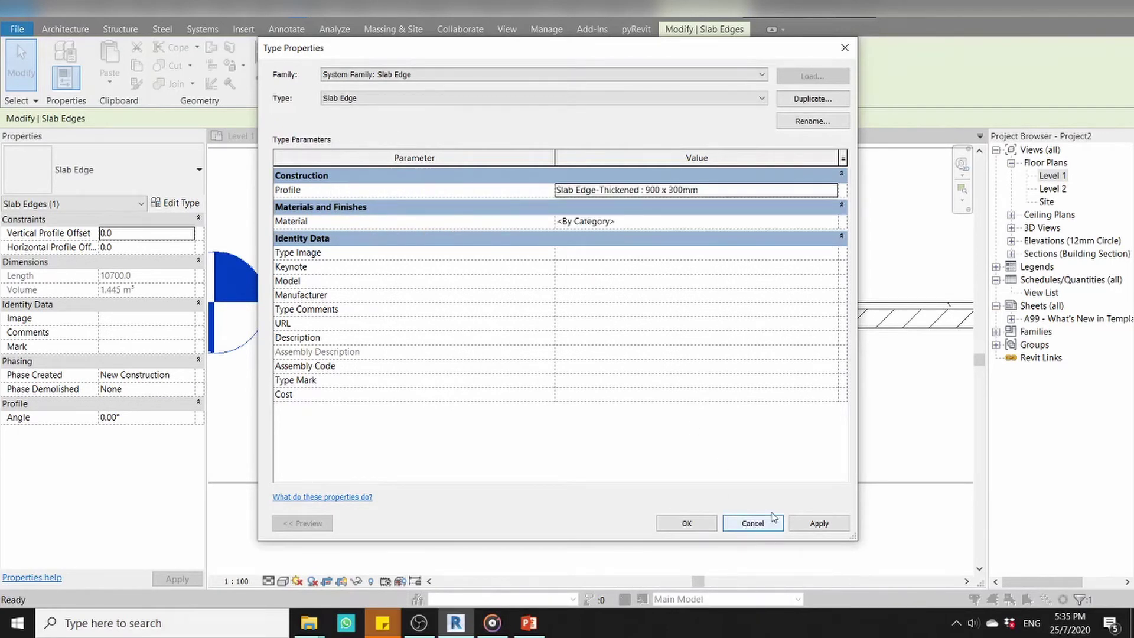
{"action": "left_click", "coordinate": [762, 524]}
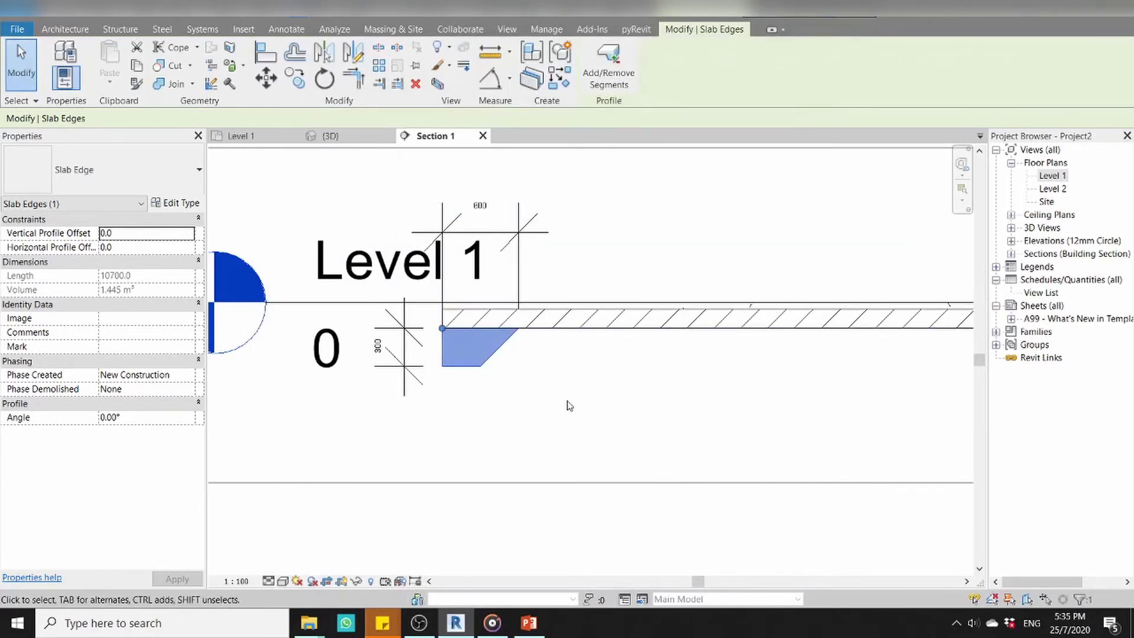
{"action": "left_click", "coordinate": [509, 397]}
- In the Project Browser, expand Families > Profiles > Slab Edge-Thickened and select the 600 x 300mm type
{"action": "scroll", "coordinate": [509, 398], "scroll_direction": "down", "scroll_amount": 2}
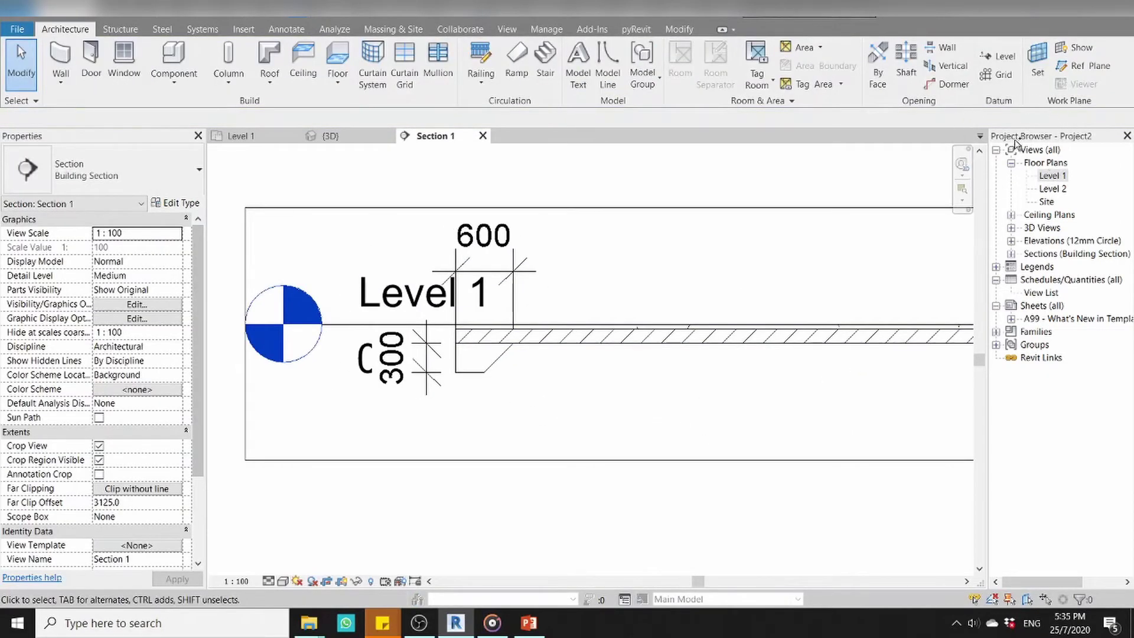
{"action": "left_click", "coordinate": [997, 333]}
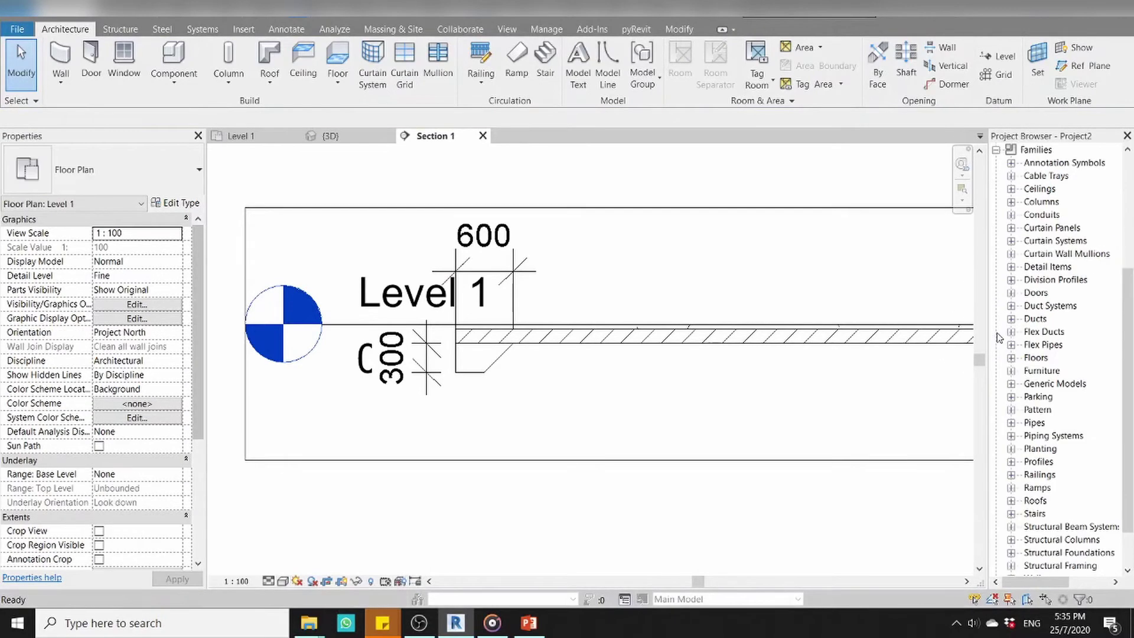
{"action": "scroll", "coordinate": [1071, 378], "scroll_direction": "down", "scroll_amount": 1}
{"action": "scroll", "coordinate": [1054, 446], "scroll_direction": "down", "scroll_amount": 1}
{"action": "scroll", "coordinate": [1055, 447], "scroll_direction": "down", "scroll_amount": 2}
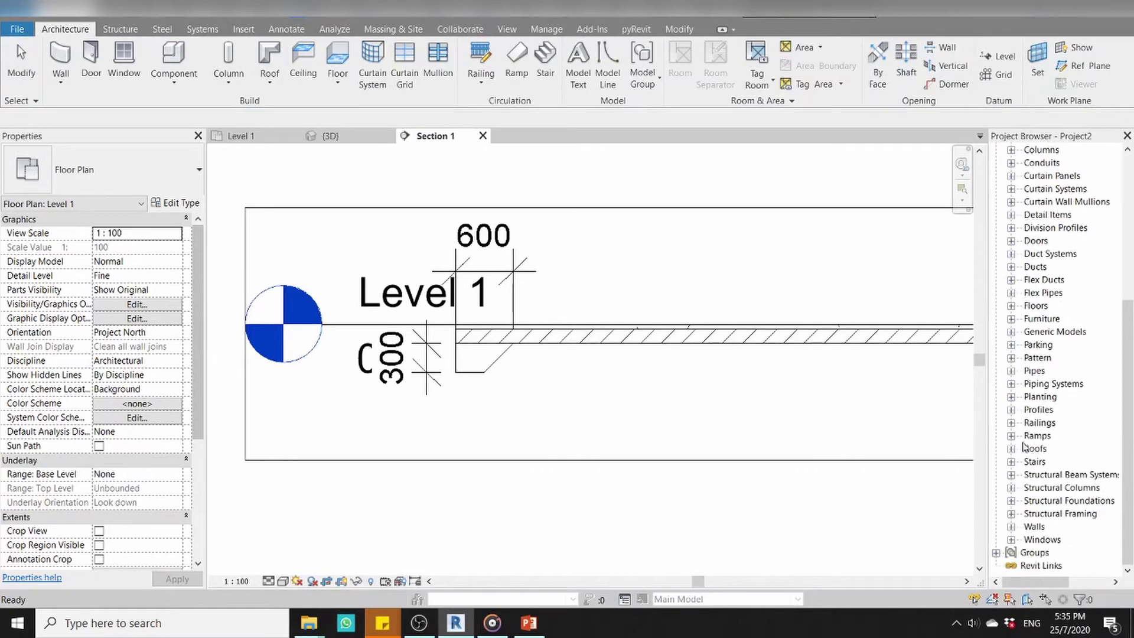
{"action": "left_click", "coordinate": [1014, 414]}
{"action": "left_click", "coordinate": [1012, 411]}
{"action": "scroll", "coordinate": [1015, 413], "scroll_direction": "down", "scroll_amount": 1}
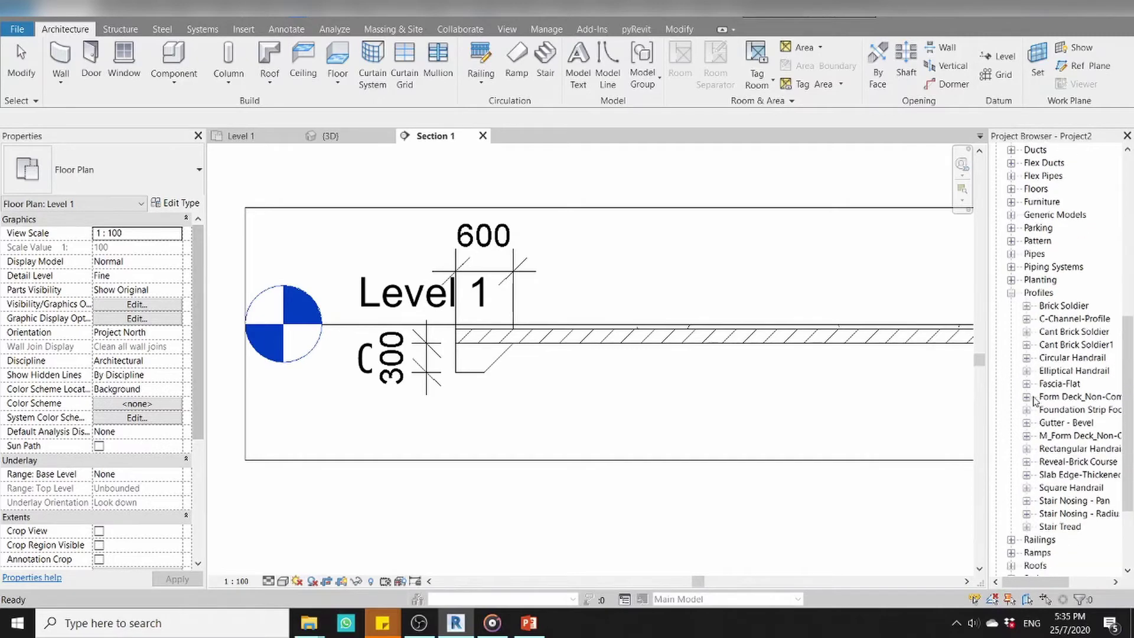
{"action": "left_click_drag", "start_coordinate": [1032, 589], "coordinate": [1044, 589]}
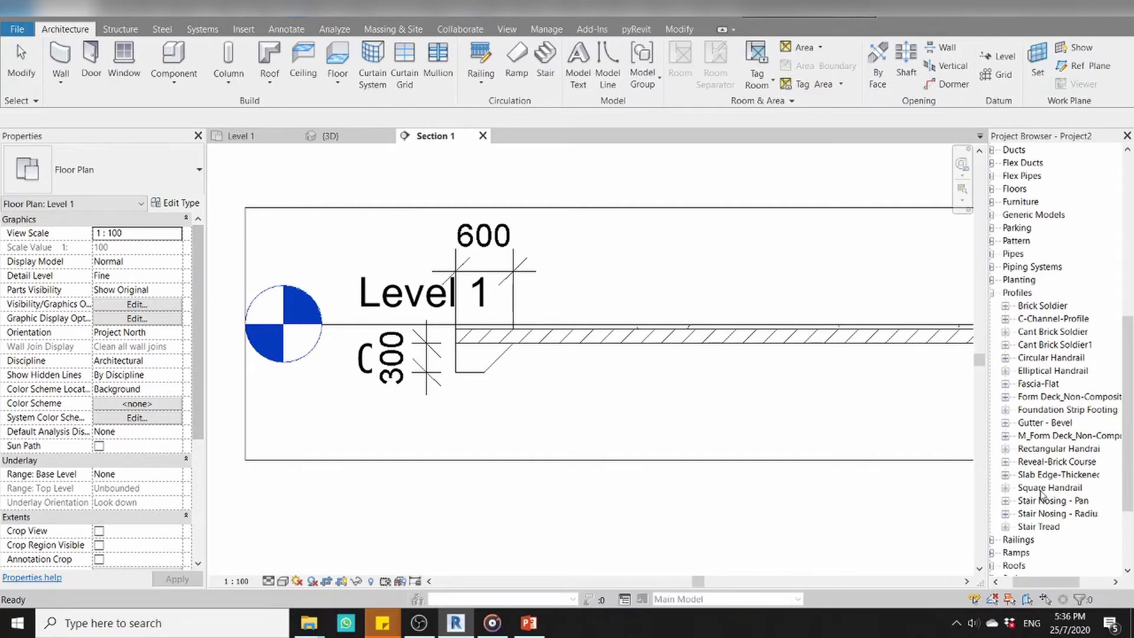
{"action": "left_click", "coordinate": [1041, 494]}
{"action": "left_click", "coordinate": [1034, 478]}
{"action": "left_click", "coordinate": [1006, 475]}
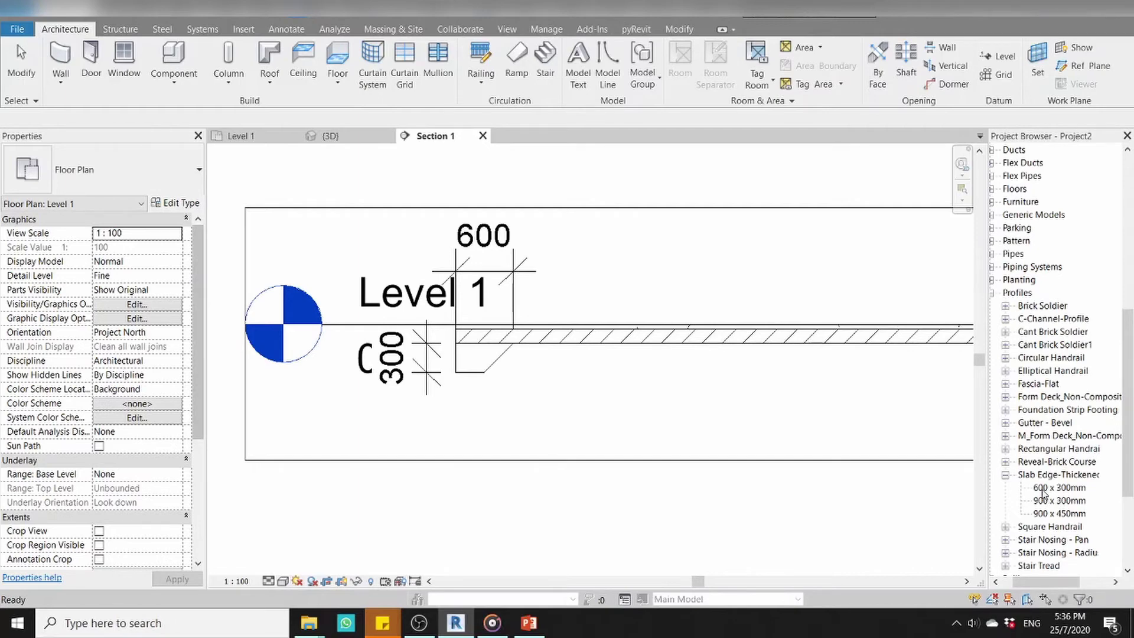
{"action": "left_click", "coordinate": [1041, 489]}
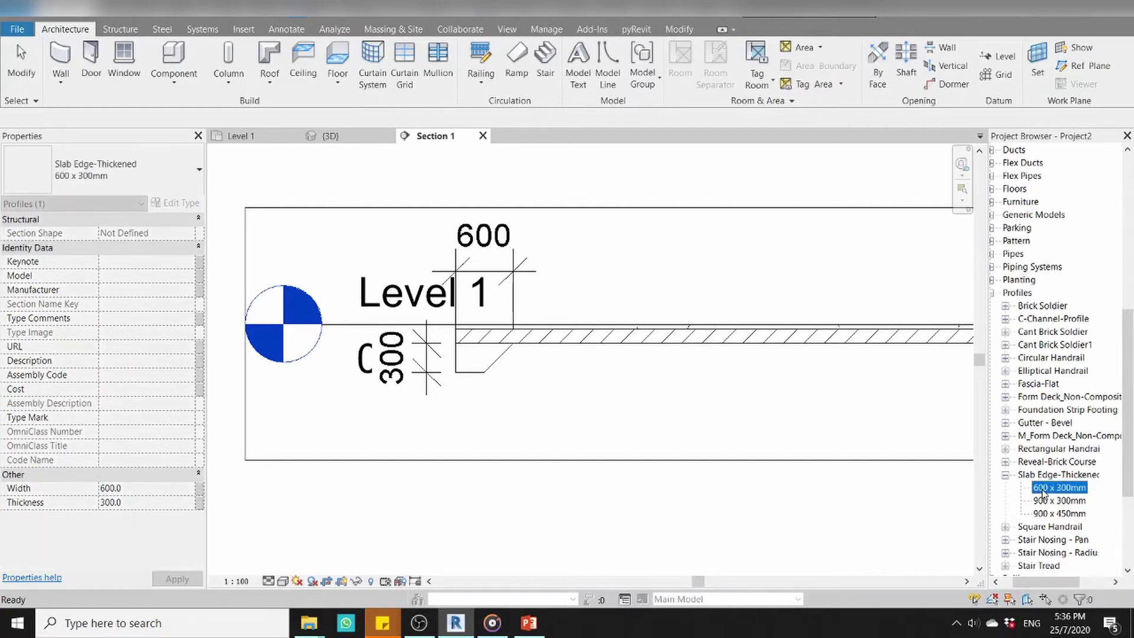
- Duplicate the 600 x 300mm type and rename the copy 500 x 200mm
{"action": "right_click", "coordinate": [1040, 490]}
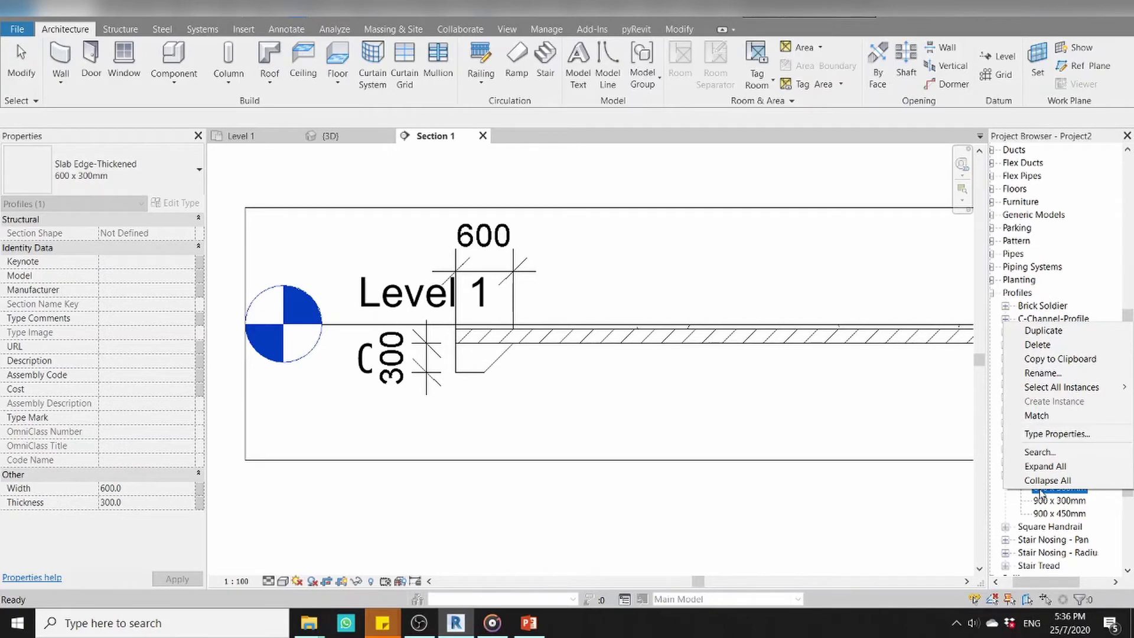
{"action": "left_click", "coordinate": [1043, 330]}
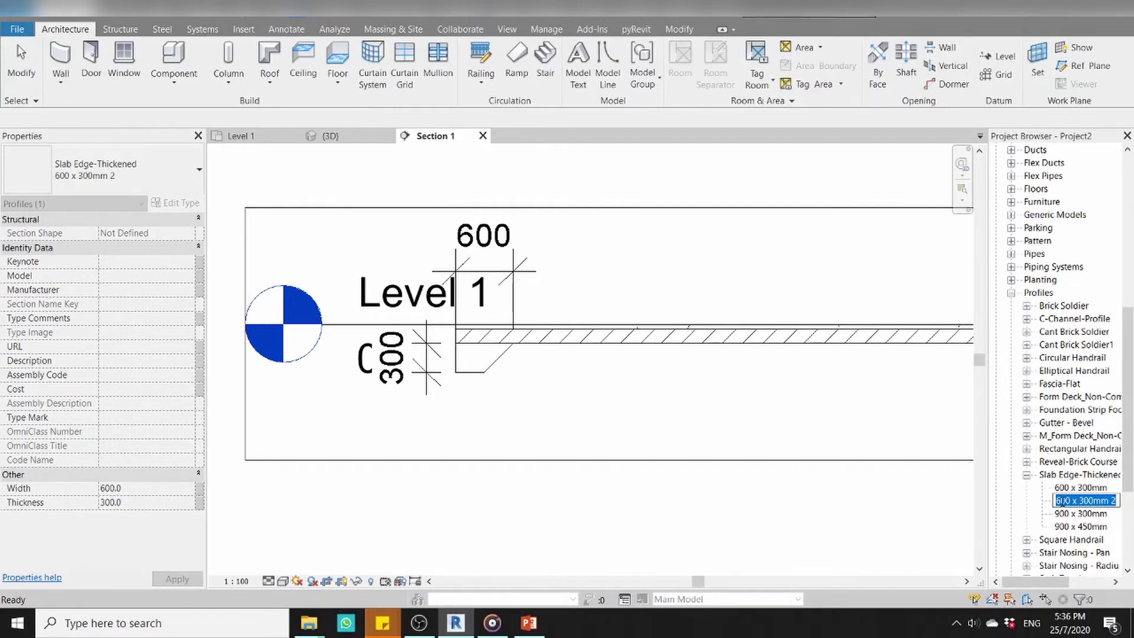
{"action": "left_click", "coordinate": [1057, 501]}
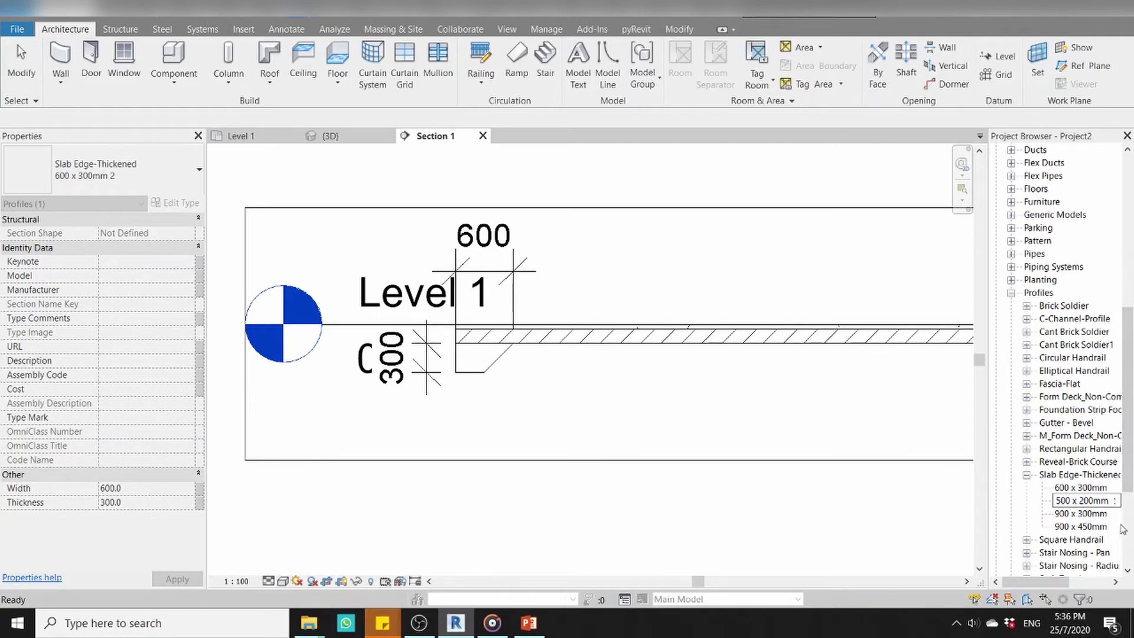
{"action": "key", "text": "BackSpace"}
{"action": "left_click", "coordinate": [933, 495]}
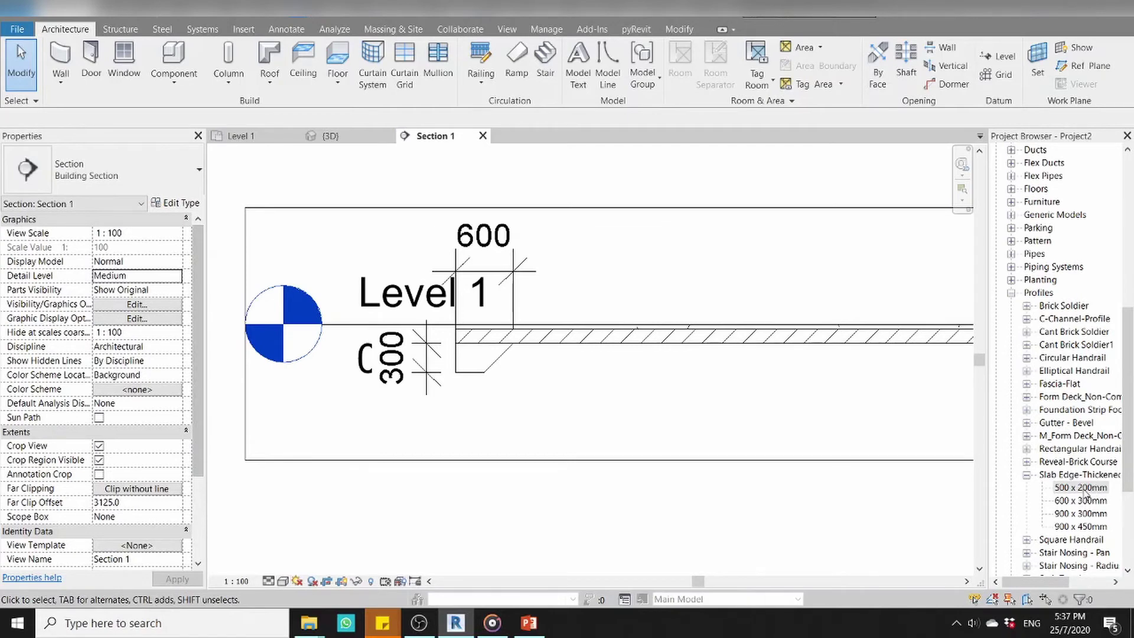
- In the 500 x 200mm profile's Type Properties, set Width to 500 and Thickness to 200
{"action": "right_click", "coordinate": [1065, 489]}
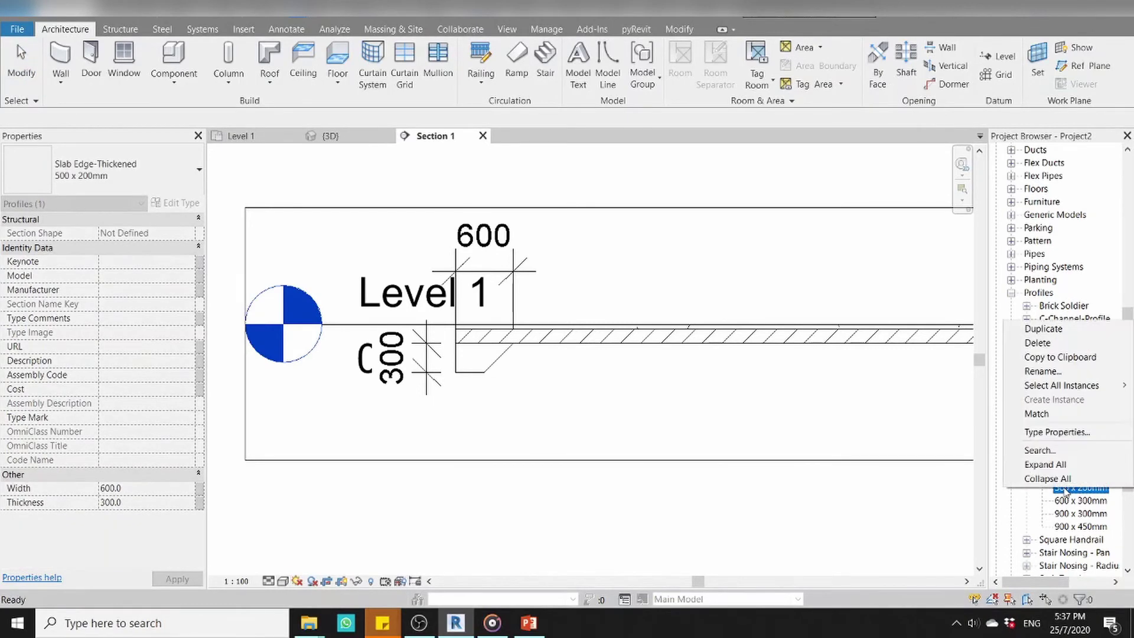
{"action": "left_click", "coordinate": [1041, 435]}
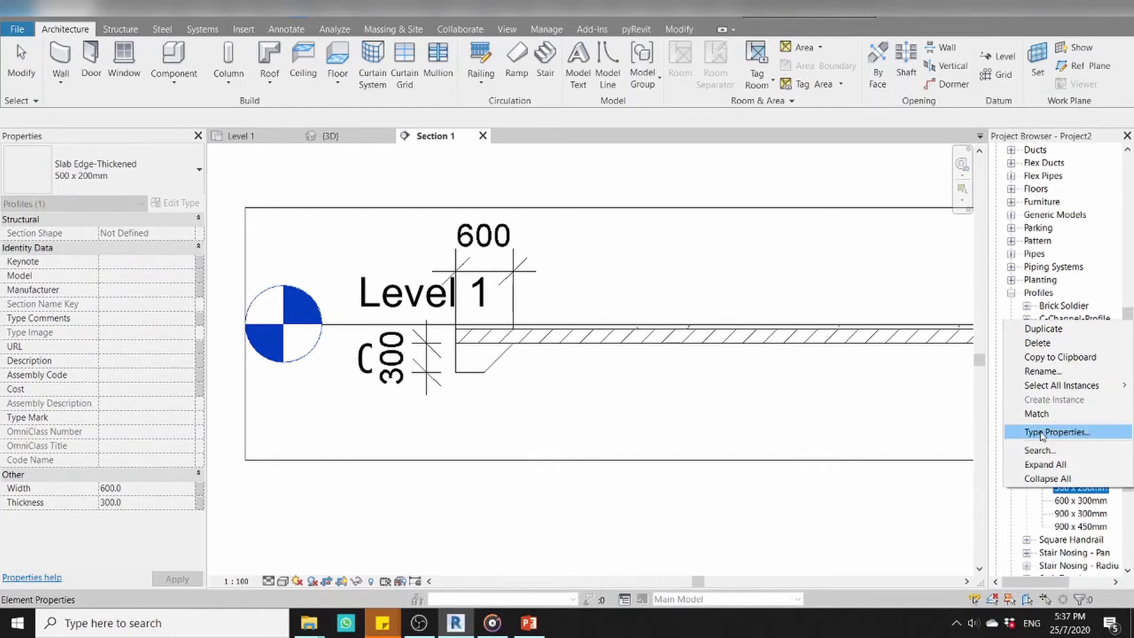
{"action": "left_click", "coordinate": [1041, 436]}
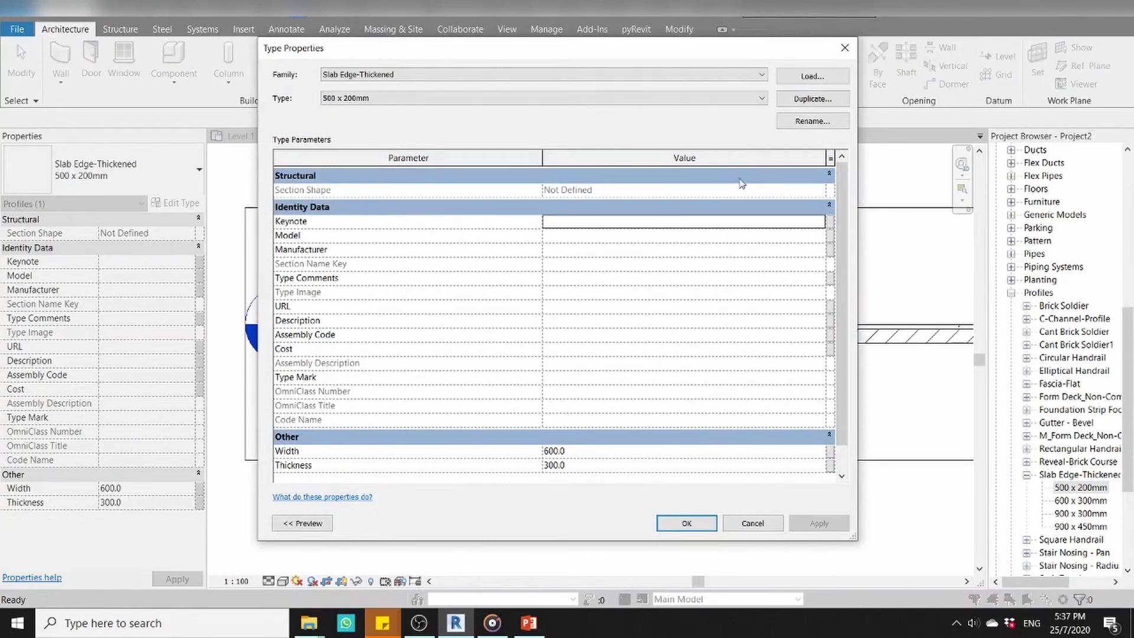
{"action": "left_click", "coordinate": [362, 99]}
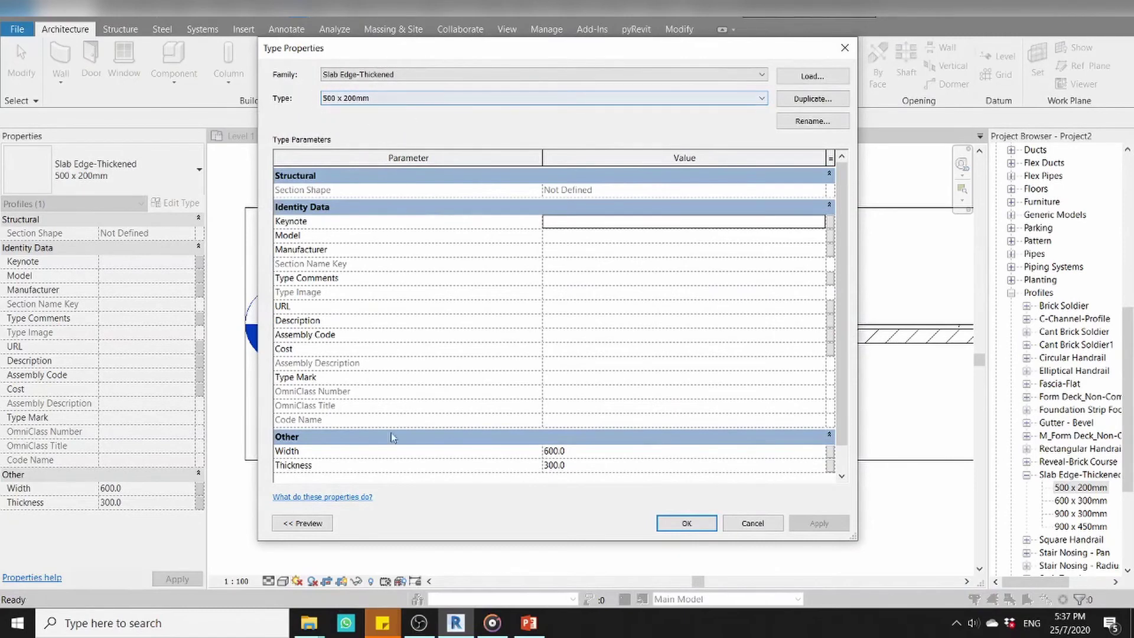
{"action": "left_click", "coordinate": [585, 473]}
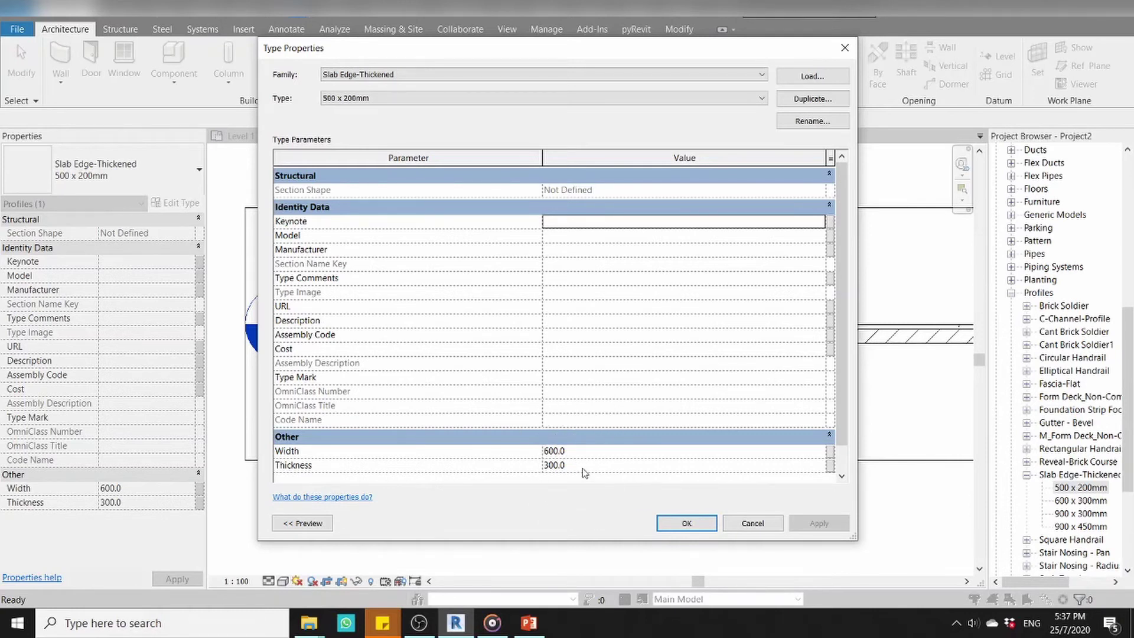
{"action": "left_click", "coordinate": [1079, 504]}
{"action": "left_click", "coordinate": [585, 455]}
{"action": "type", "text": "500"}
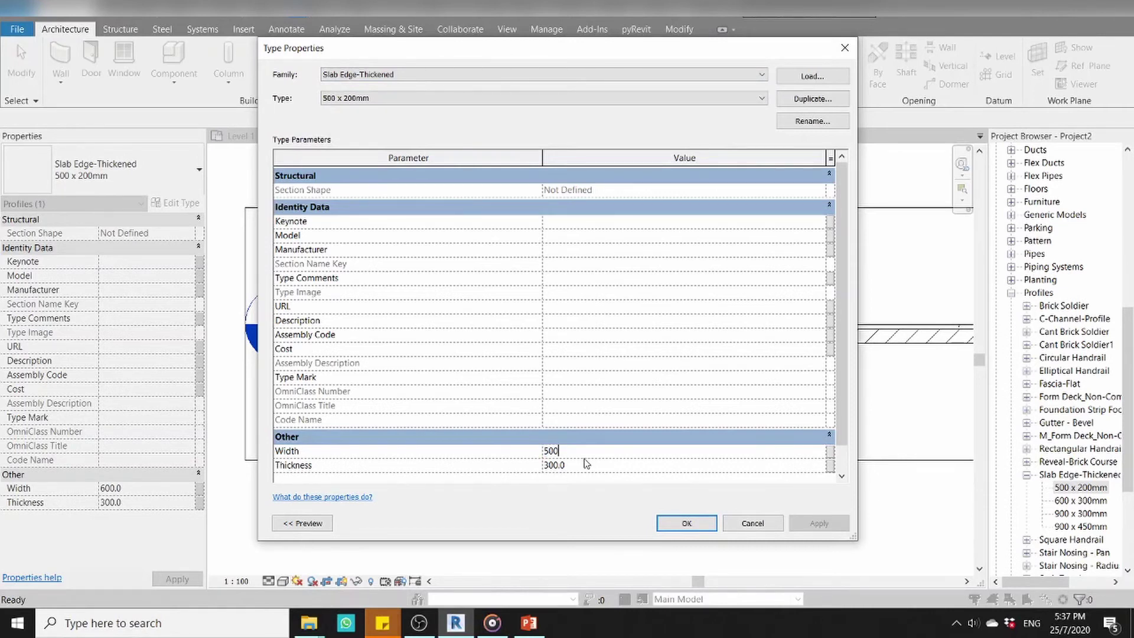
{"action": "left_click", "coordinate": [589, 467]}
{"action": "type", "text": "200"}
{"action": "left_click", "coordinate": [686, 523]}
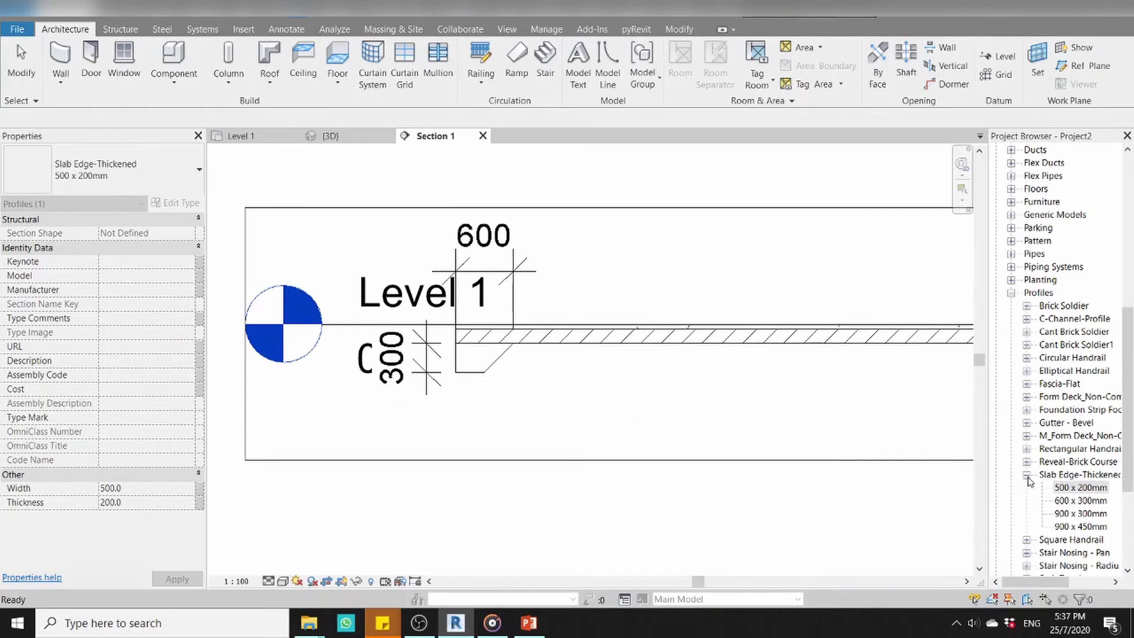
- Duplicate the slab edge type as Slab Edge 500x200 with profile Slab Edge-Thickened : 500 x 200mm
{"action": "left_click", "coordinate": [1028, 475]}
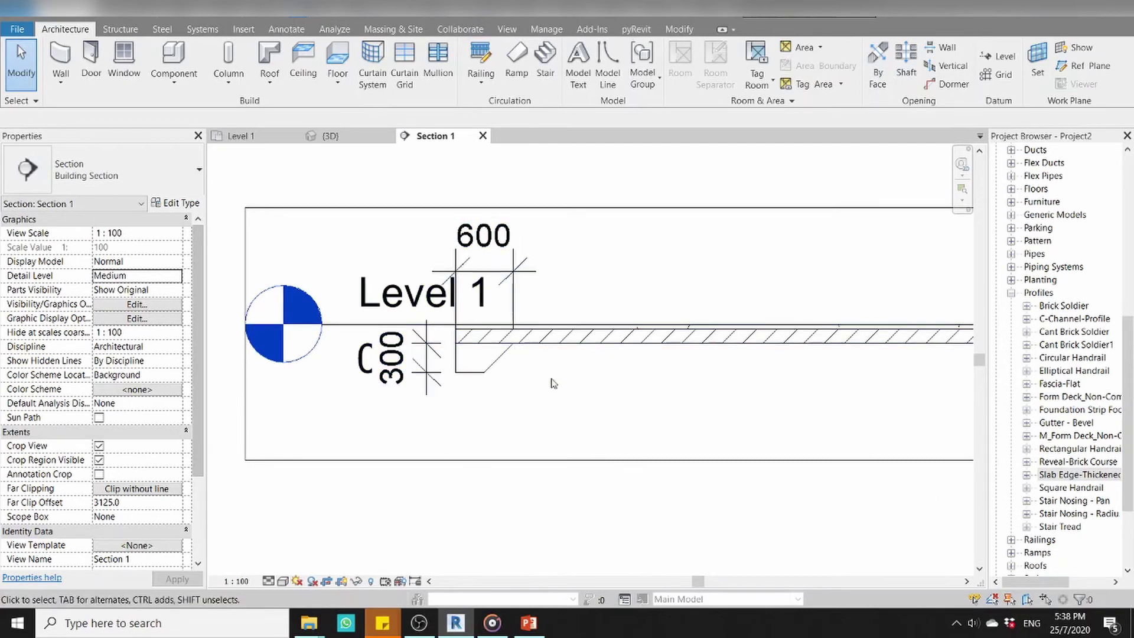
{"action": "left_click", "coordinate": [474, 380]}
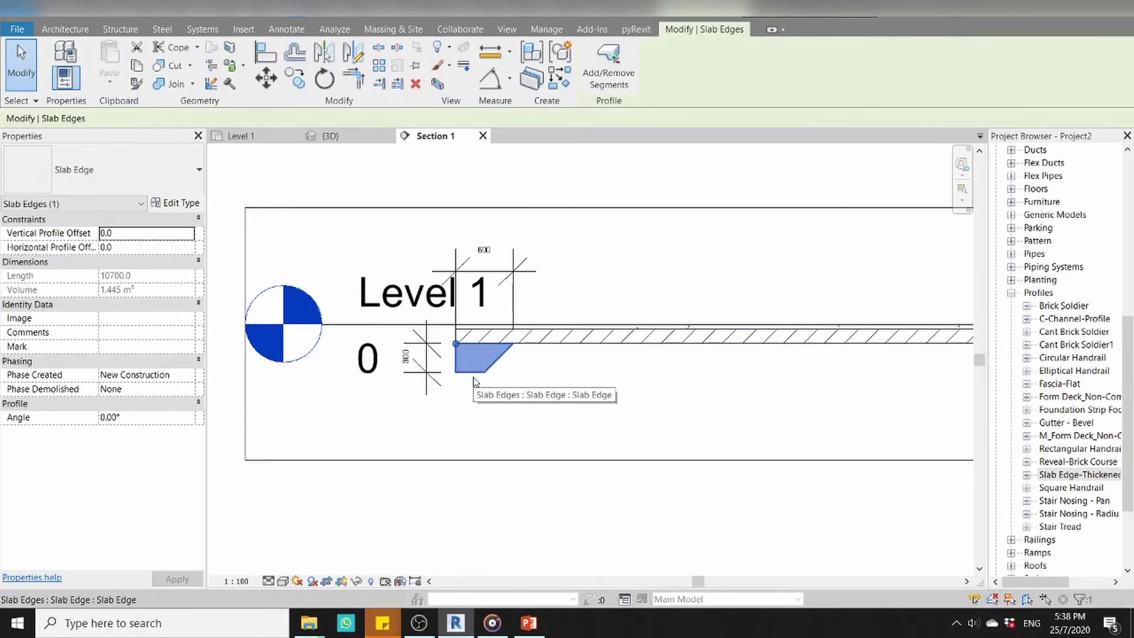
{"action": "left_click", "coordinate": [172, 205]}
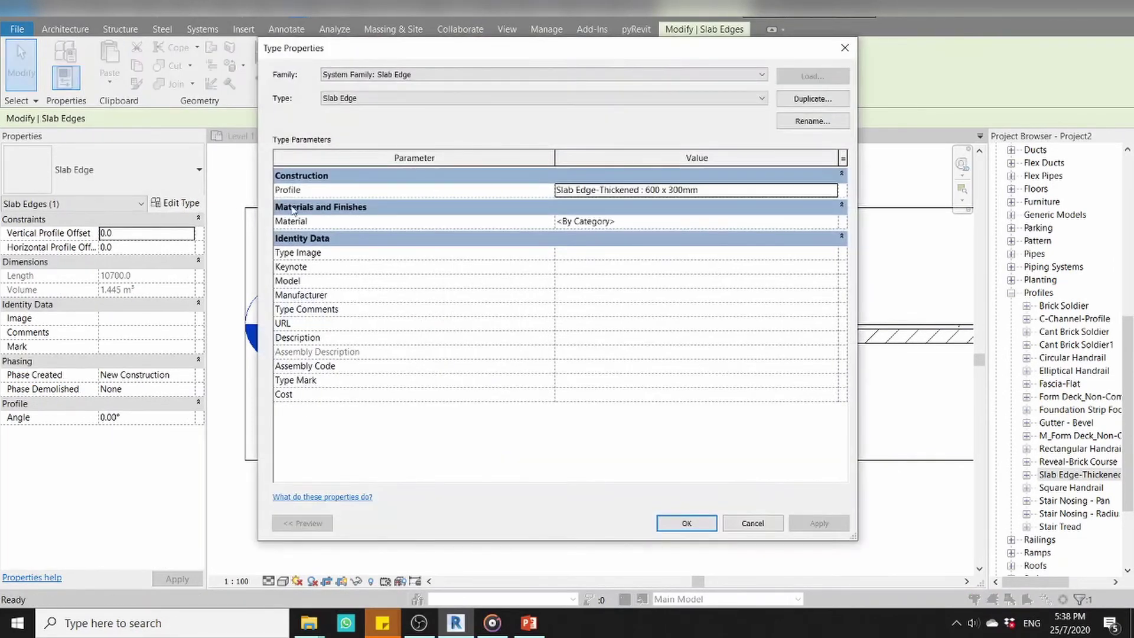
{"action": "left_click", "coordinate": [818, 100]}
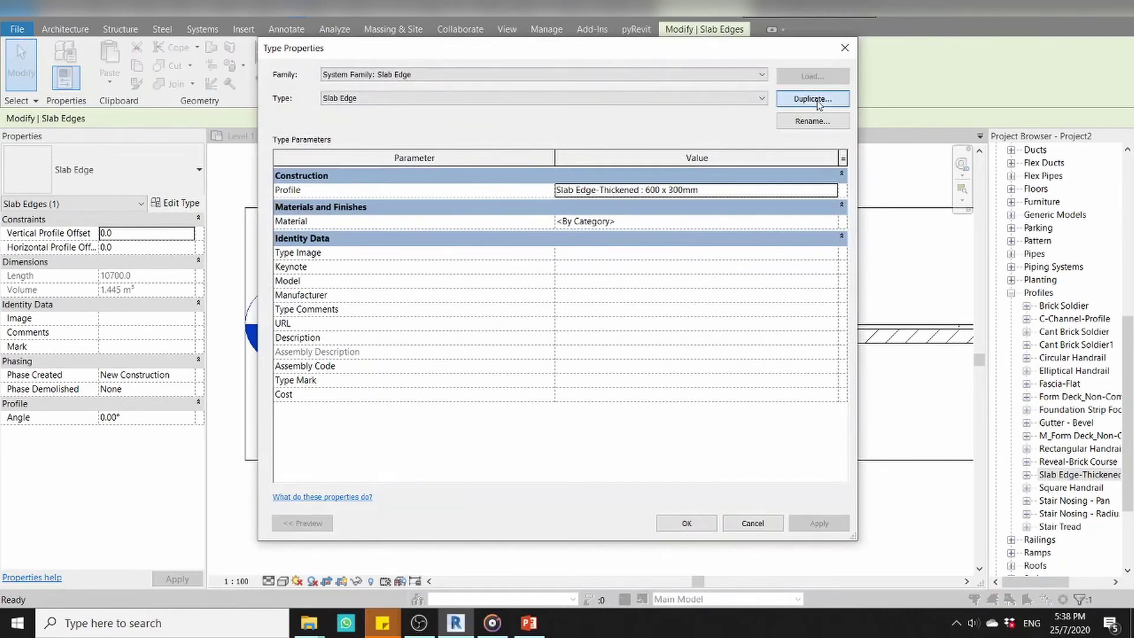
{"action": "left_click", "coordinate": [482, 195]}
{"action": "type", "text": "Slab Edge 500x200"}
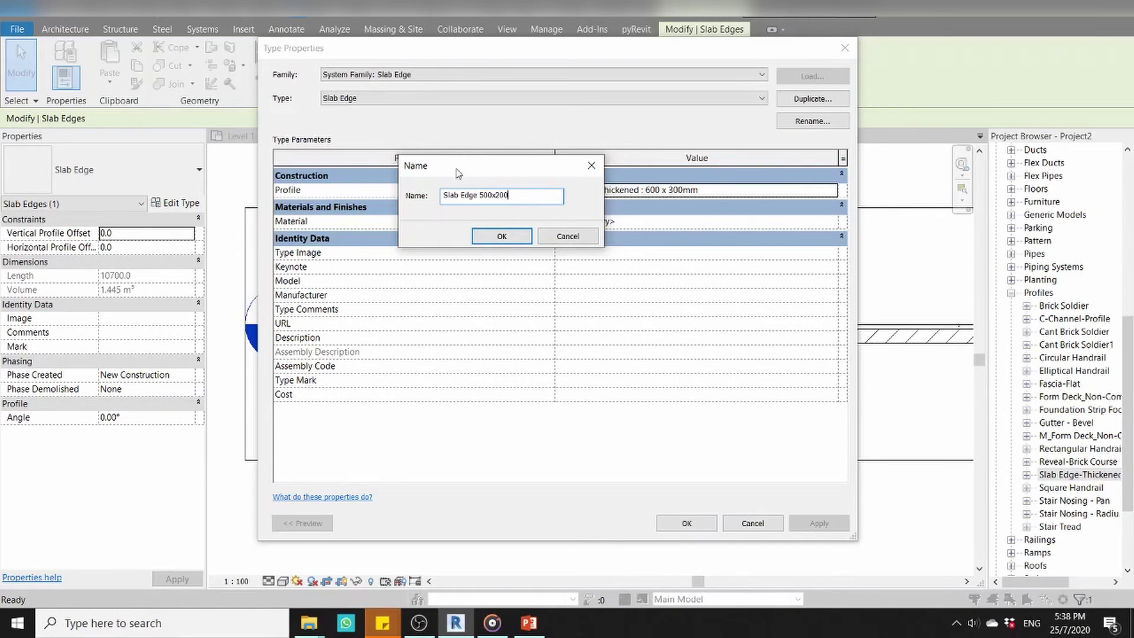
{"action": "left_click", "coordinate": [515, 237]}
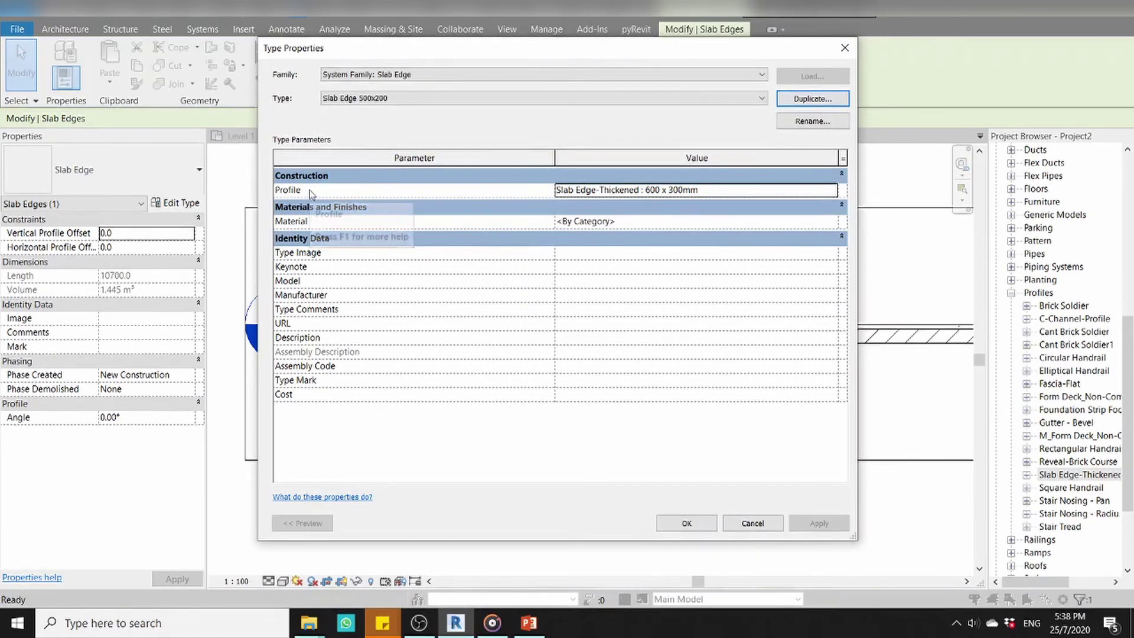
{"action": "left_click", "coordinate": [832, 190]}
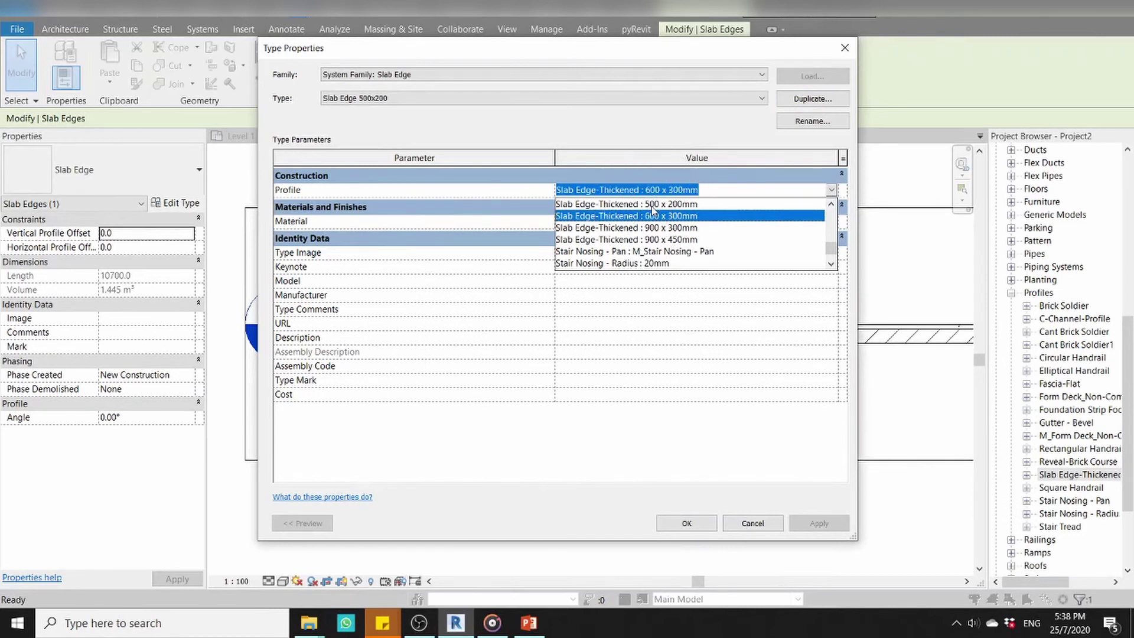
{"action": "left_click", "coordinate": [652, 205]}
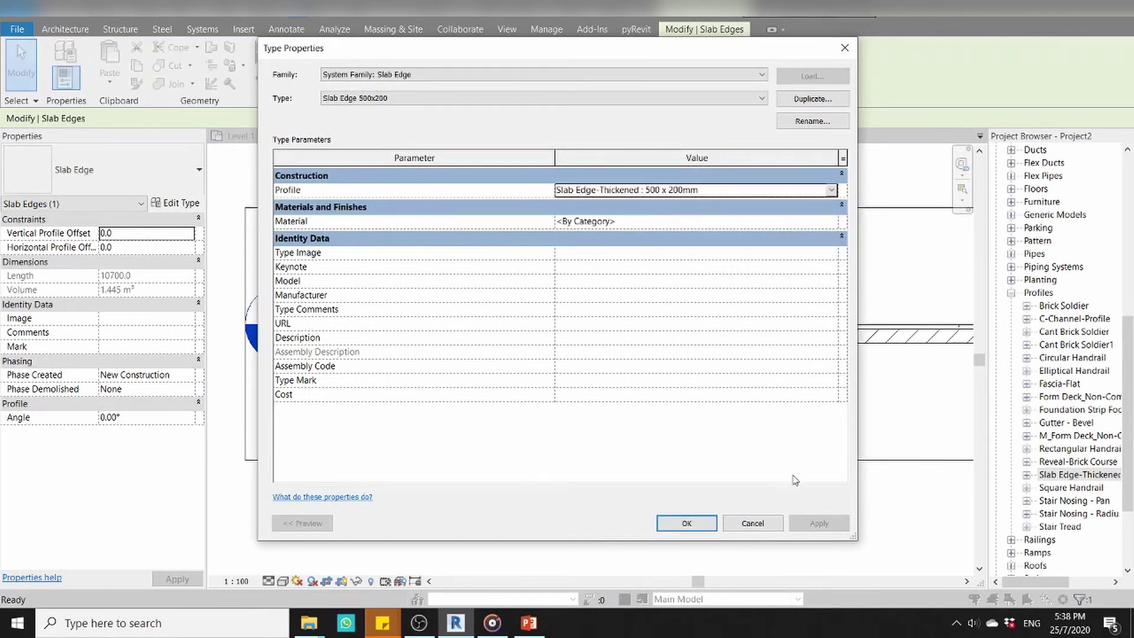
{"action": "left_click", "coordinate": [684, 523]}
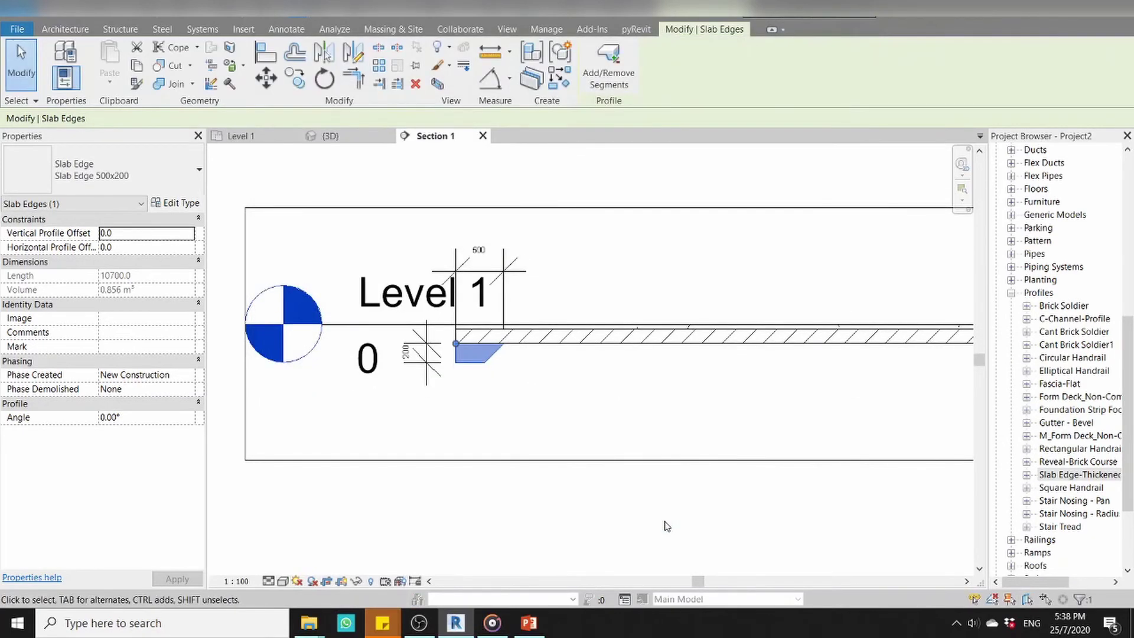
- Zoom out in Section 1, select the slab edge, and open its Edit Type settings
{"action": "left_click", "coordinate": [602, 451]}
{"action": "scroll", "coordinate": [478, 385], "scroll_direction": "up", "scroll_amount": 1}
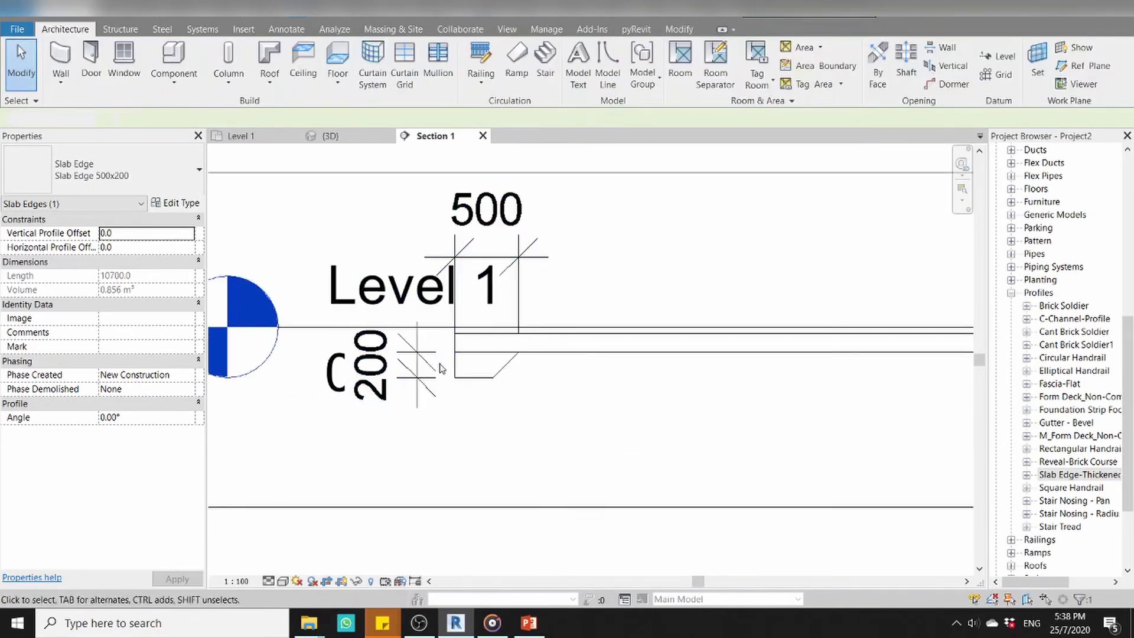
{"action": "left_click", "coordinate": [570, 427]}
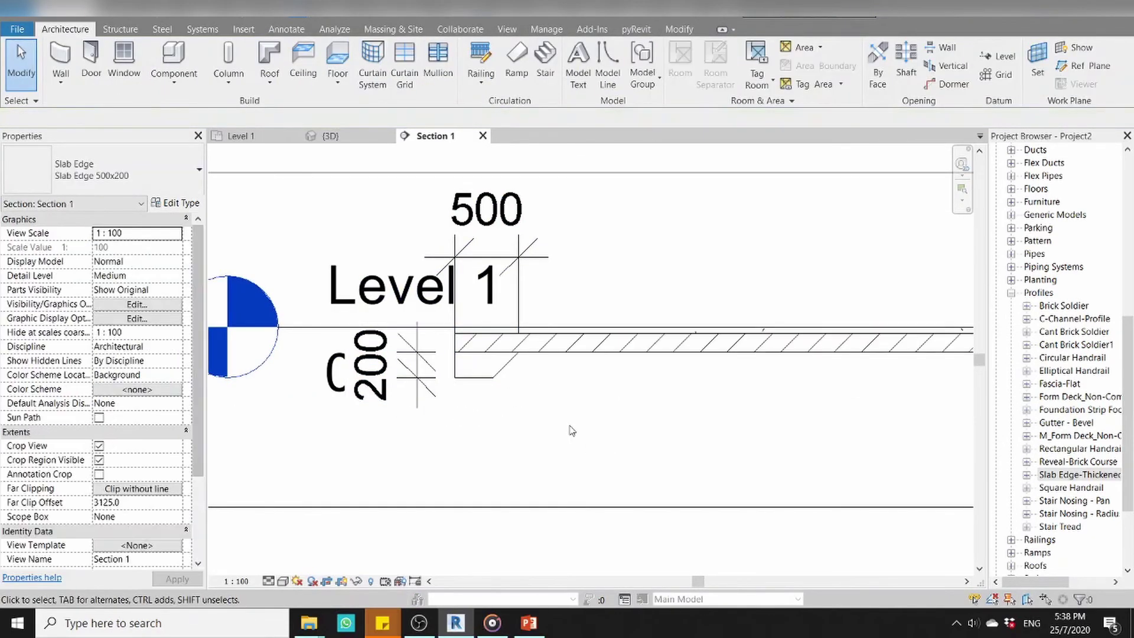
{"action": "scroll", "coordinate": [567, 401], "scroll_direction": "down", "scroll_amount": 2}
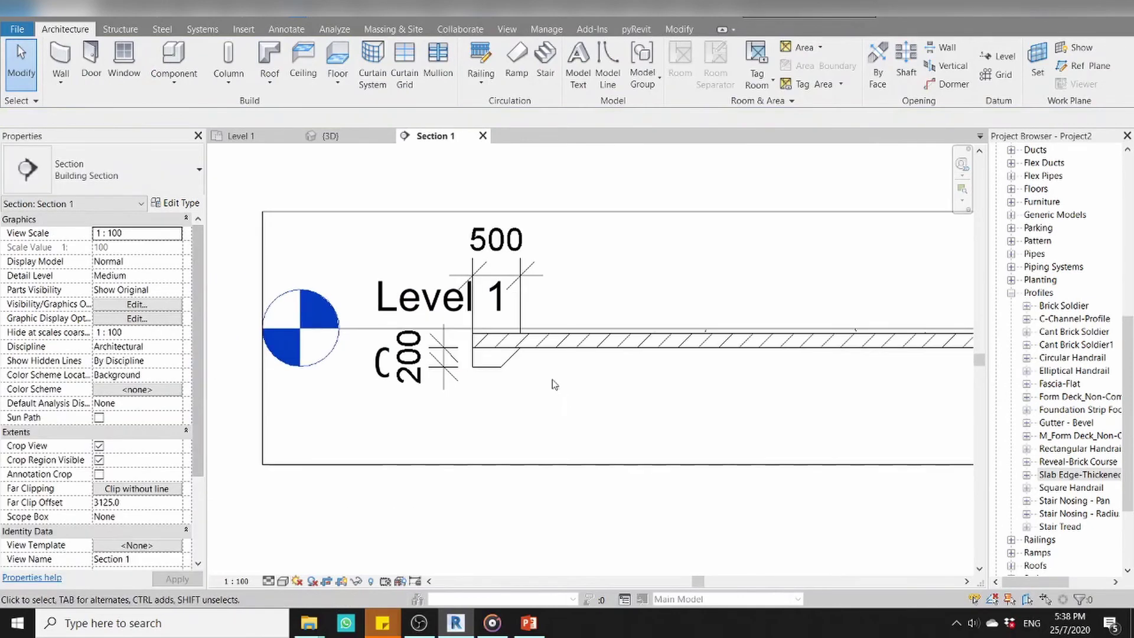
{"action": "scroll", "coordinate": [573, 388], "scroll_direction": "down", "scroll_amount": 2}
{"action": "left_click", "coordinate": [478, 359]}
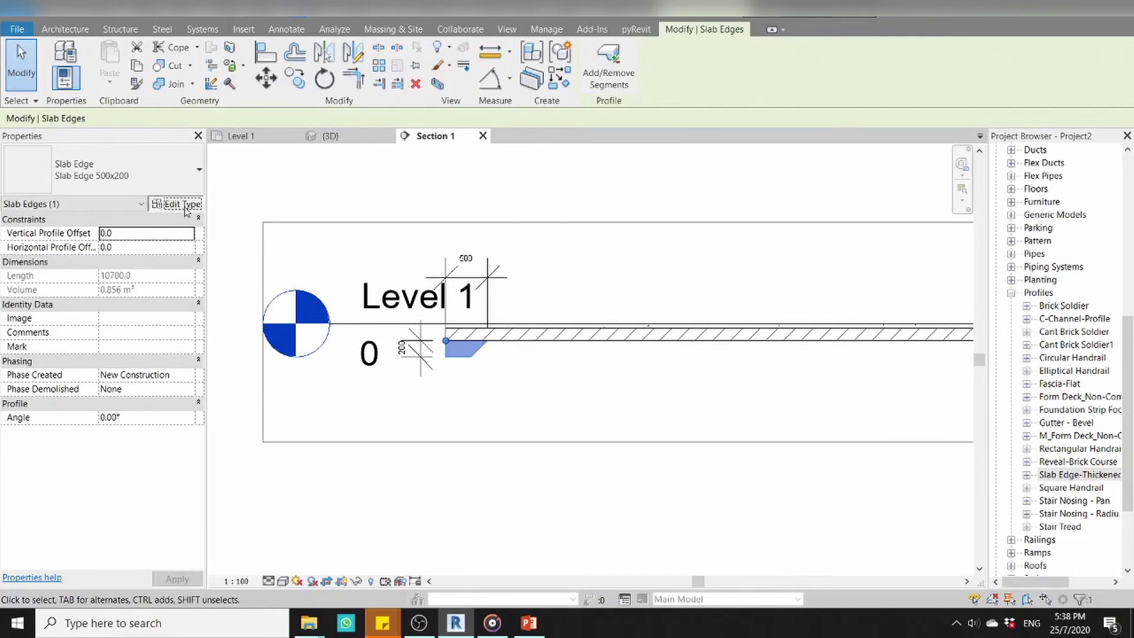
{"action": "left_click", "coordinate": [171, 202]}
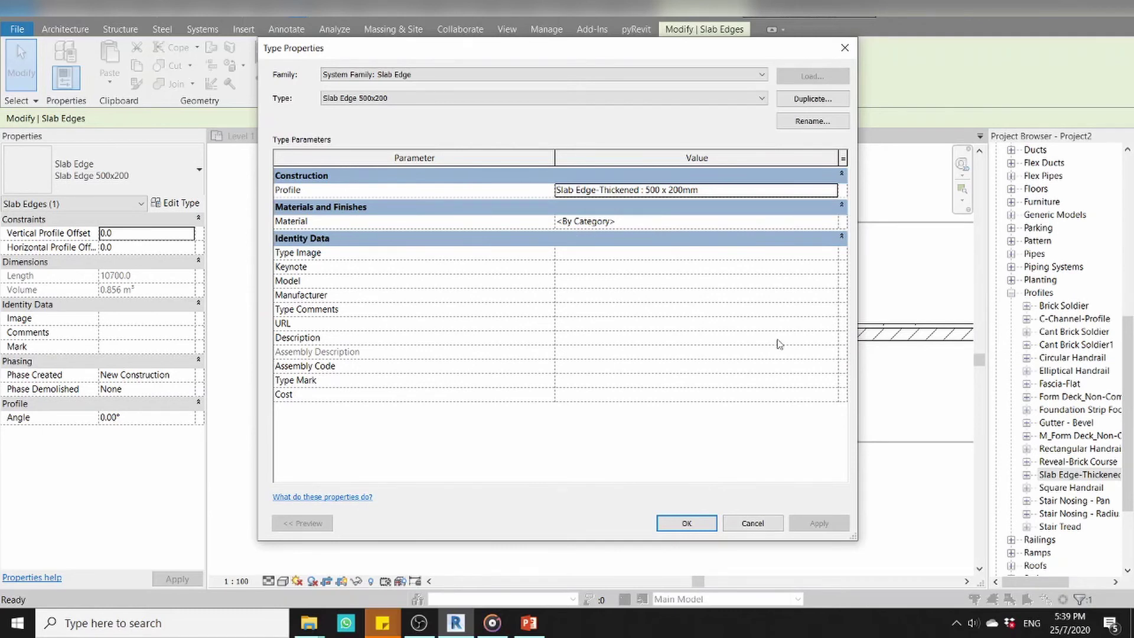
- Browse the Material Browser but keep the slab edge material as By Category
{"action": "left_click", "coordinate": [814, 219]}
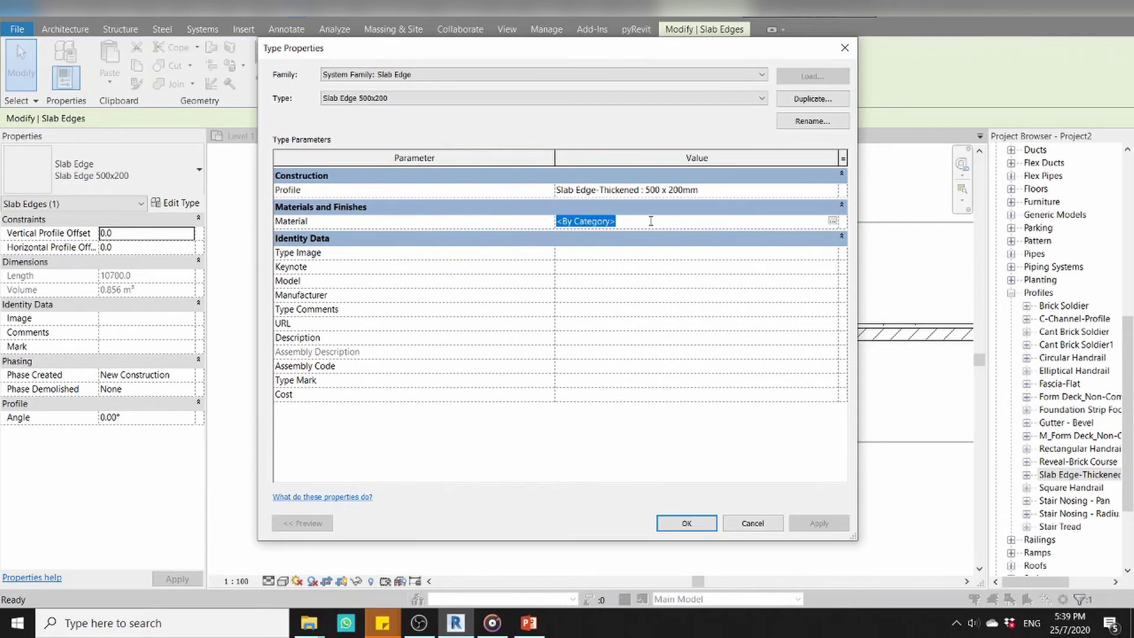
{"action": "left_click", "coordinate": [651, 221]}
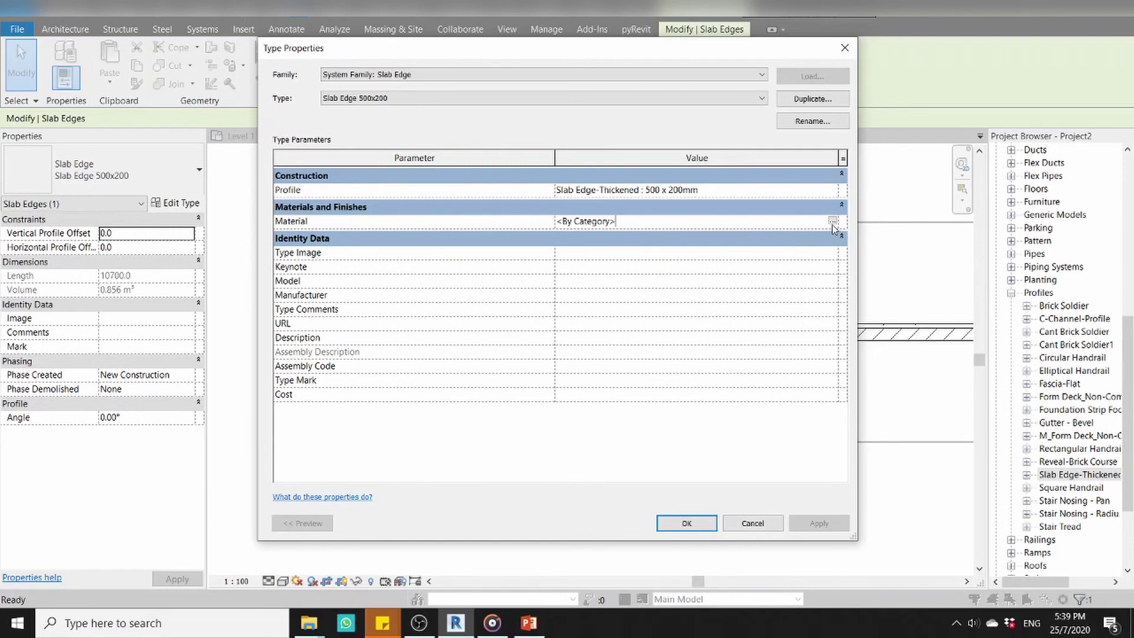
{"action": "left_click", "coordinate": [832, 224]}
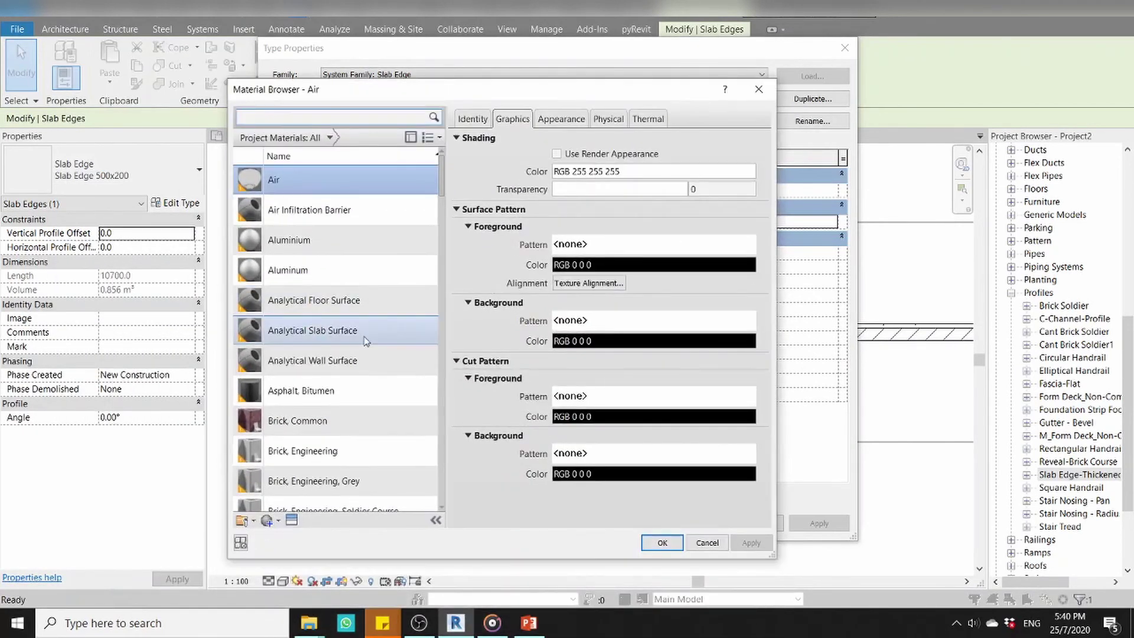
{"action": "scroll", "coordinate": [354, 384], "scroll_direction": "down", "scroll_amount": 3}
{"action": "scroll", "coordinate": [346, 433], "scroll_direction": "down", "scroll_amount": 5}
{"action": "scroll", "coordinate": [346, 434], "scroll_direction": "down", "scroll_amount": 8}
{"action": "scroll", "coordinate": [345, 436], "scroll_direction": "down", "scroll_amount": 3}
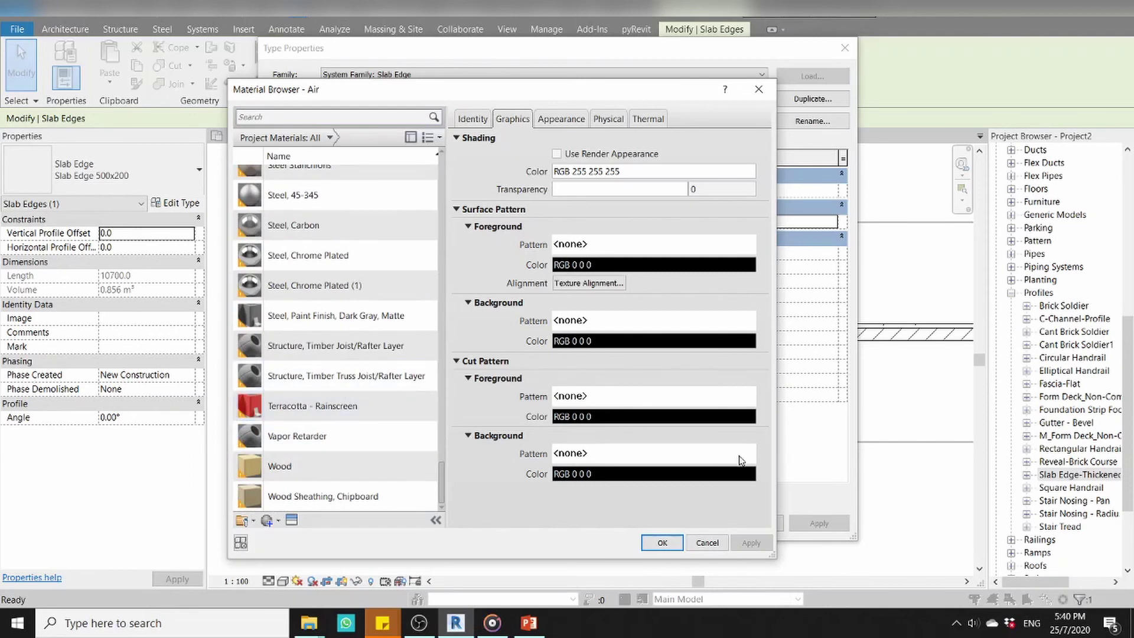
{"action": "left_click", "coordinate": [706, 542]}
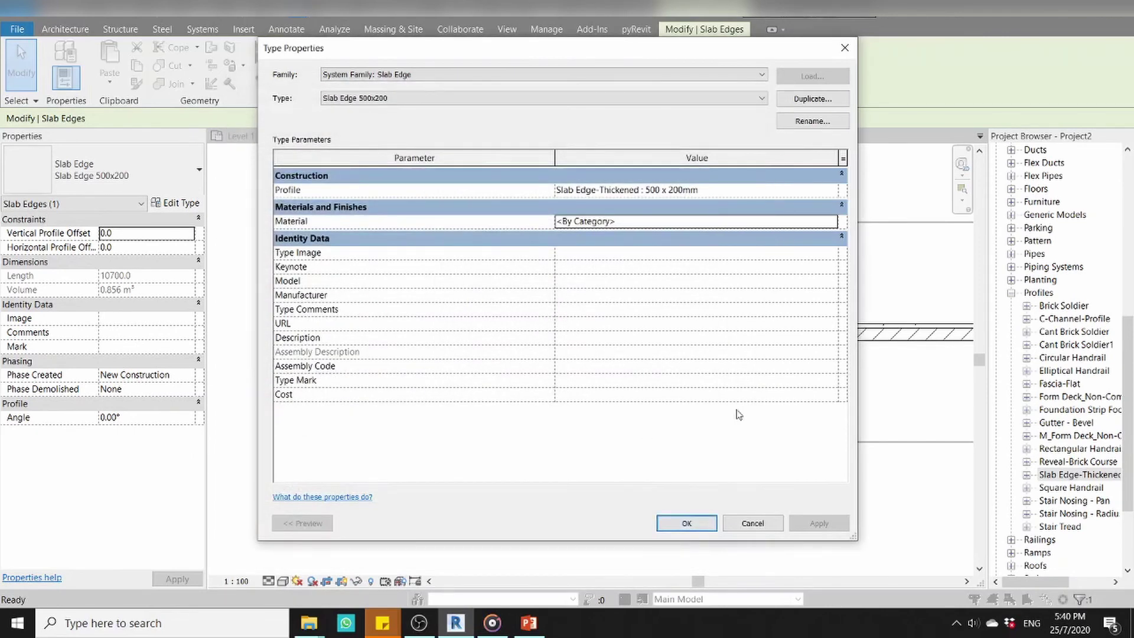
{"action": "left_click", "coordinate": [766, 524]}
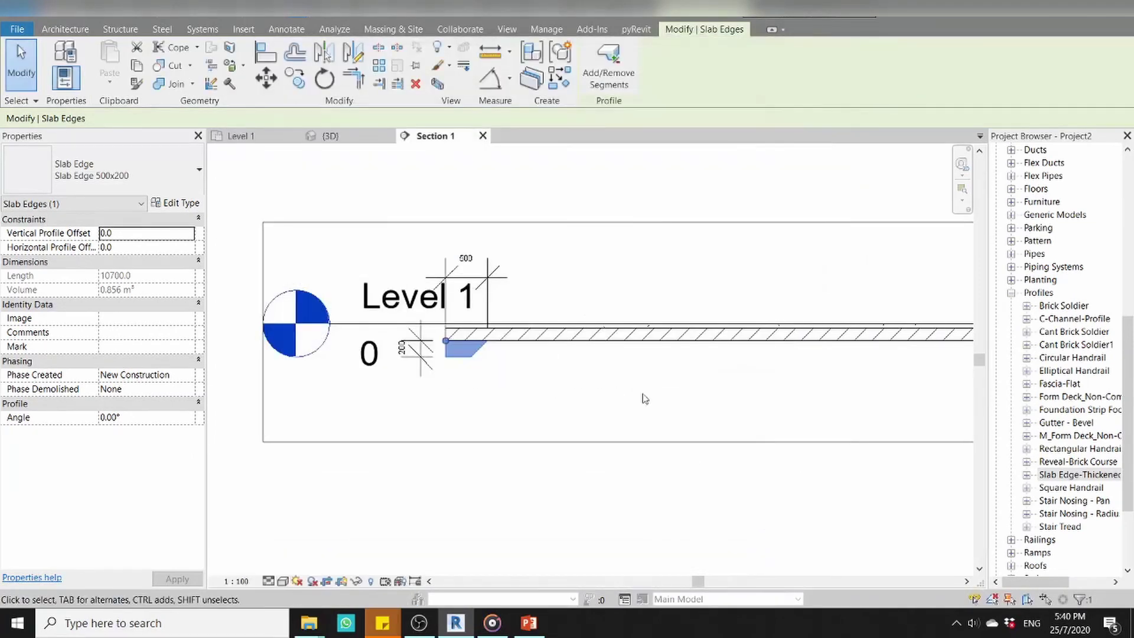
- Recheck the slab edge's type settings unchanged in Section 1, then switch to the {3D} view
{"action": "key", "text": "Escape"}
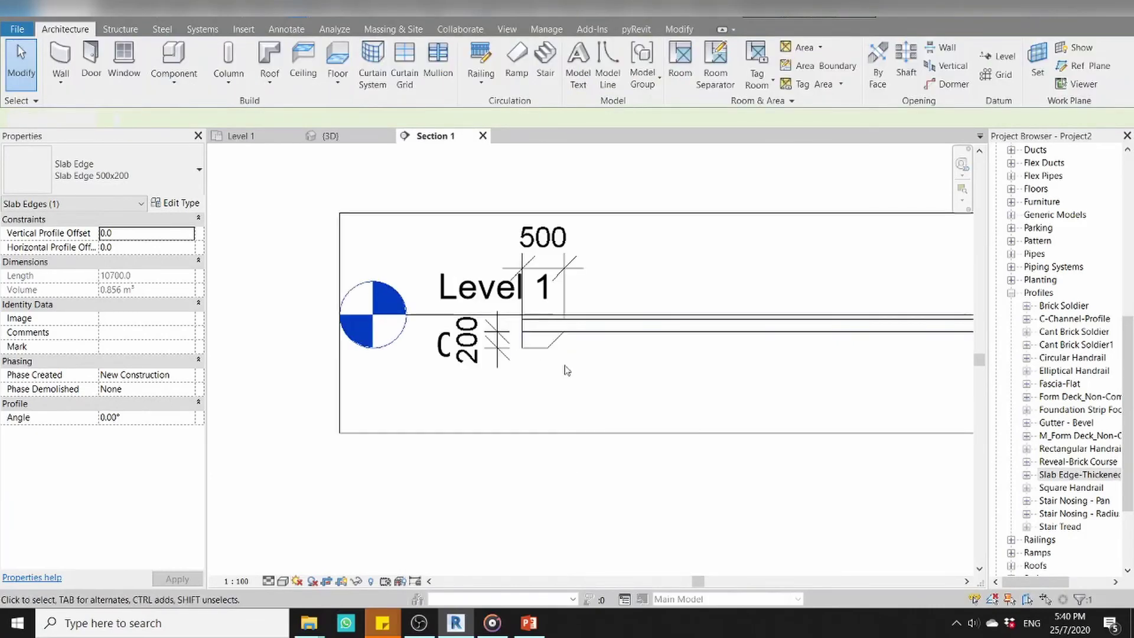
{"action": "middle_click_drag", "start_coordinate": [566, 425], "coordinate": [550, 400]}
{"action": "scroll", "coordinate": [714, 397], "scroll_direction": "down", "scroll_amount": 3}
{"action": "key", "text": "Escape"}
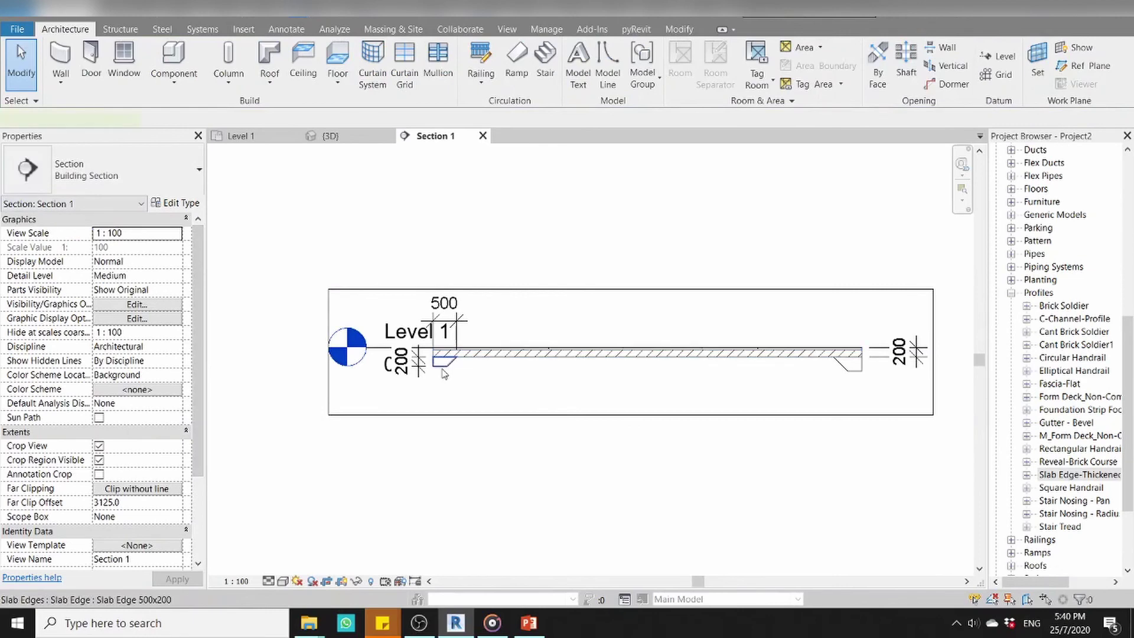
{"action": "left_click", "coordinate": [443, 360]}
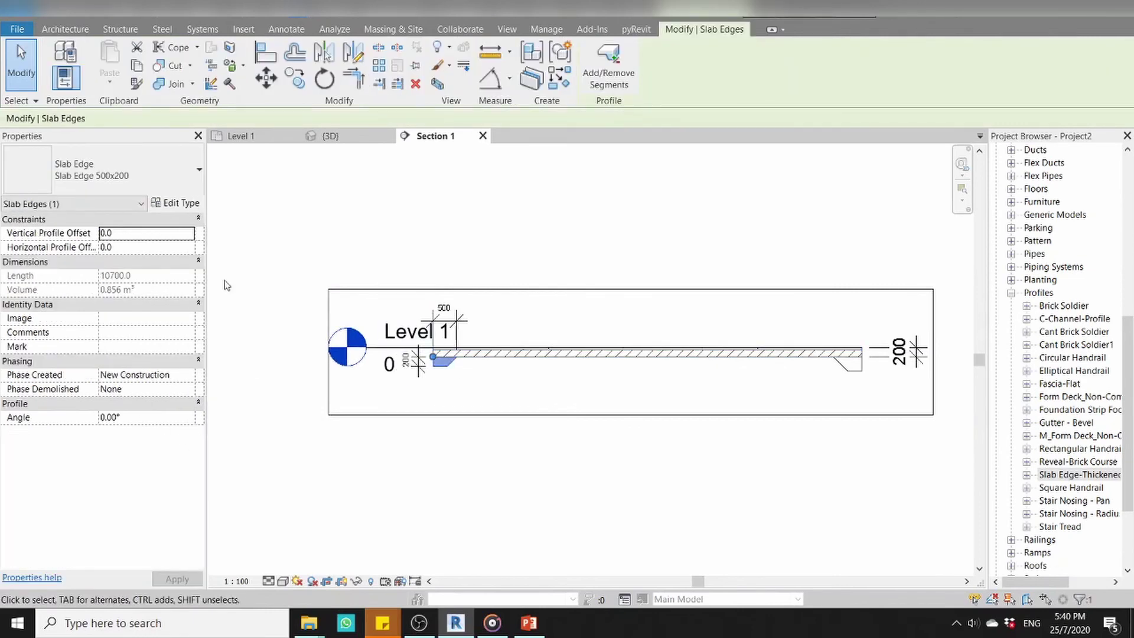
{"action": "left_click", "coordinate": [175, 203]}
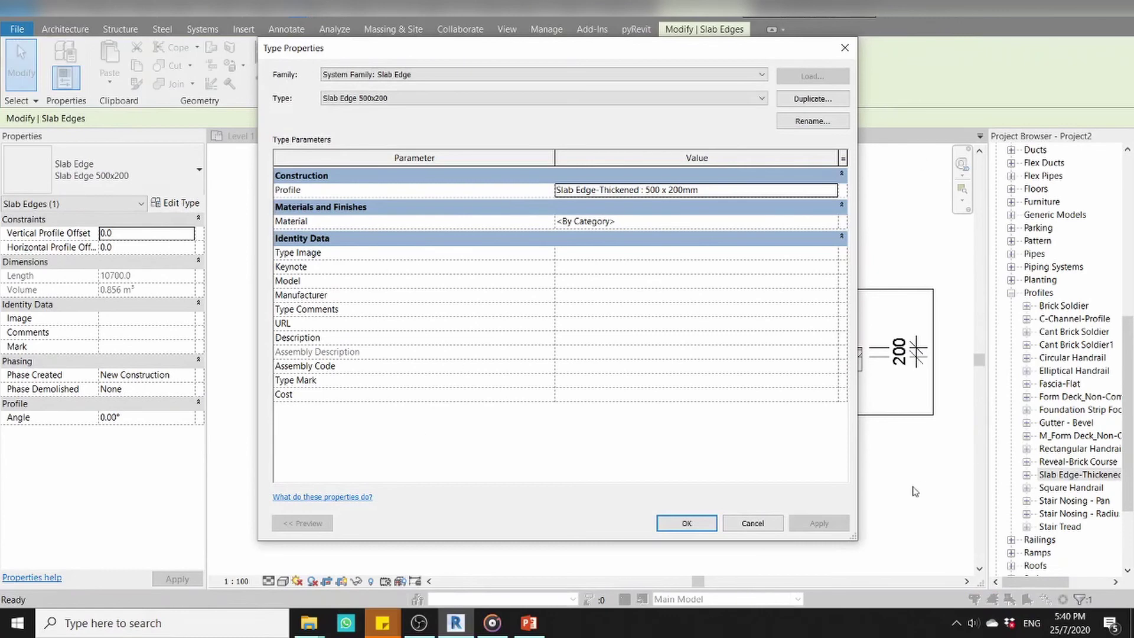
{"action": "left_click", "coordinate": [753, 523]}
{"action": "left_click", "coordinate": [707, 501]}
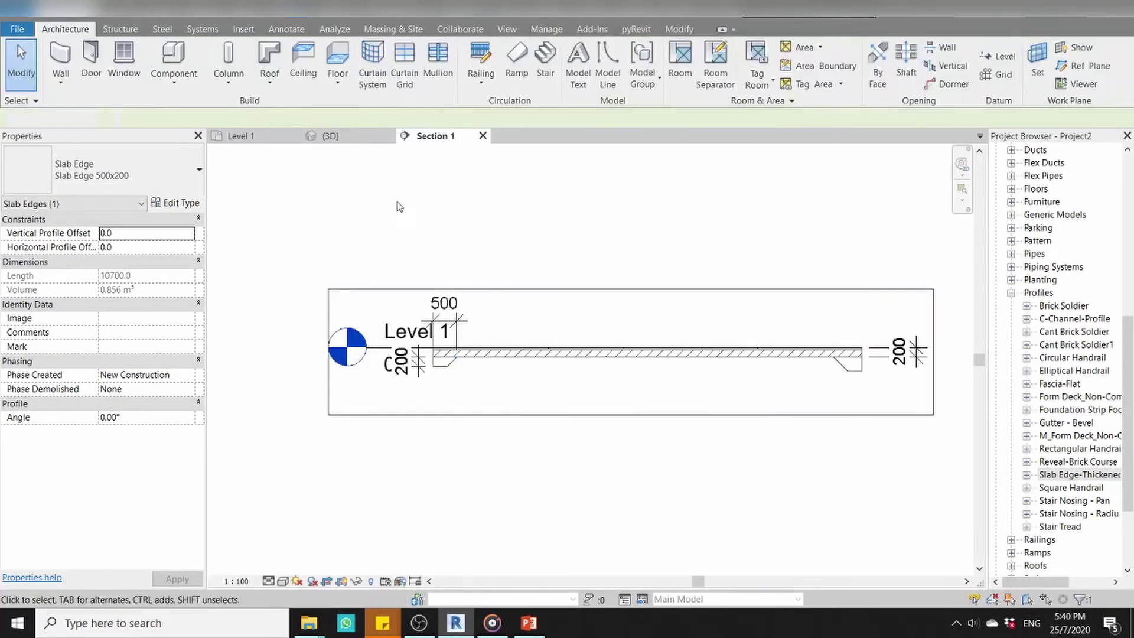
{"action": "left_click", "coordinate": [331, 135]}
{"action": "key", "text": "Escape"}
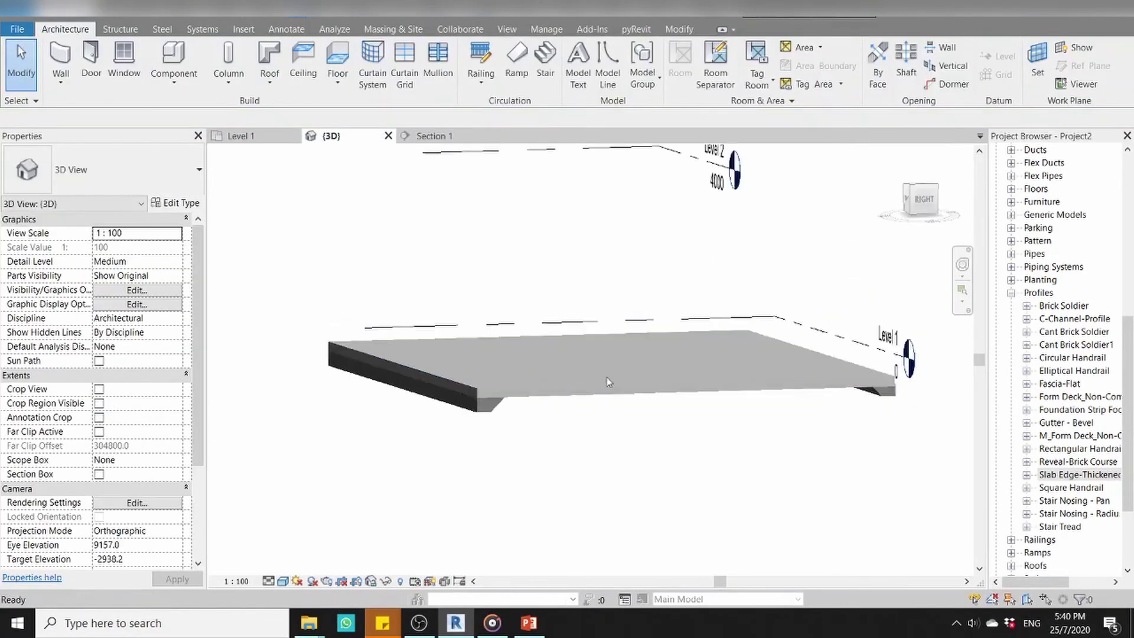
{"action": "scroll", "coordinate": [535, 394], "scroll_direction": "up", "scroll_amount": 2}
{"action": "scroll", "coordinate": [534, 395], "scroll_direction": "up", "scroll_amount": 2}
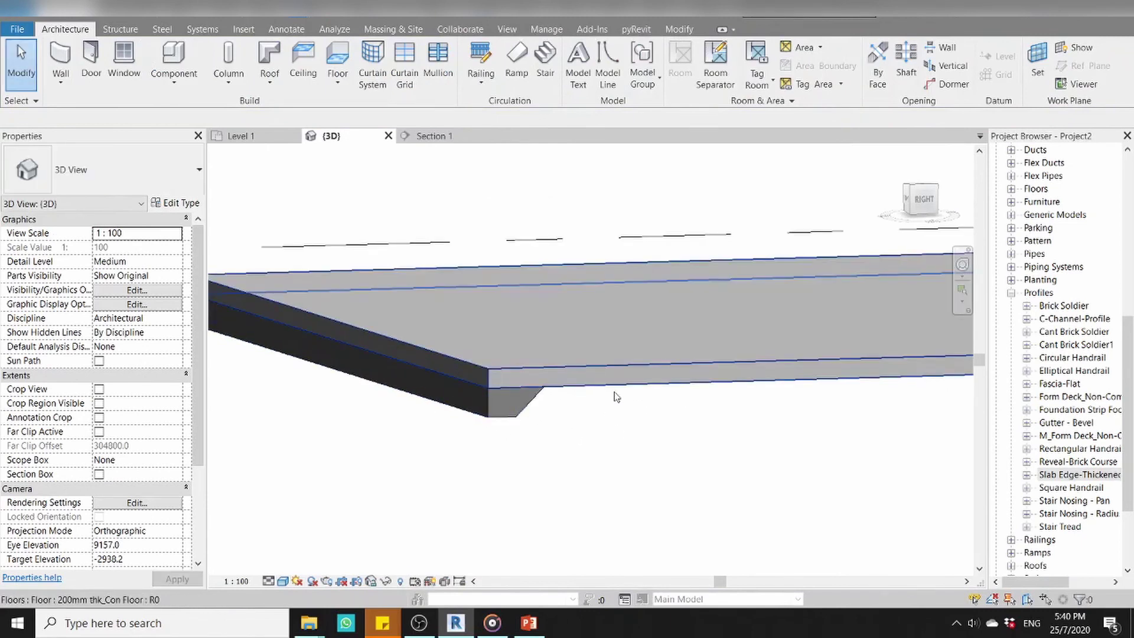
{"action": "scroll", "coordinate": [608, 357], "scroll_direction": "down", "scroll_amount": 3}
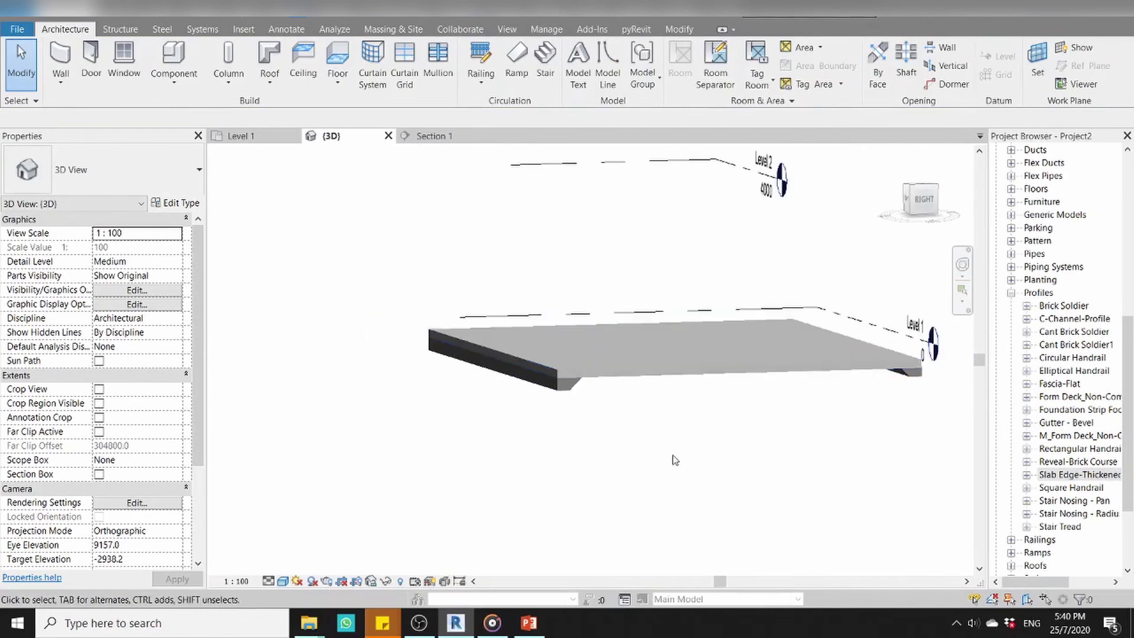
{"action": "mouse_move", "coordinate": [674, 459]}
{"action": "middle_mouse_down", "text": "shift"}
{"action": "mouse_move", "coordinate": [836, 435]}
{"action": "mouse_move", "coordinate": [823, 466]}
{"action": "mouse_move", "coordinate": [739, 495]}
{"action": "middle_mouse_up", "text": "shift"}
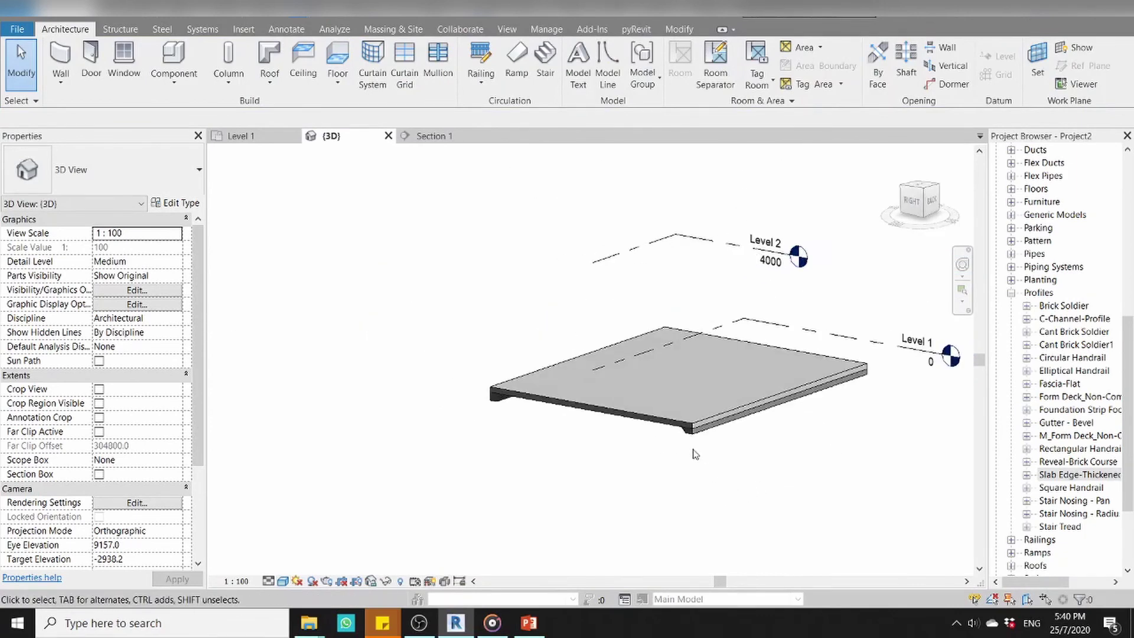
{"action": "scroll", "coordinate": [750, 458], "scroll_direction": "up", "scroll_amount": 3}
{"action": "scroll", "coordinate": [709, 425], "scroll_direction": "up", "scroll_amount": 1}
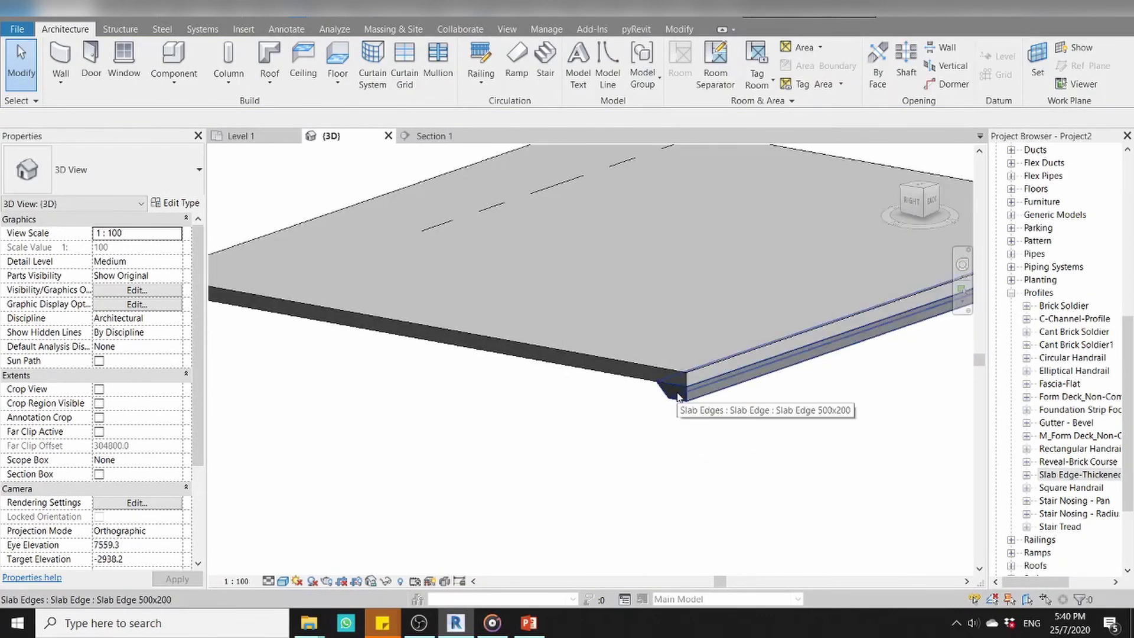
{"action": "scroll", "coordinate": [686, 420], "scroll_direction": "down", "scroll_amount": 3}
{"action": "scroll", "coordinate": [768, 419], "scroll_direction": "down", "scroll_amount": 2}
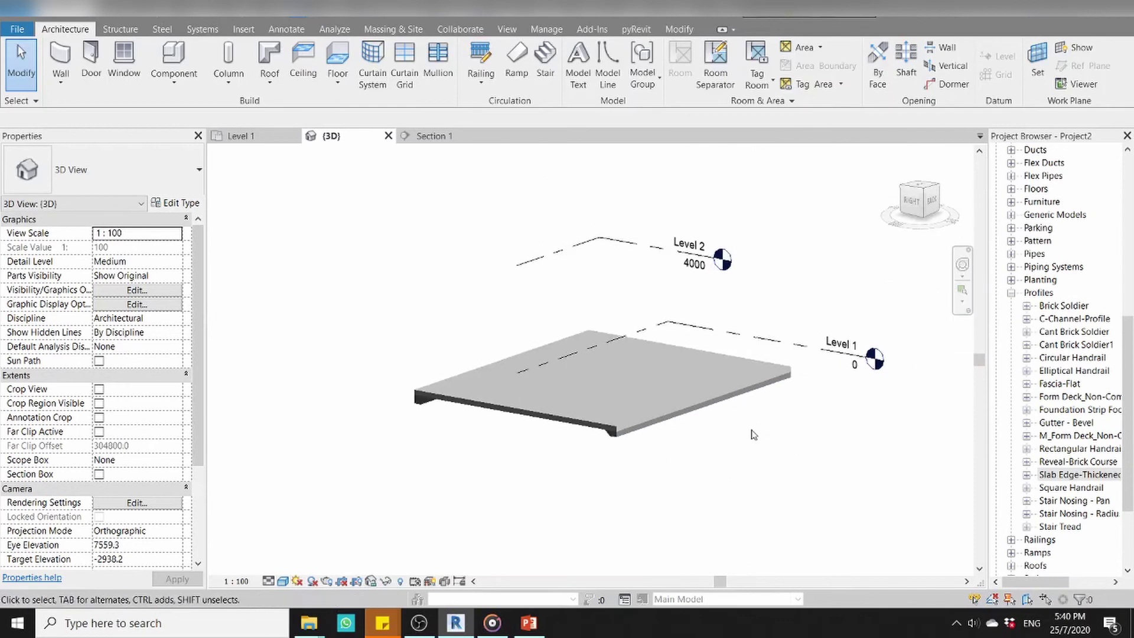
{"action": "mouse_move", "coordinate": [795, 420]}
{"action": "middle_mouse_down", "text": "shift"}
{"action": "mouse_move", "coordinate": [717, 423]}
{"action": "mouse_move", "coordinate": [730, 481]}
{"action": "mouse_move", "coordinate": [739, 443]}
{"action": "middle_mouse_up", "text": "shift"}
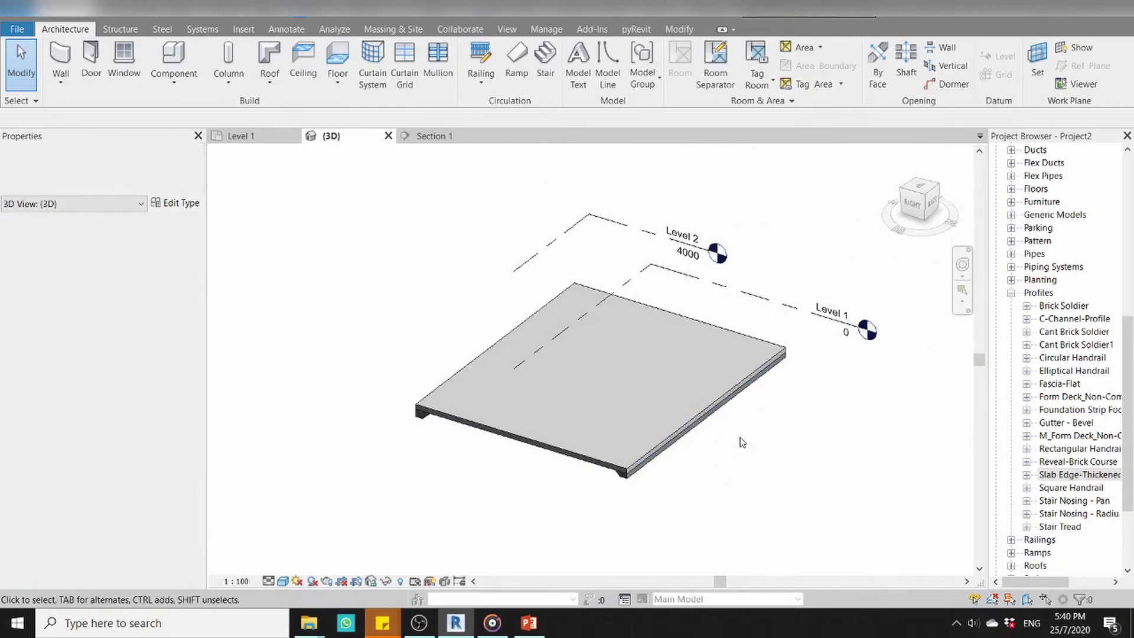
{"action": "left_click", "coordinate": [335, 85]}
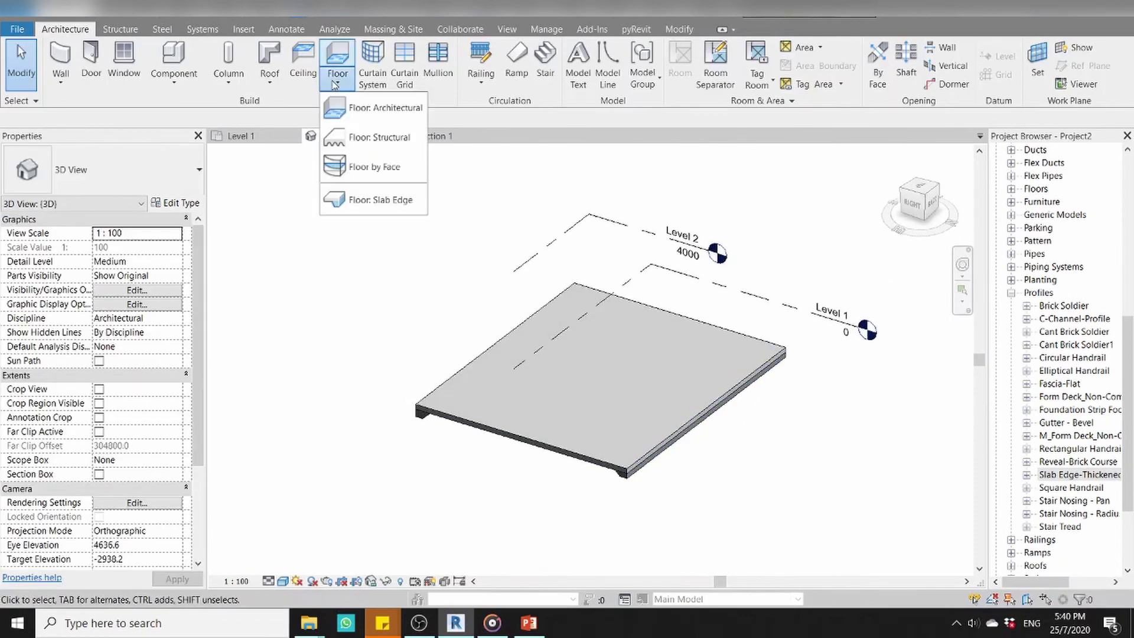
{"action": "left_click", "coordinate": [387, 201]}
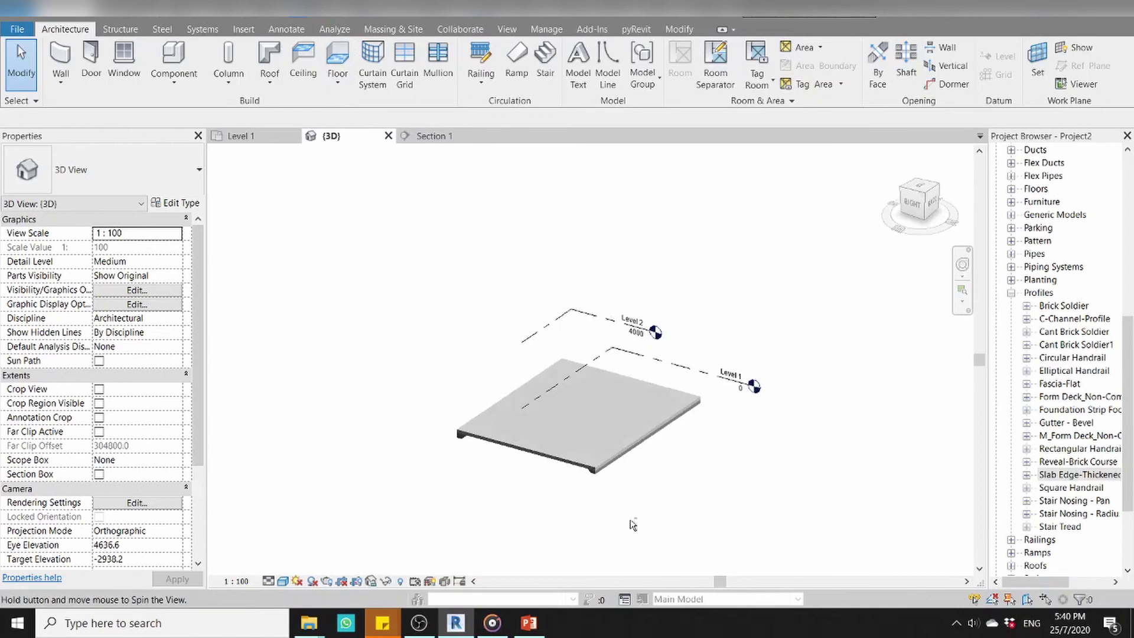
{"action": "middle_click_drag", "start_coordinate": [635, 519], "coordinate": [620, 360], "text": "shift"}
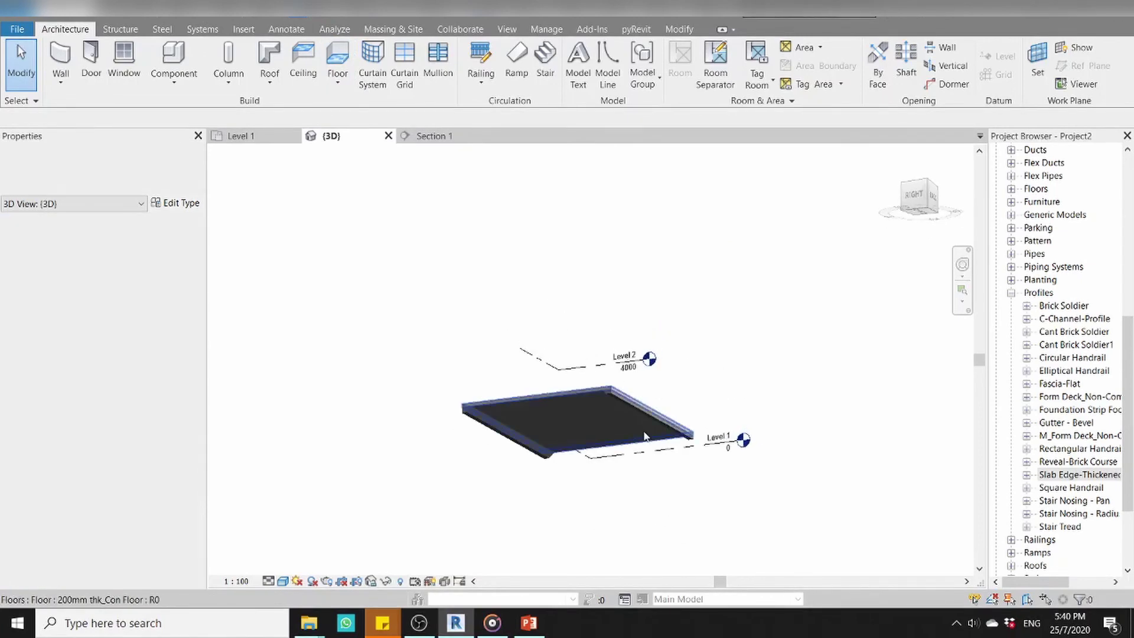
{"action": "scroll", "coordinate": [636, 435], "scroll_direction": "up", "scroll_amount": 3}
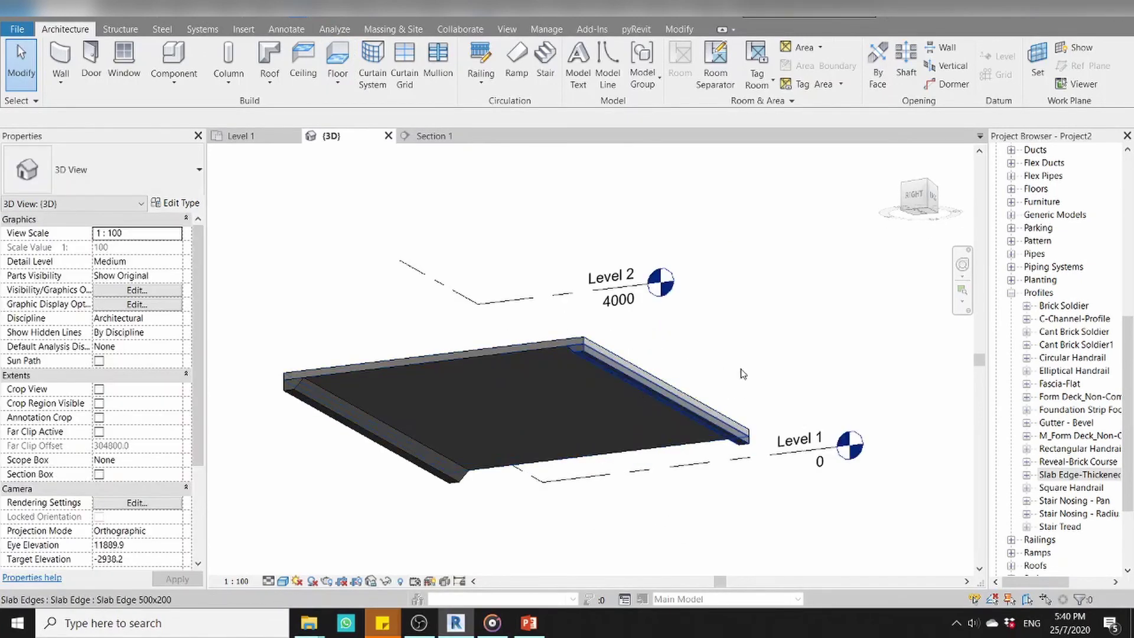
{"action": "middle_click_drag", "start_coordinate": [742, 375], "coordinate": [561, 530], "text": "shift"}
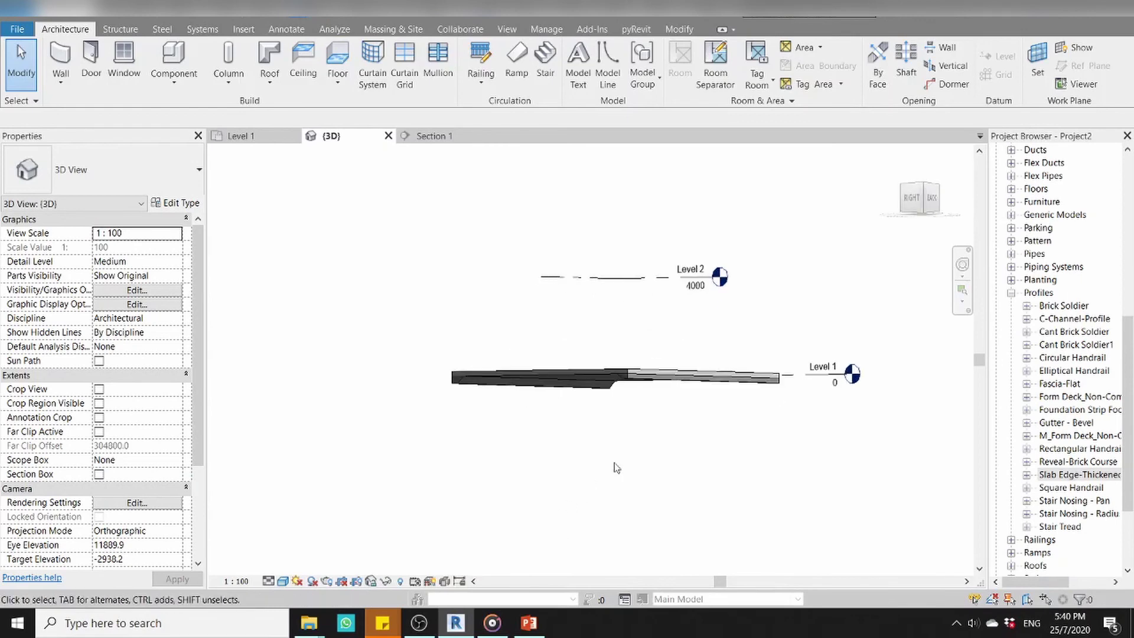
{"action": "middle_click_drag", "start_coordinate": [638, 504], "coordinate": [628, 498], "text": "shift"}
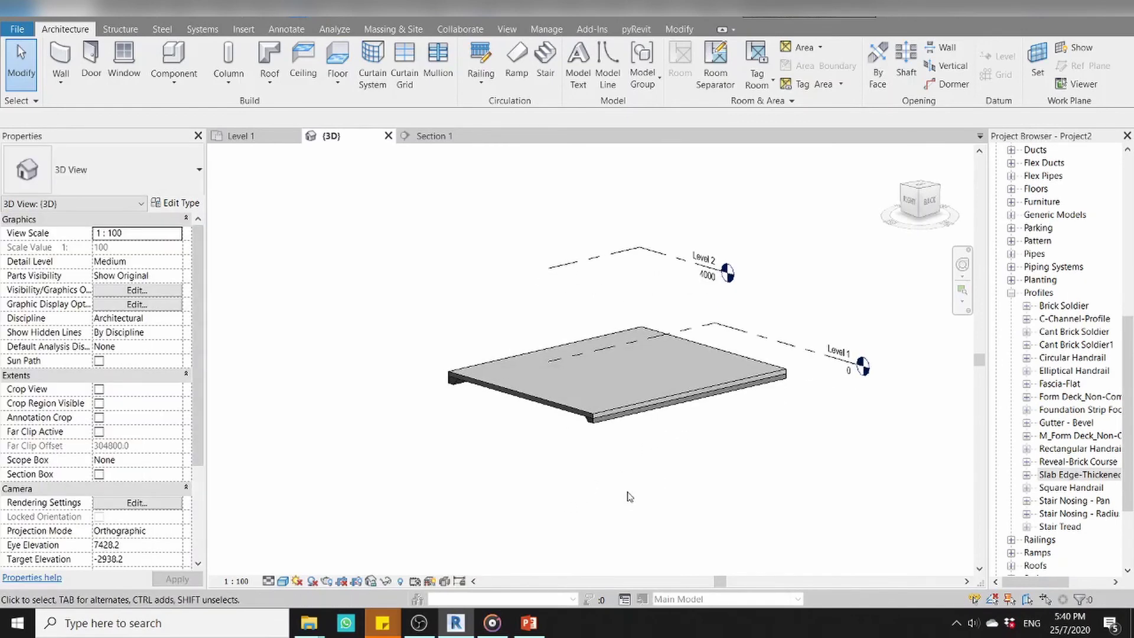